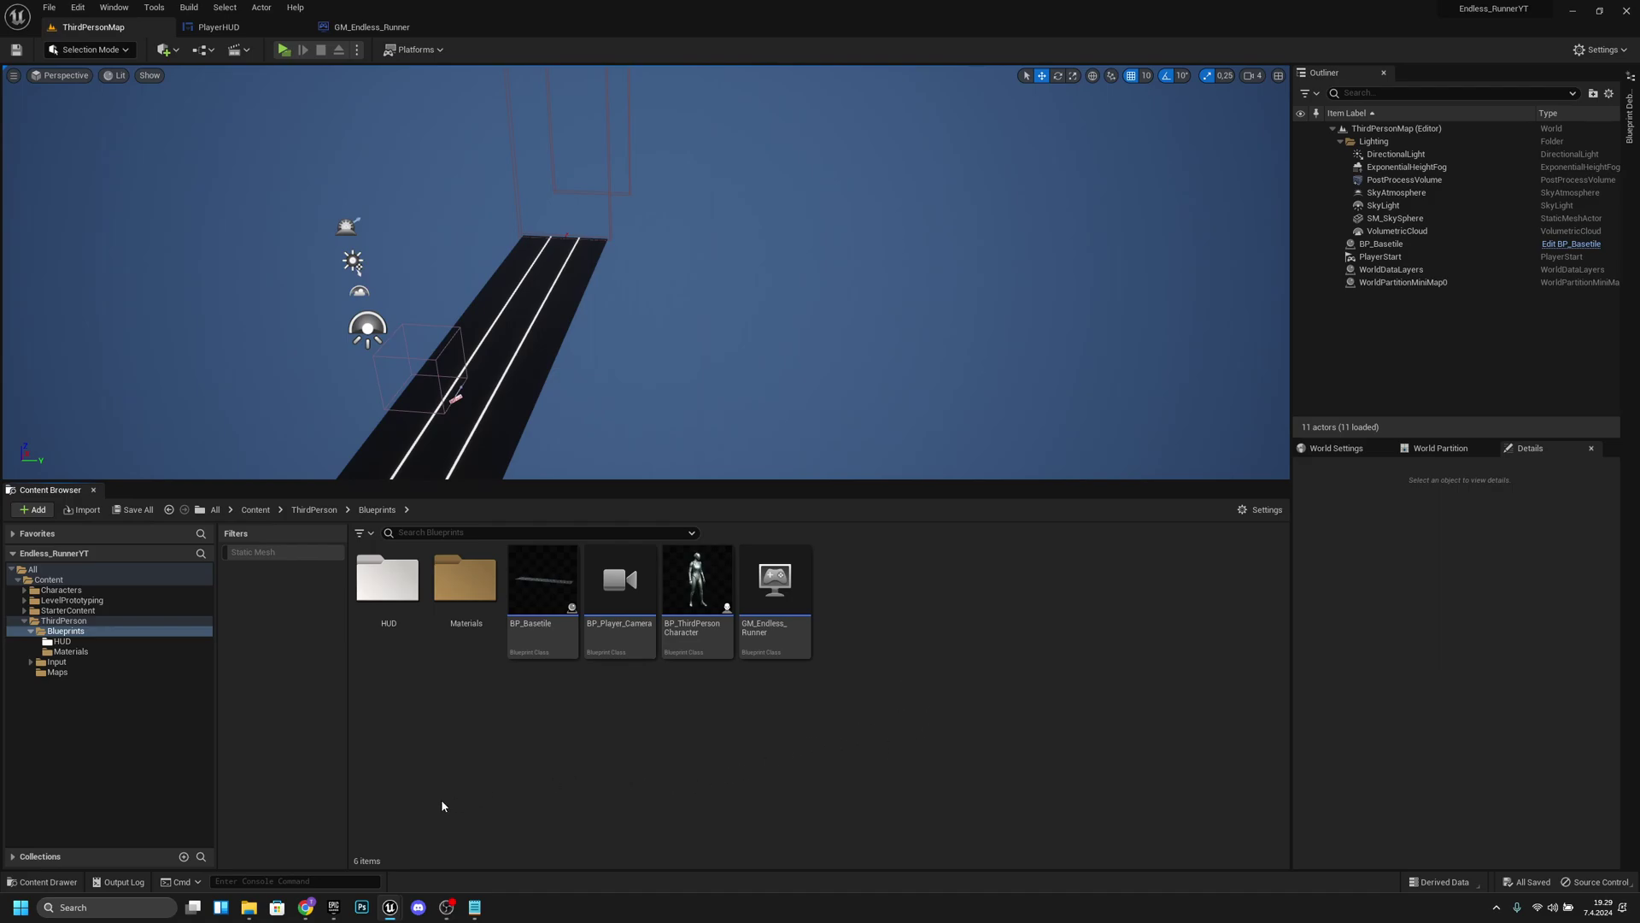
Browse the Marketplace's Characters category filtered to Free to find Stylized Character Kit: Casual 01.
left_click(335, 914)
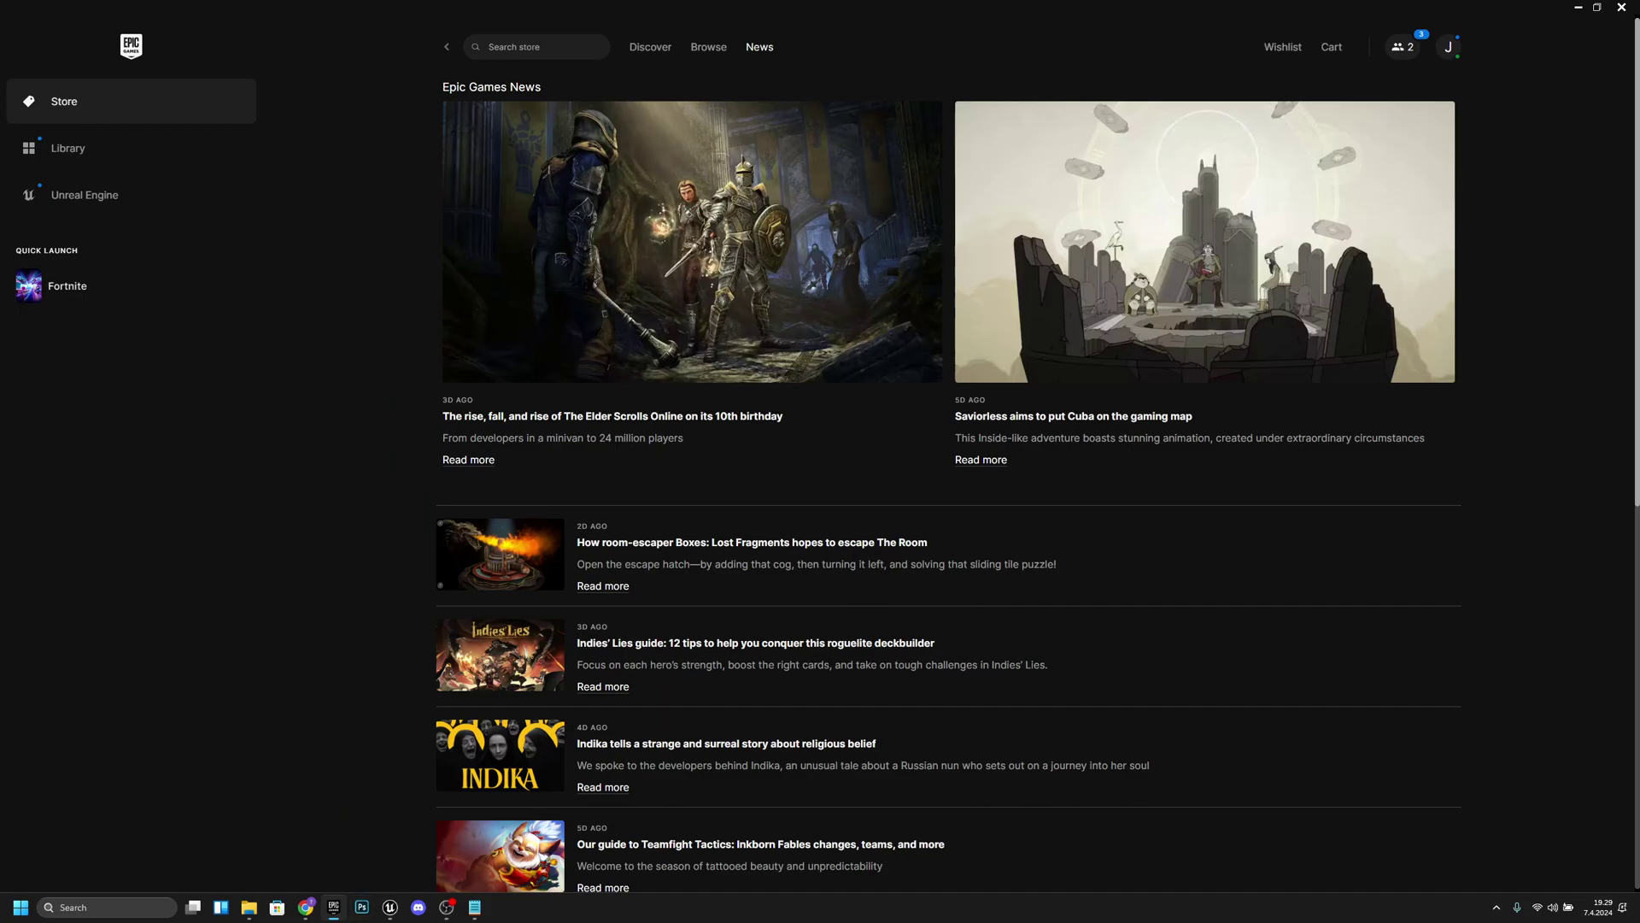
left_click(135, 205)
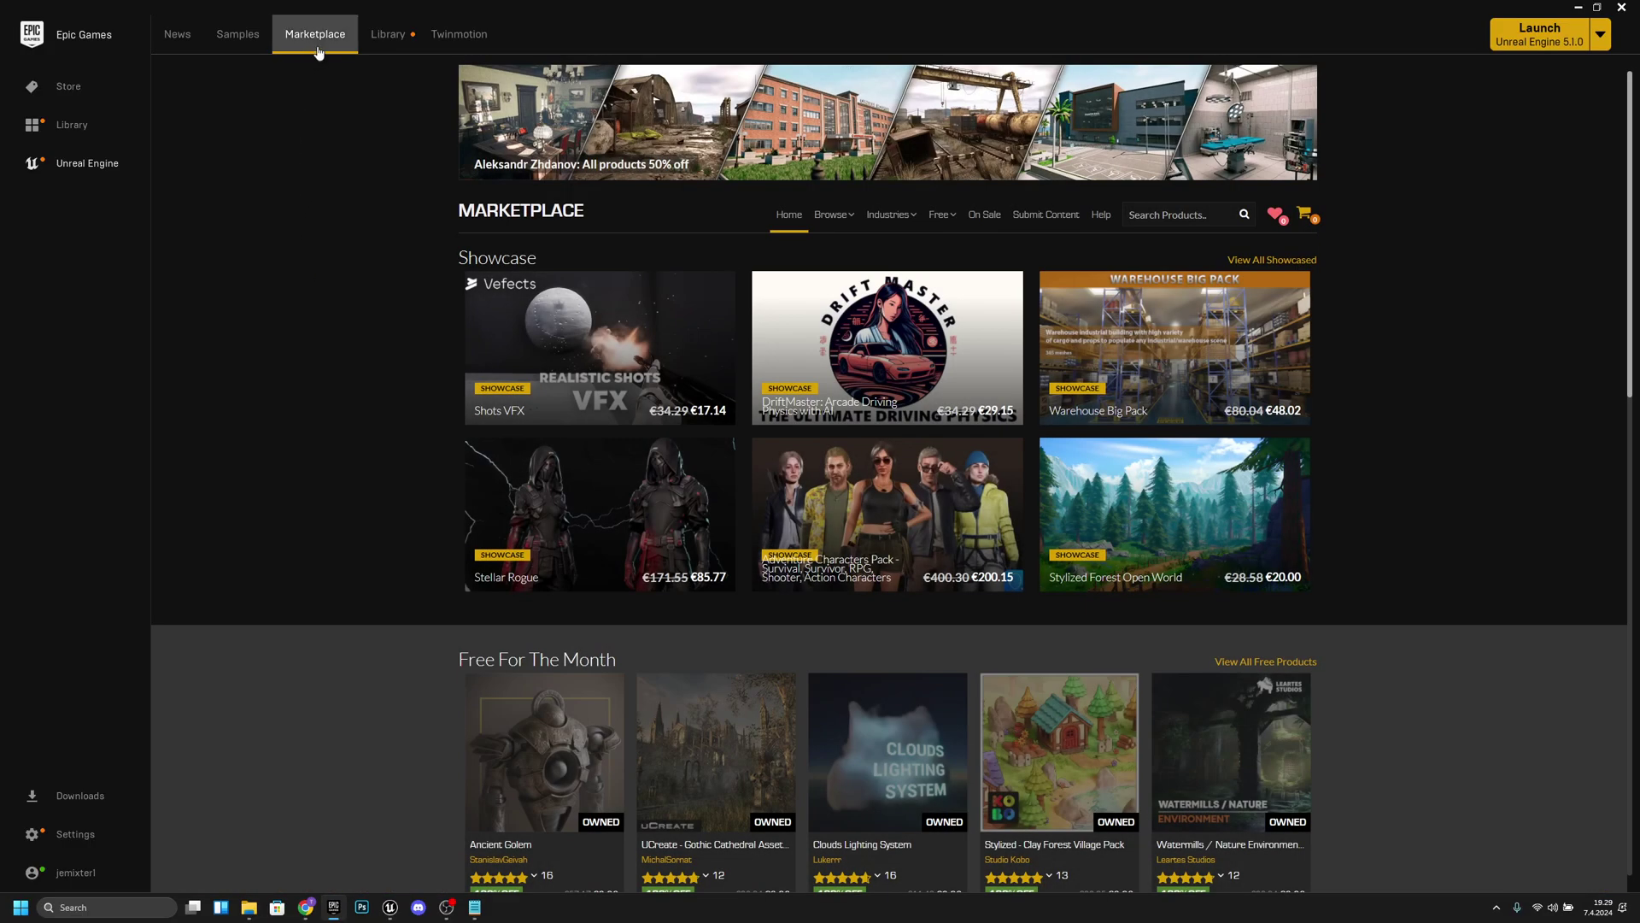
mouse_move(823, 323)
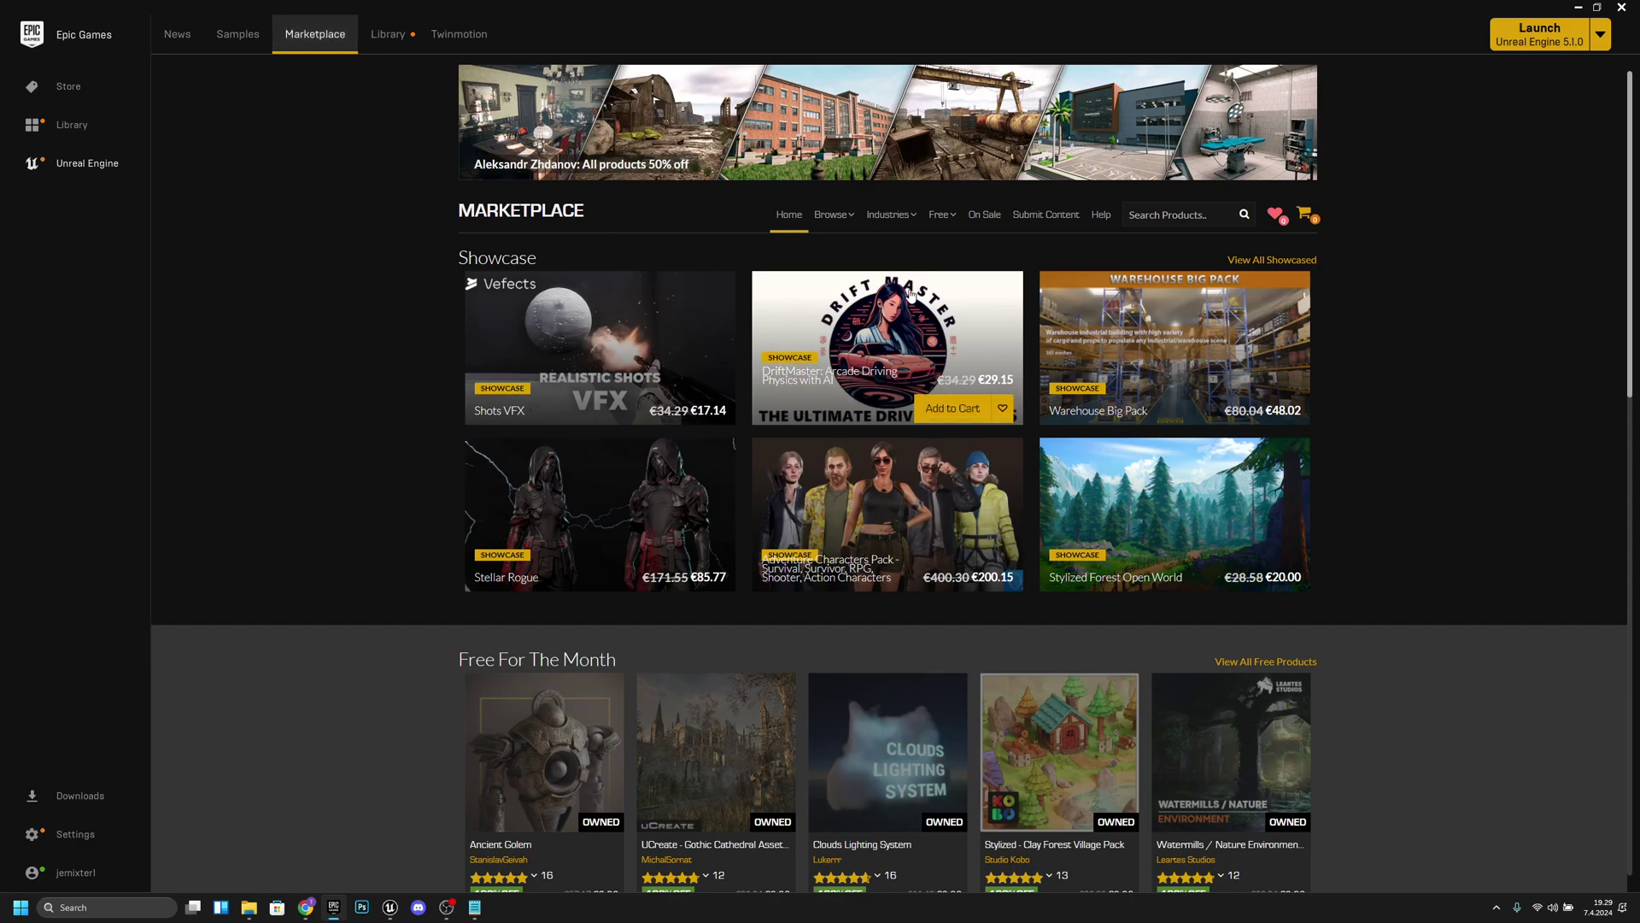
mouse_move(848, 221)
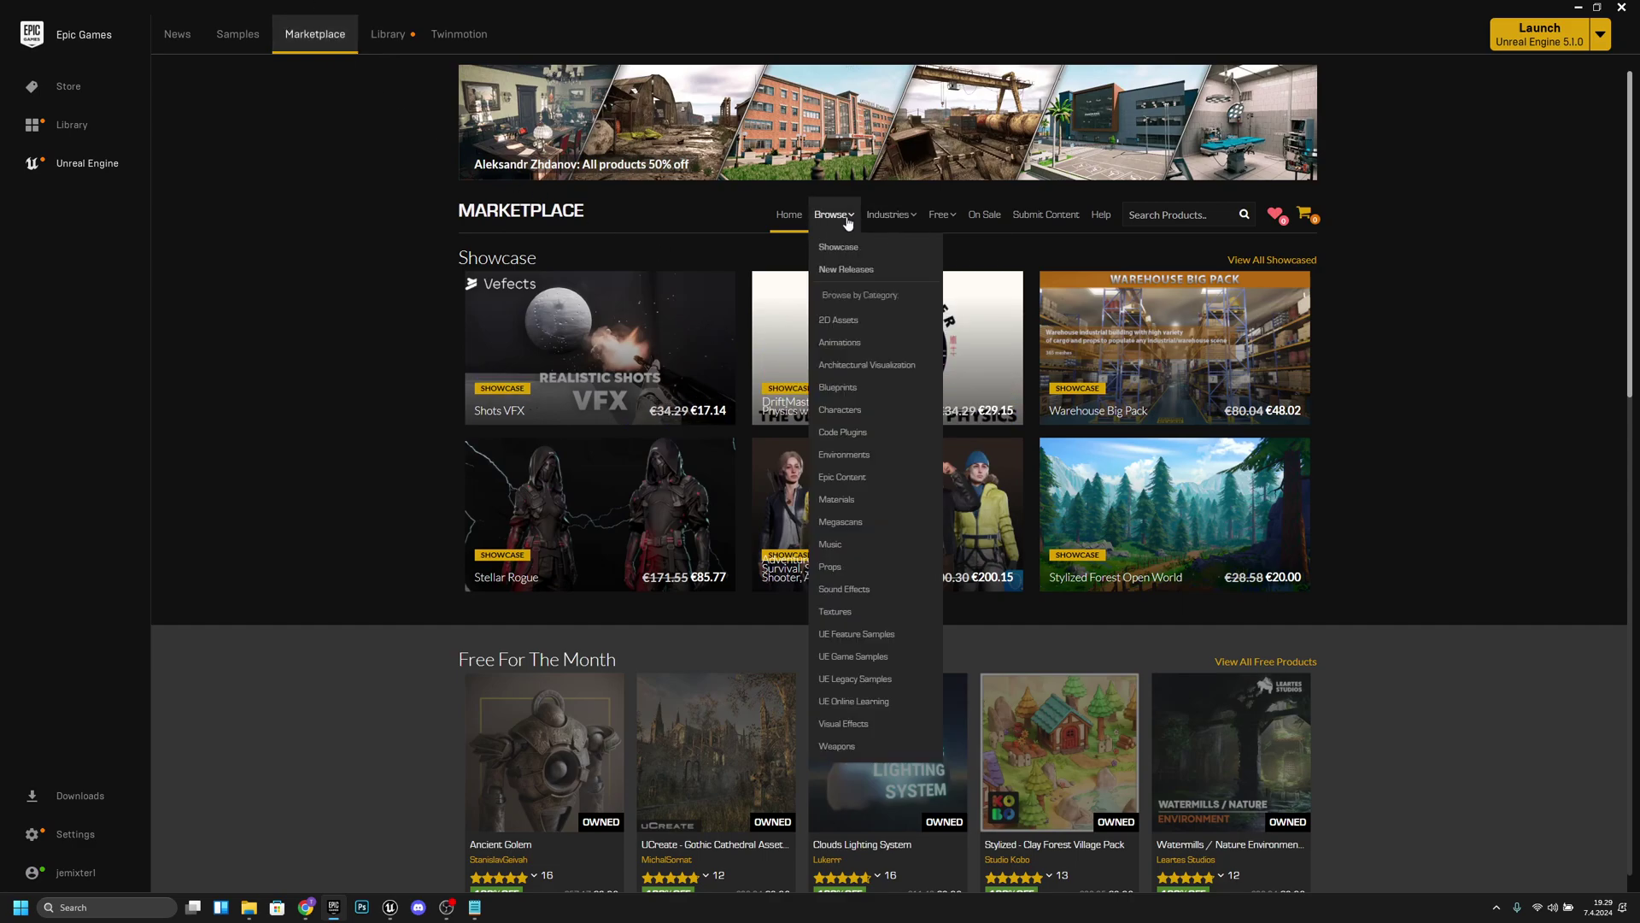
left_click(865, 413)
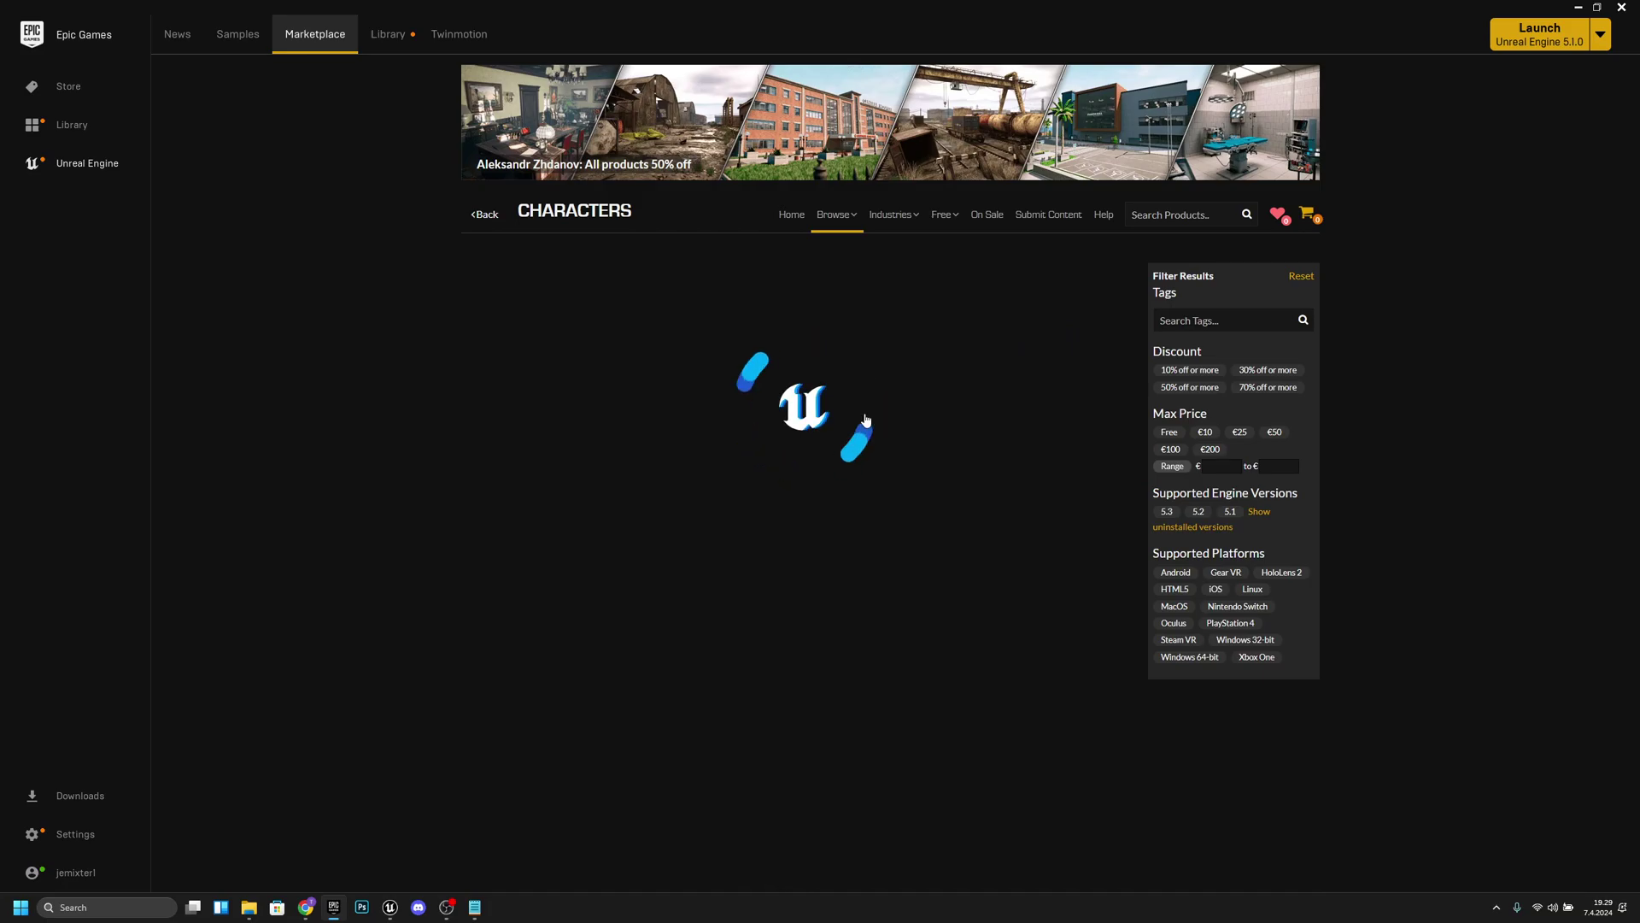
left_click(1167, 433)
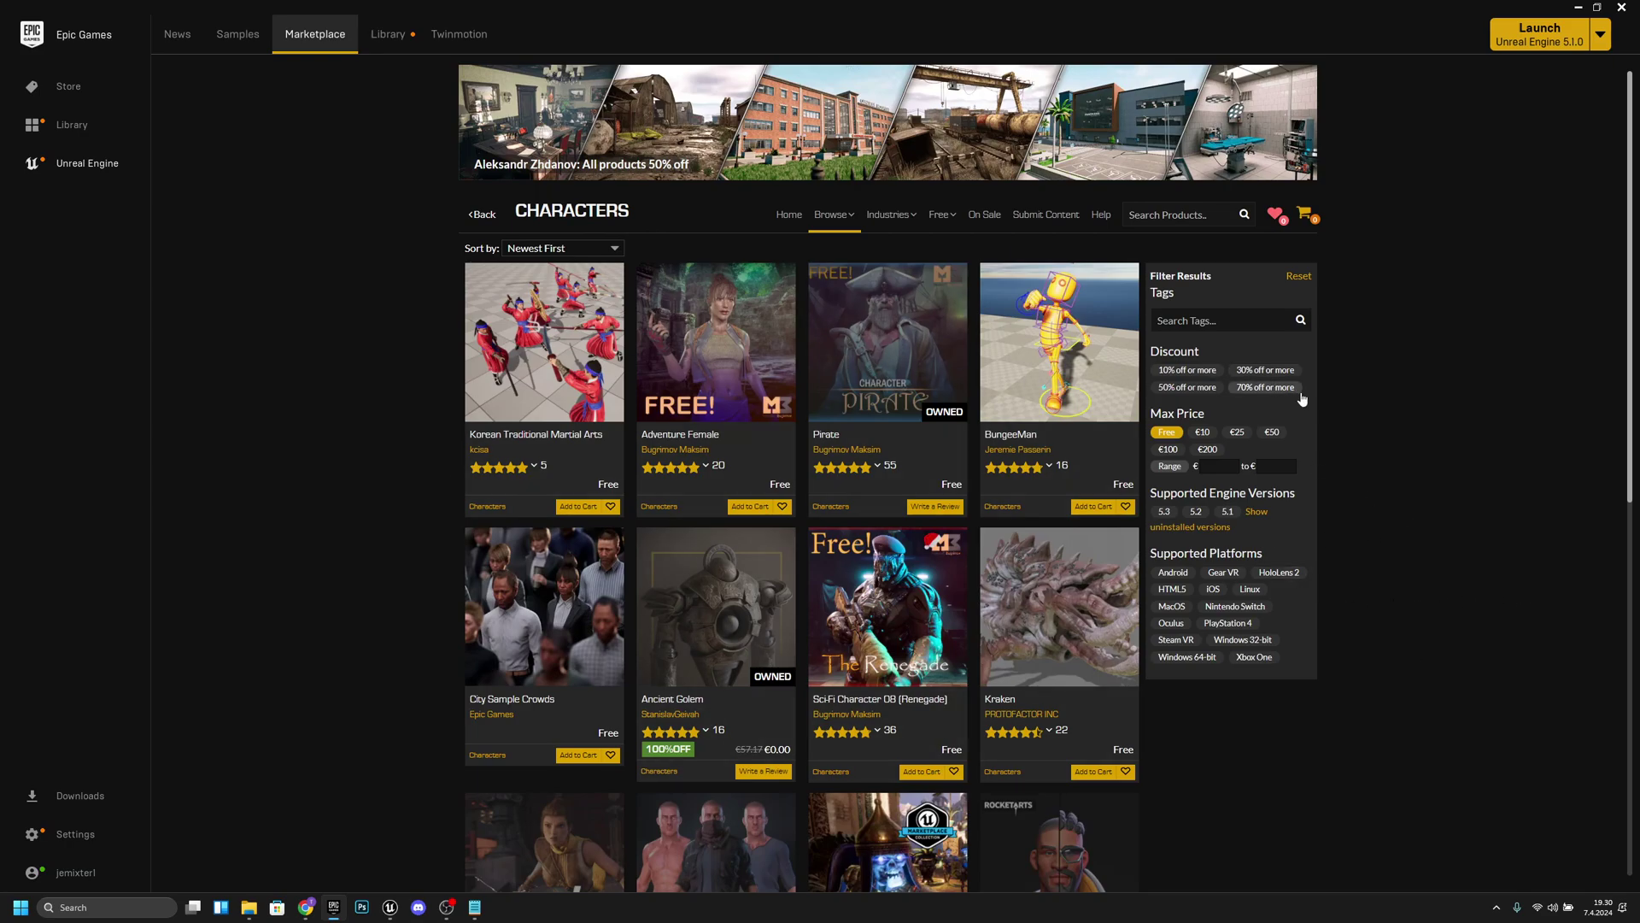
scroll(1301, 391, "down", 7)
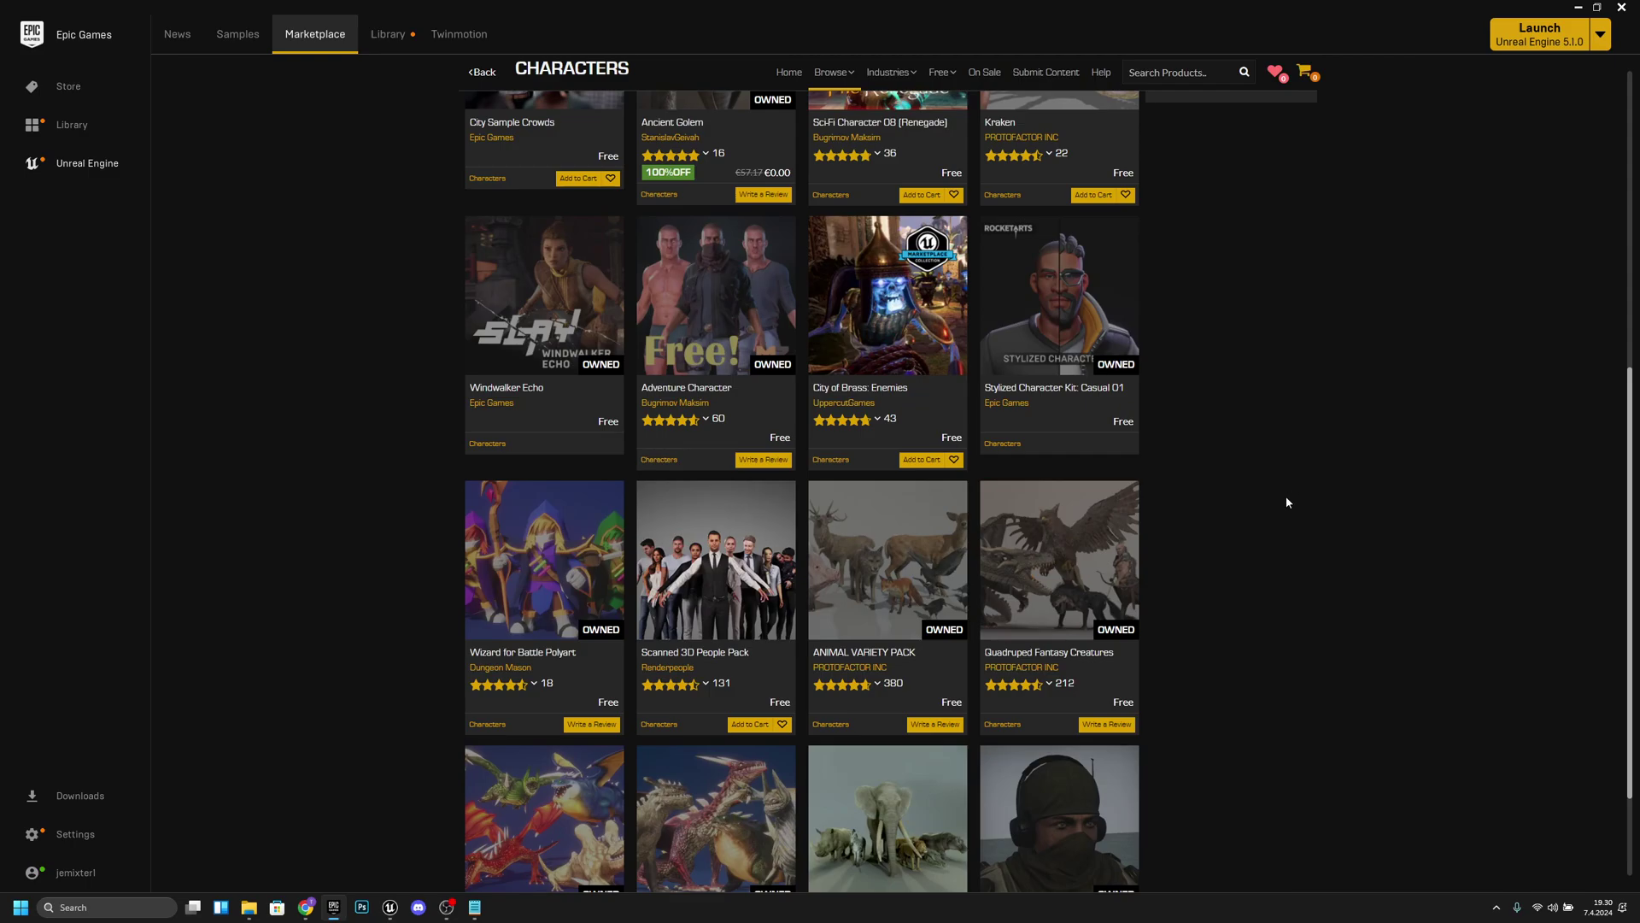
scroll(1286, 498, "up", 3)
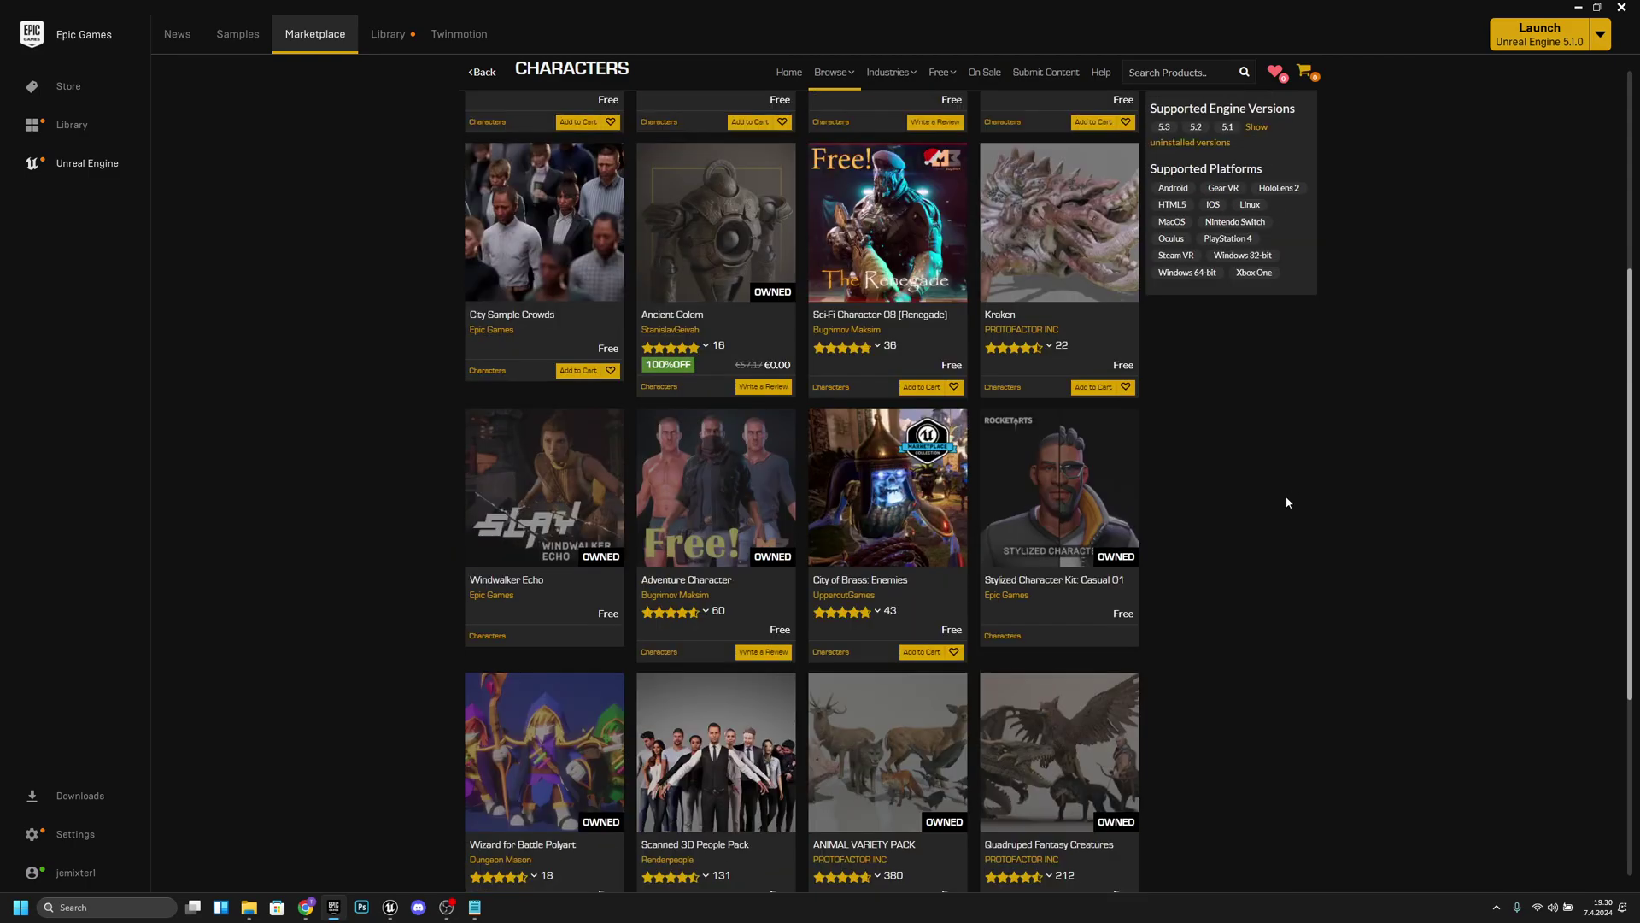
Add Stylized Character Kit: Casual 01 to the Endless_RunnerYT project from its product page.
left_click(1050, 493)
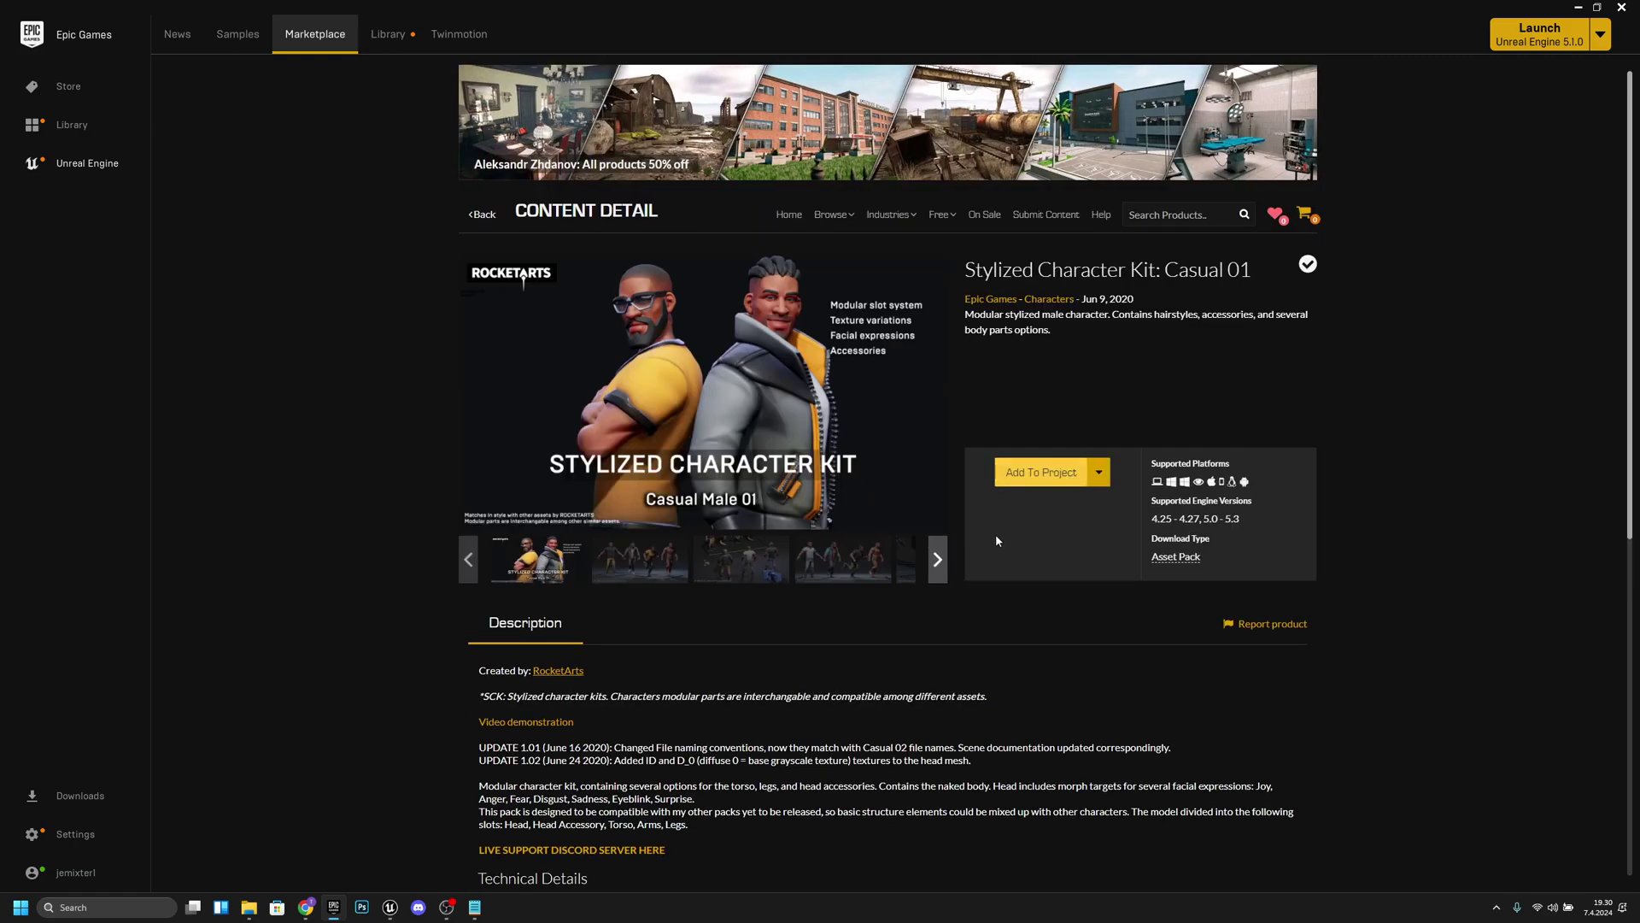
left_click(1099, 475)
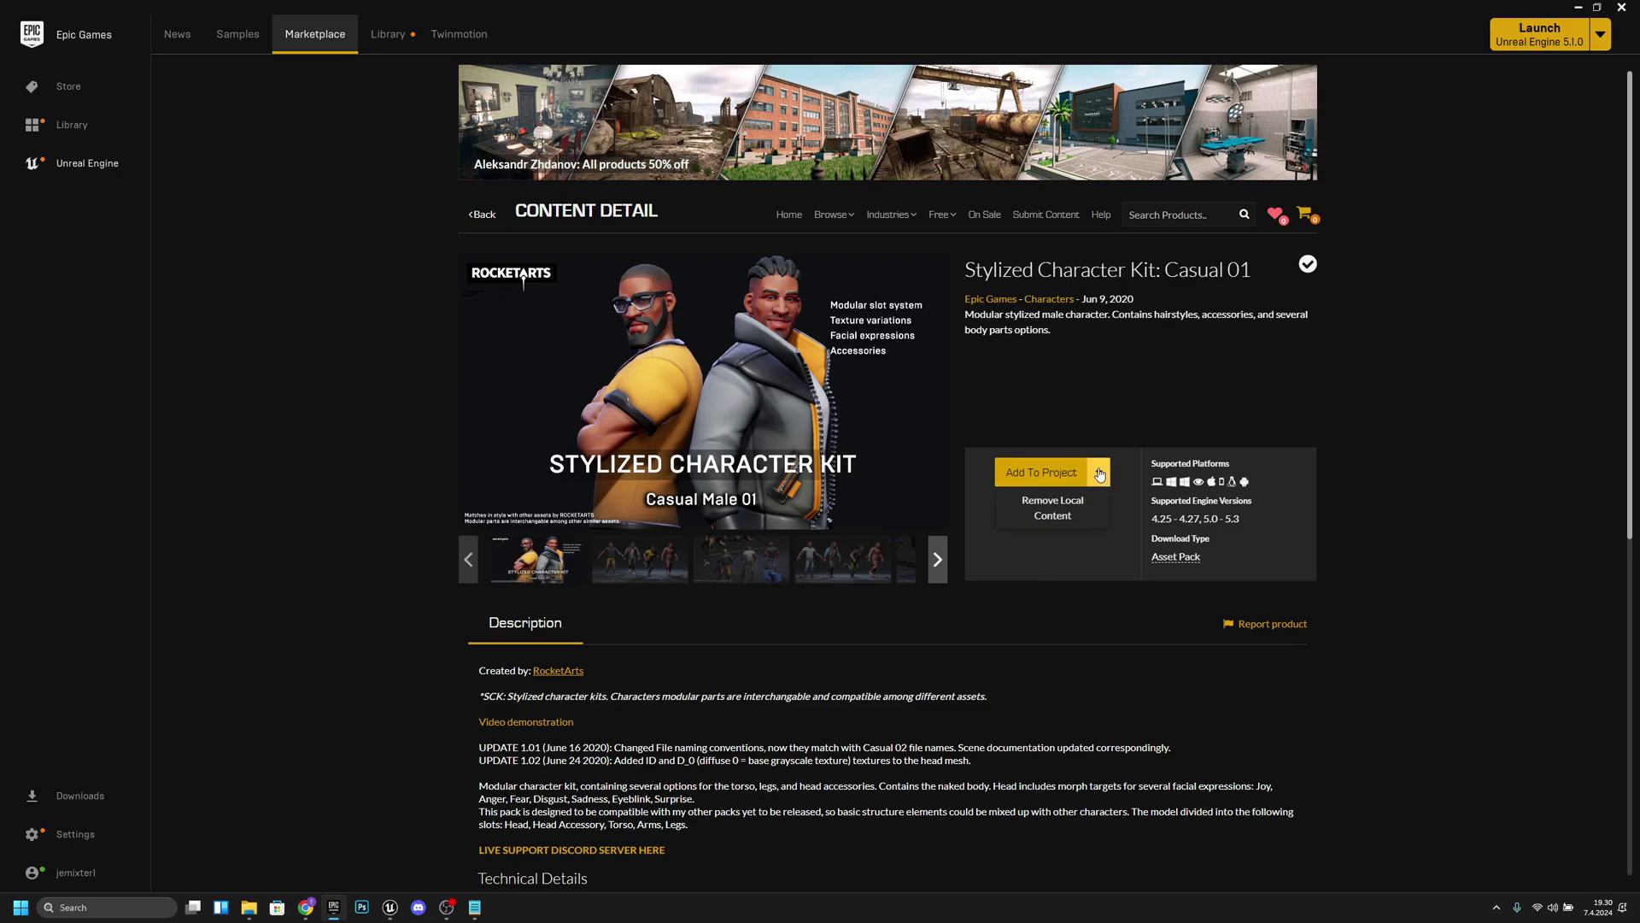
left_click(1080, 473)
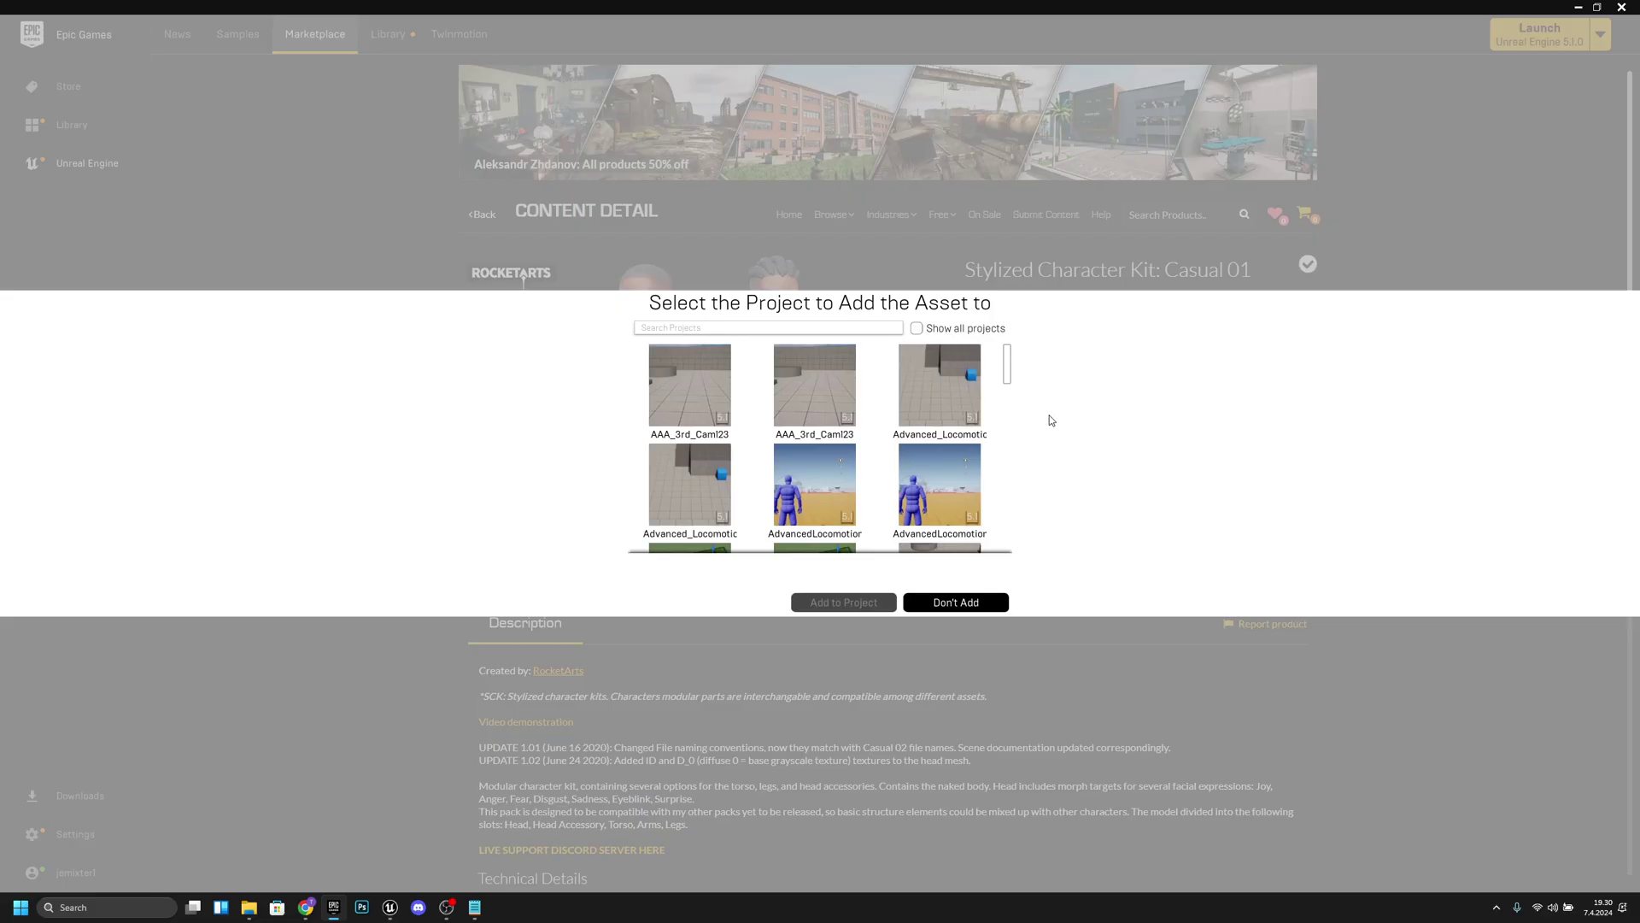
left_click(827, 330)
type("end")
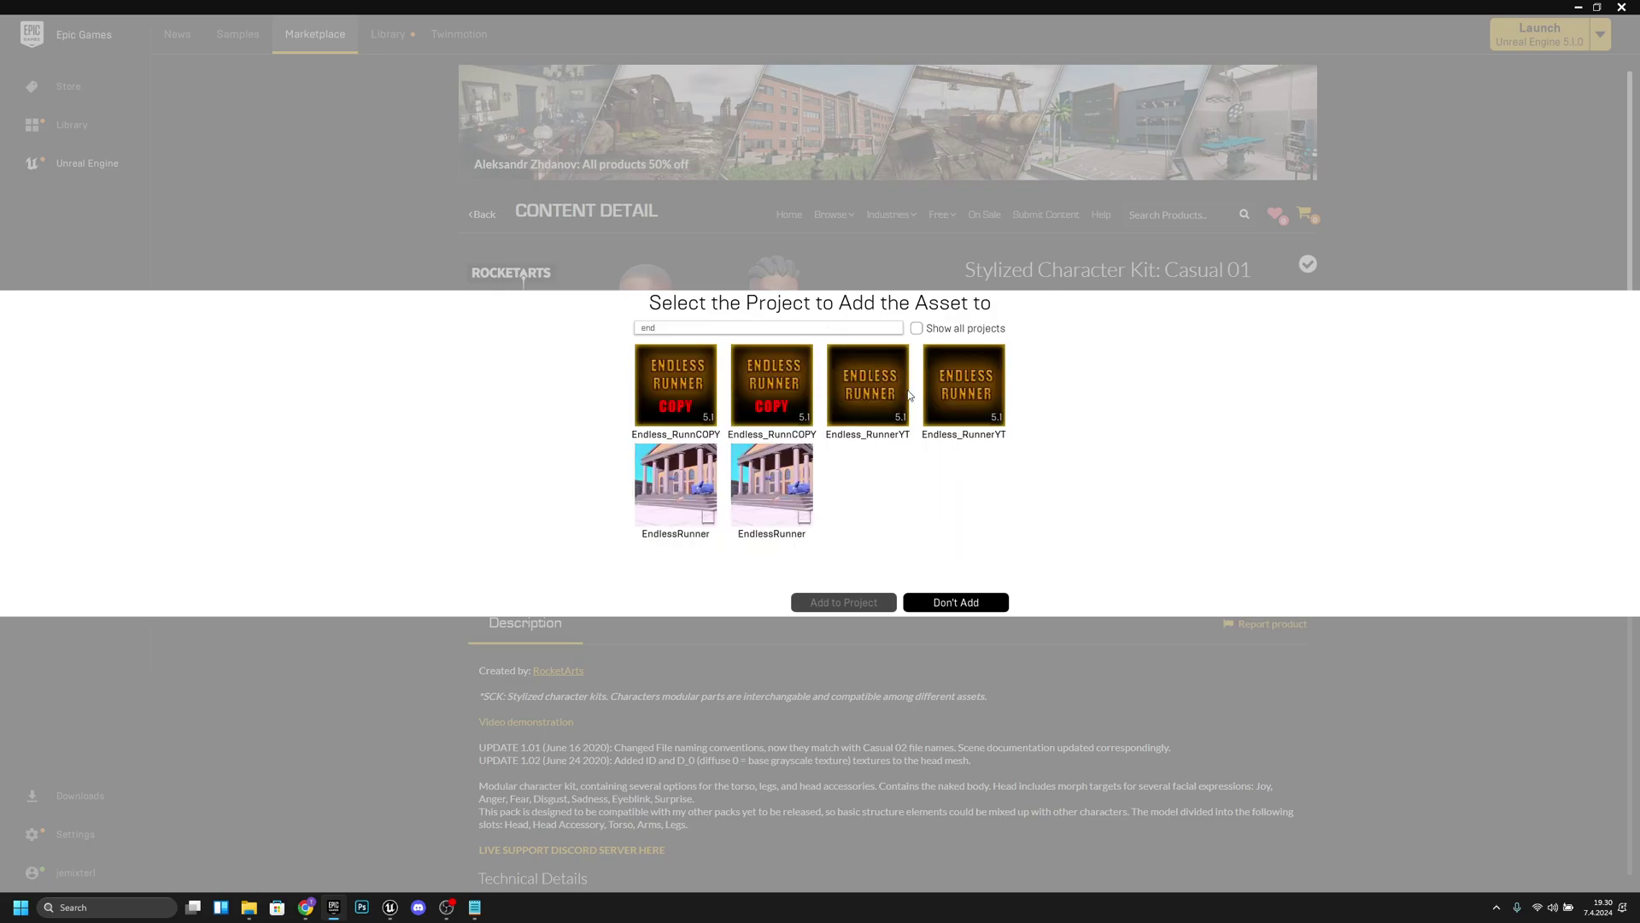
left_click(902, 404)
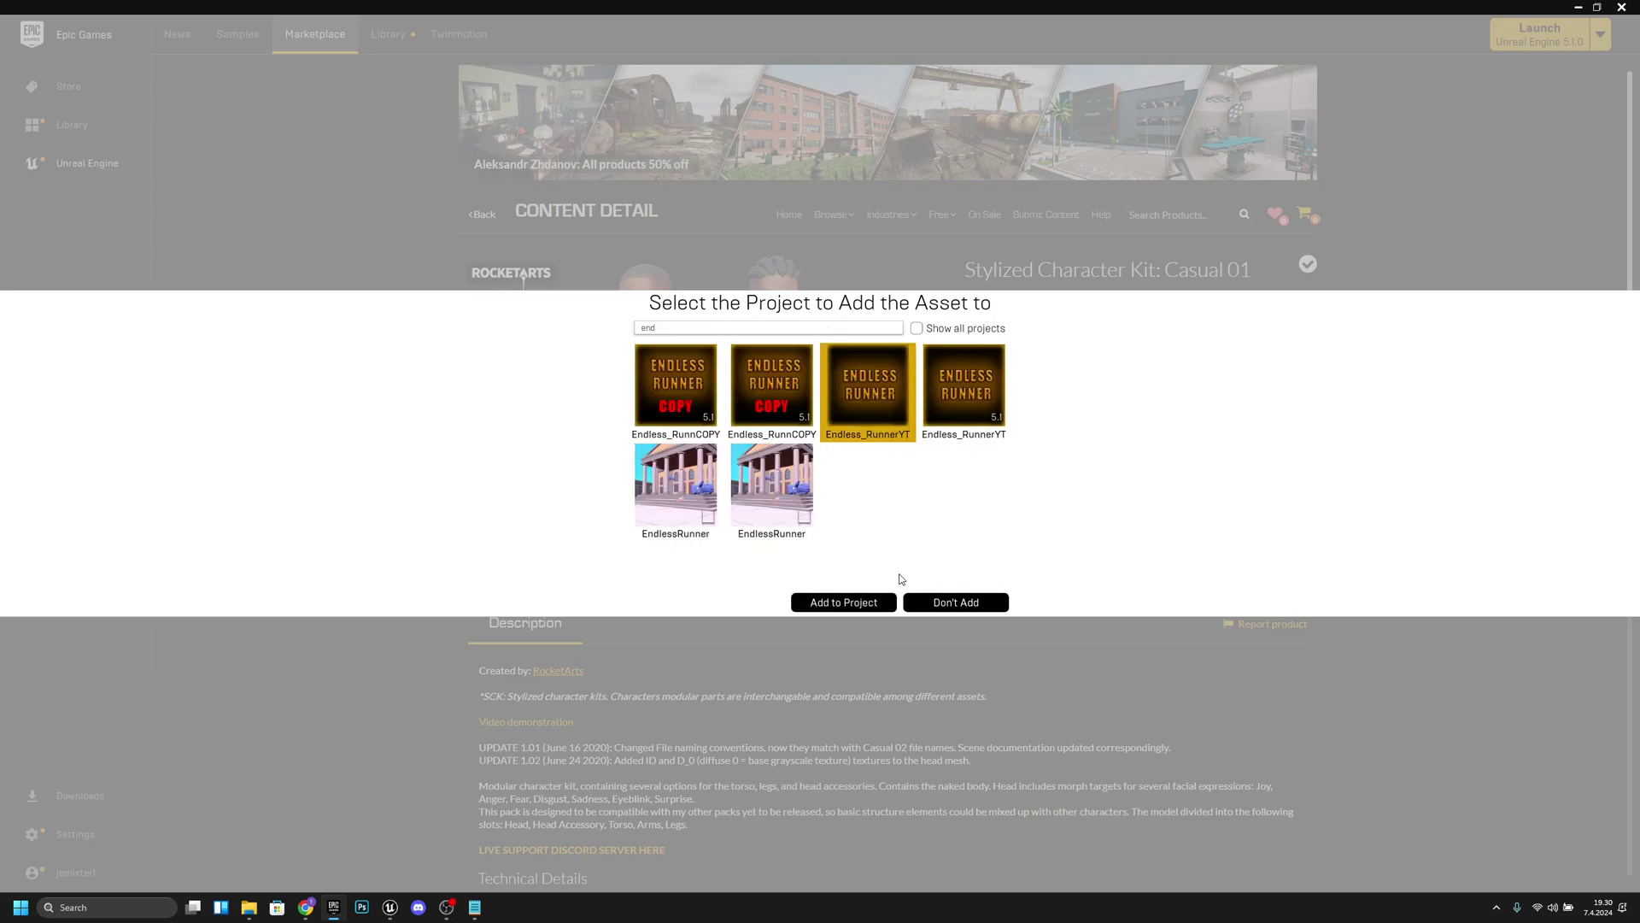
left_click(854, 602)
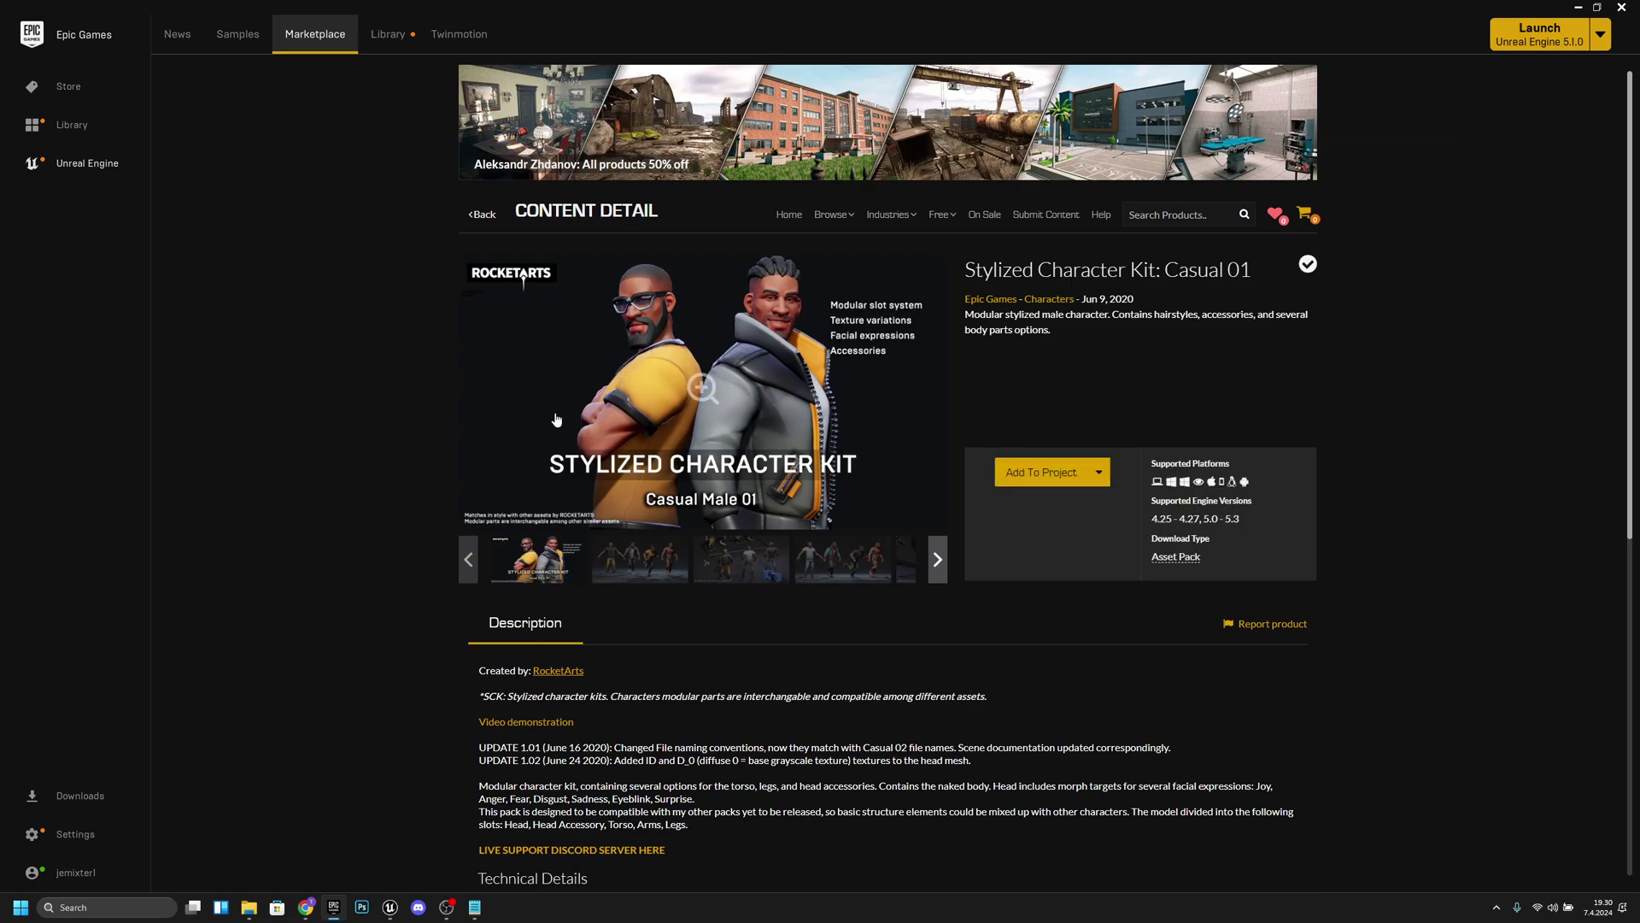
Back in Unreal Editor, explore the SCK_Casual01 folder's Mannequin and Models subfolders.
mouse_move(390, 901)
left_click(436, 848)
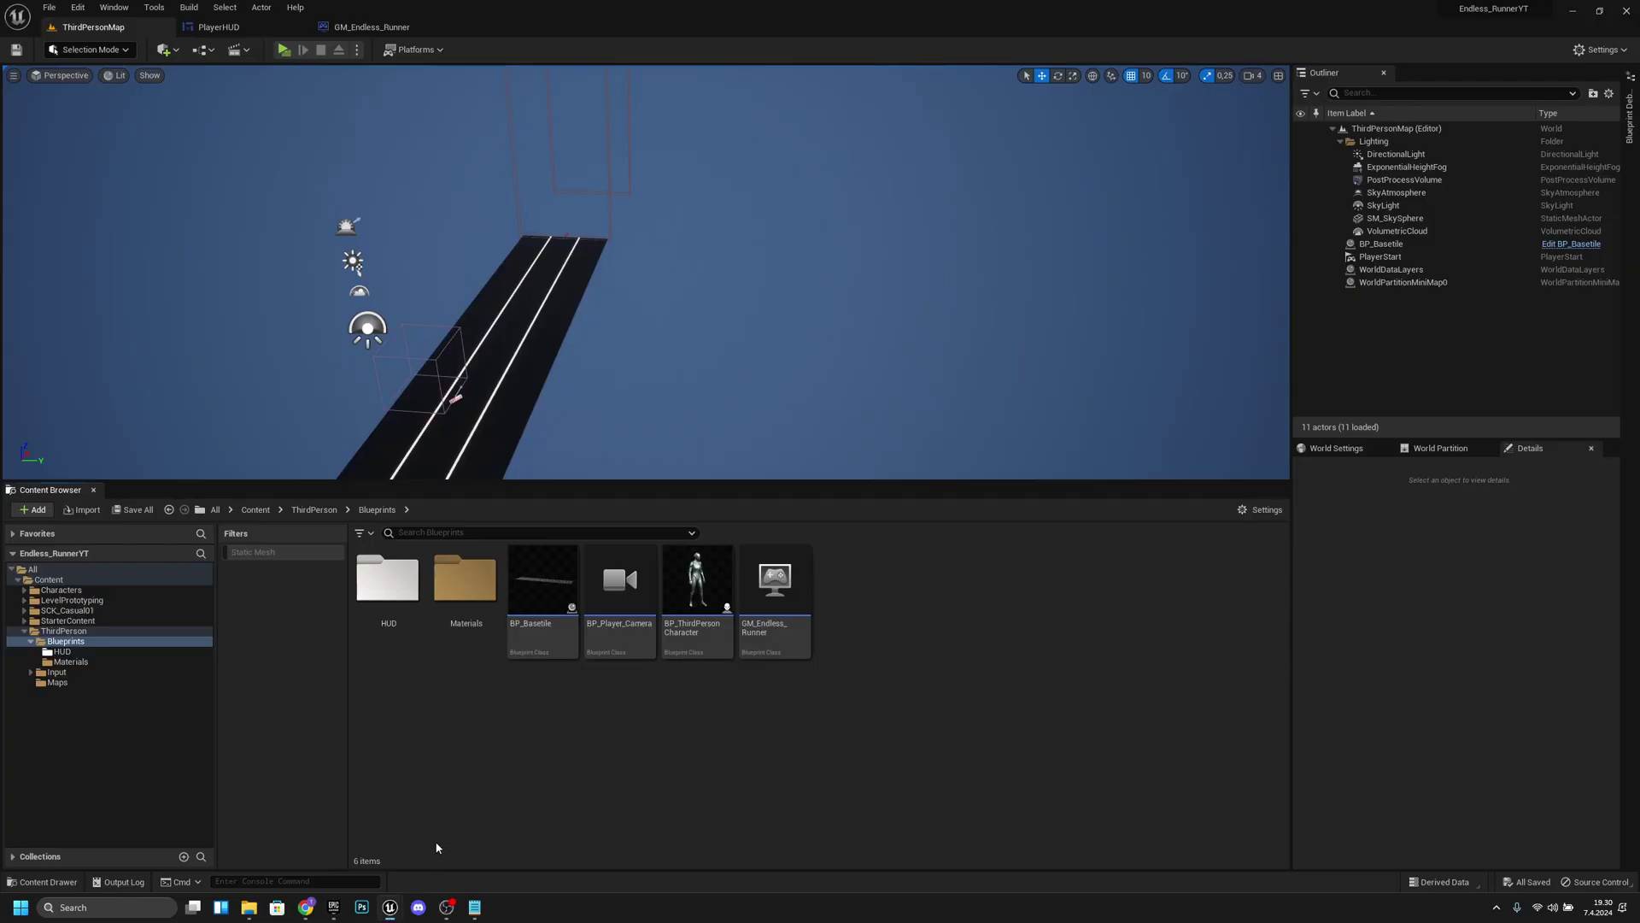
left_click(89, 612)
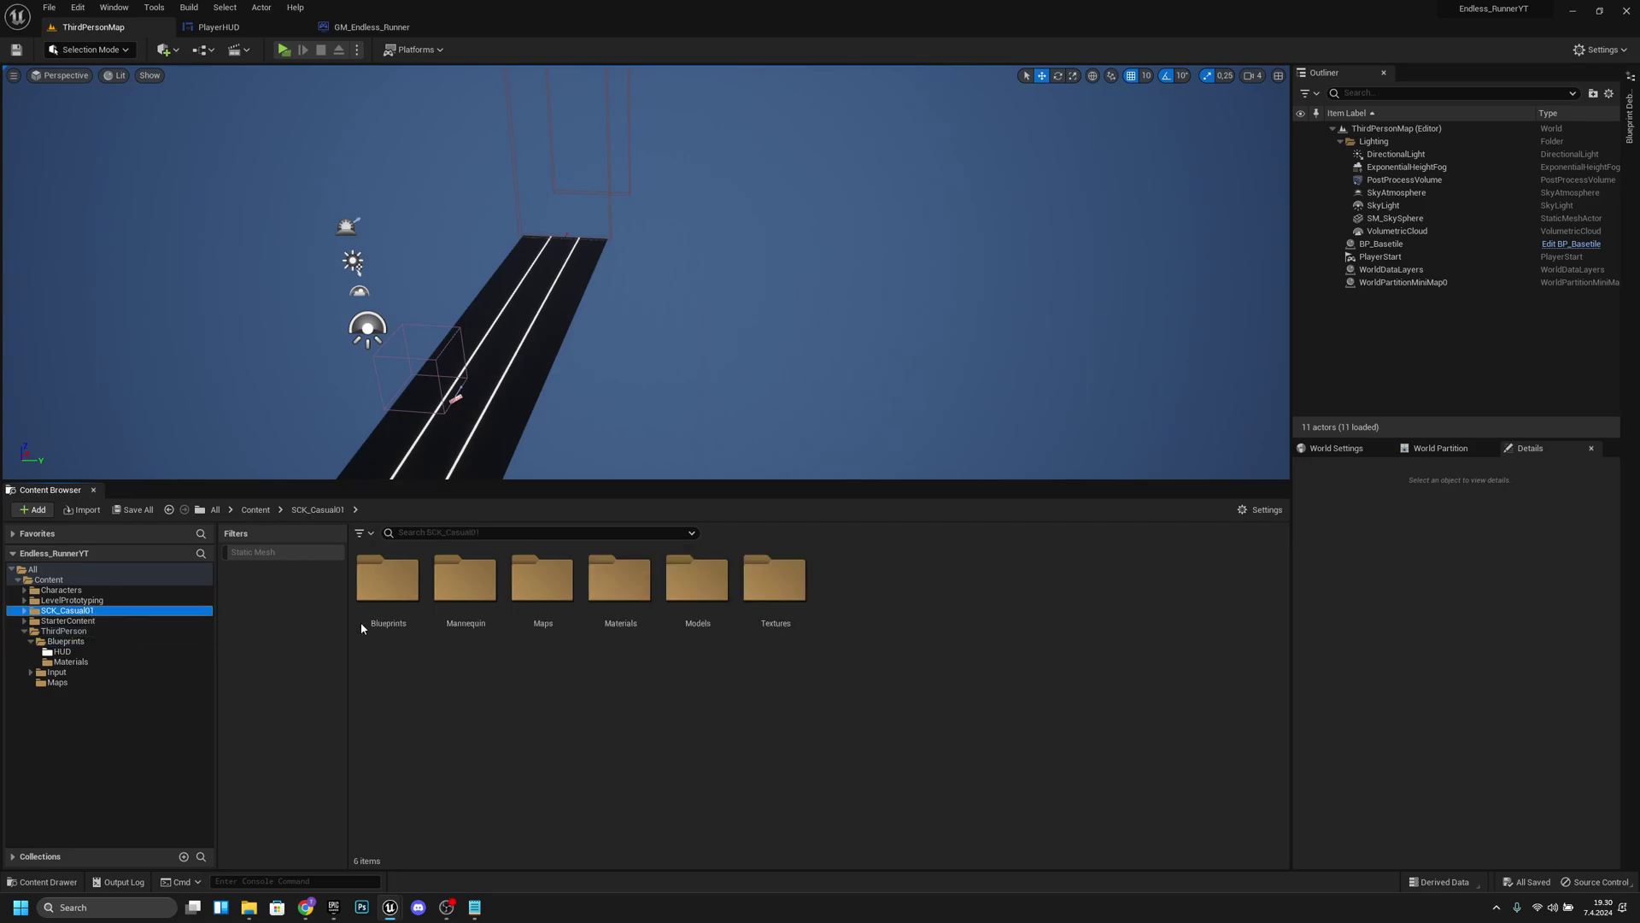
double_click(464, 579)
left_click(321, 510)
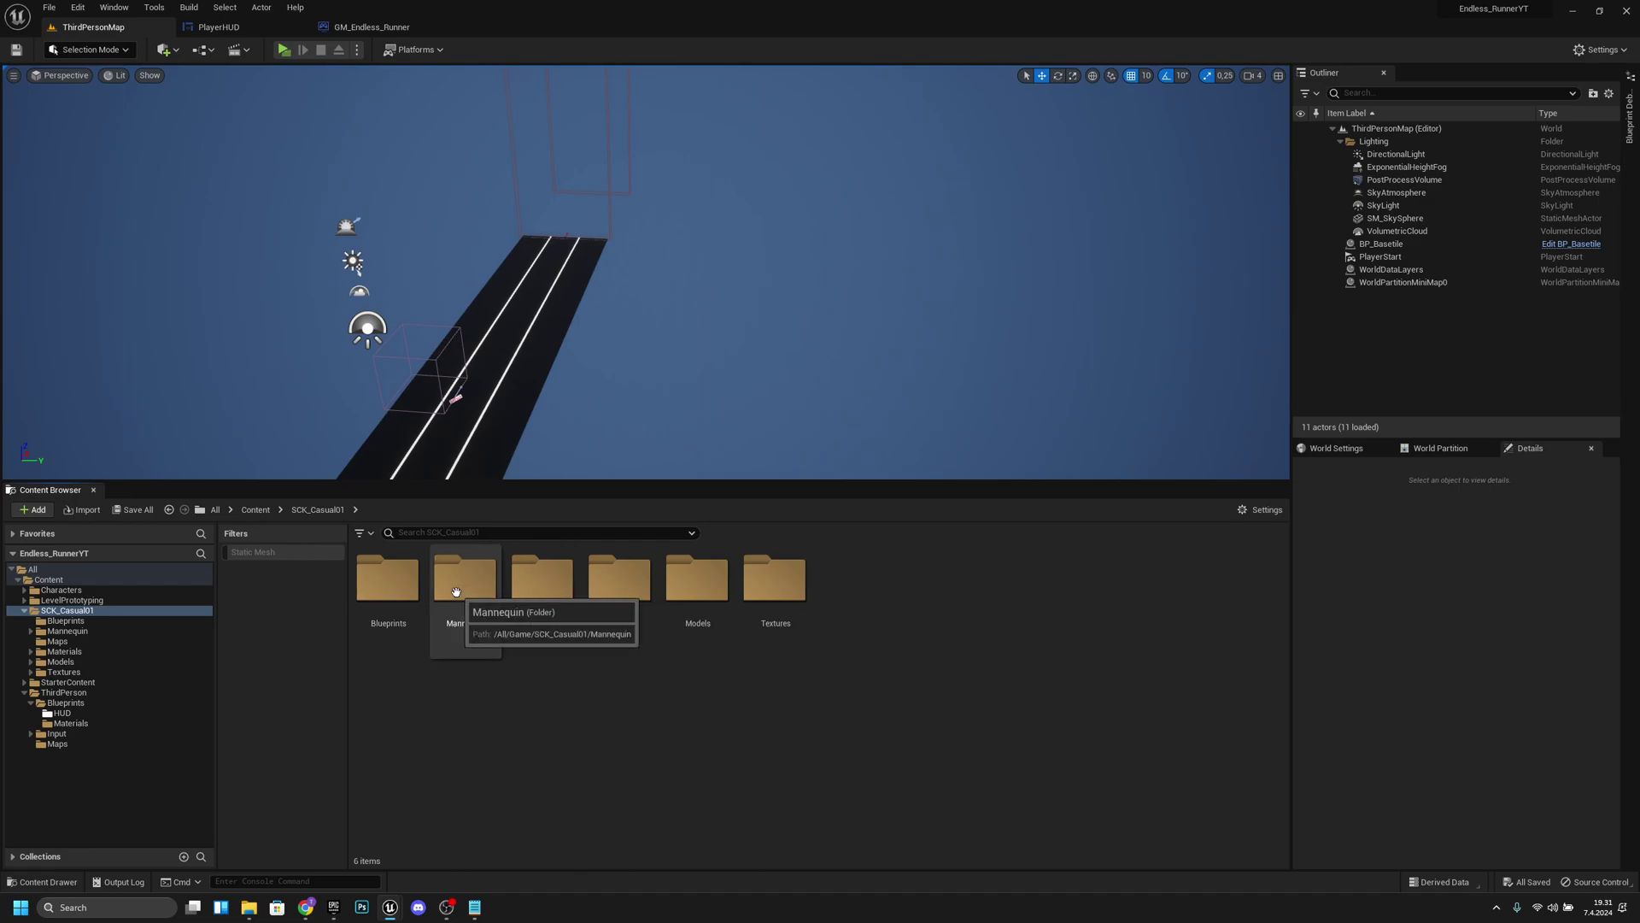
left_click(702, 616)
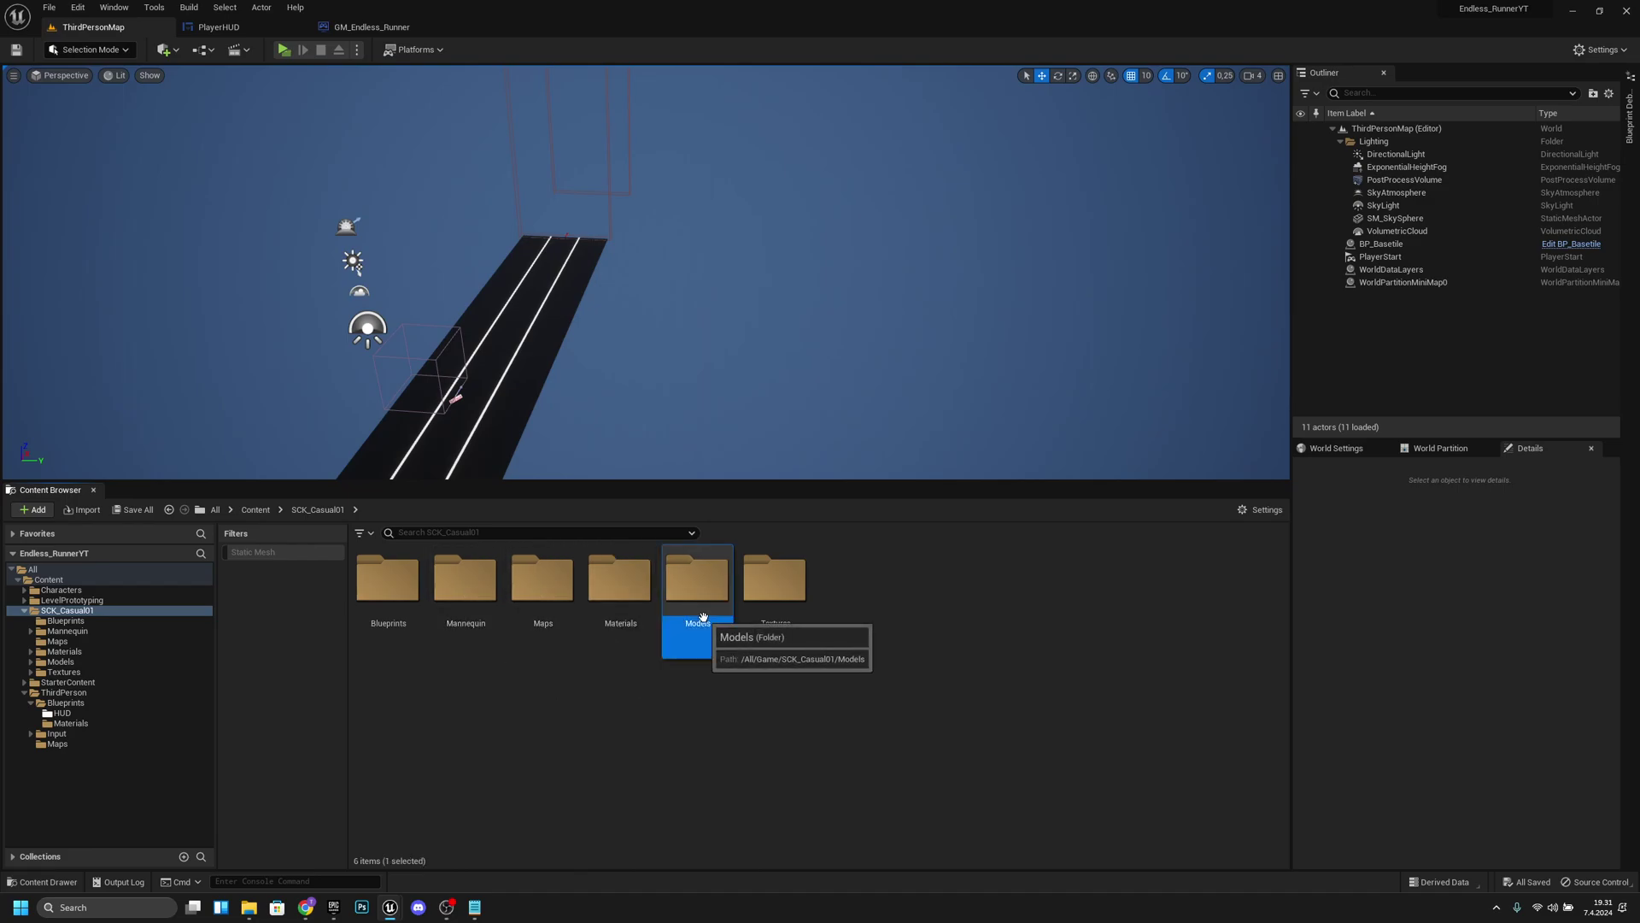
double_click(703, 615)
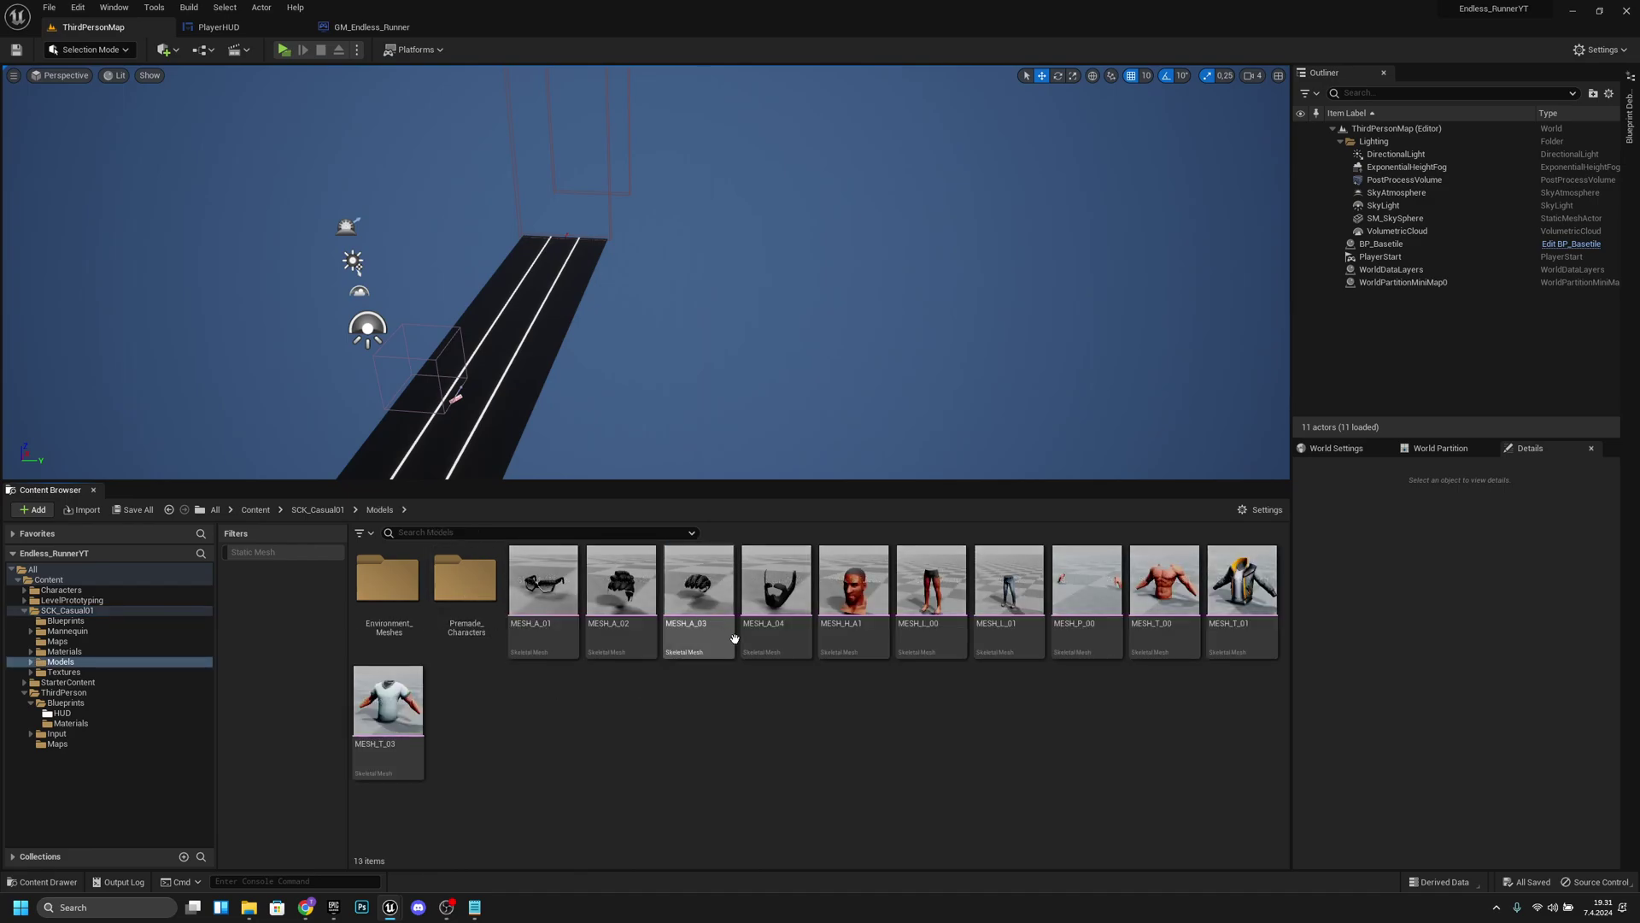
left_click(317, 510)
Open SCK_Casual01's Mannequin > Character > Mesh folder.
double_click(466, 589)
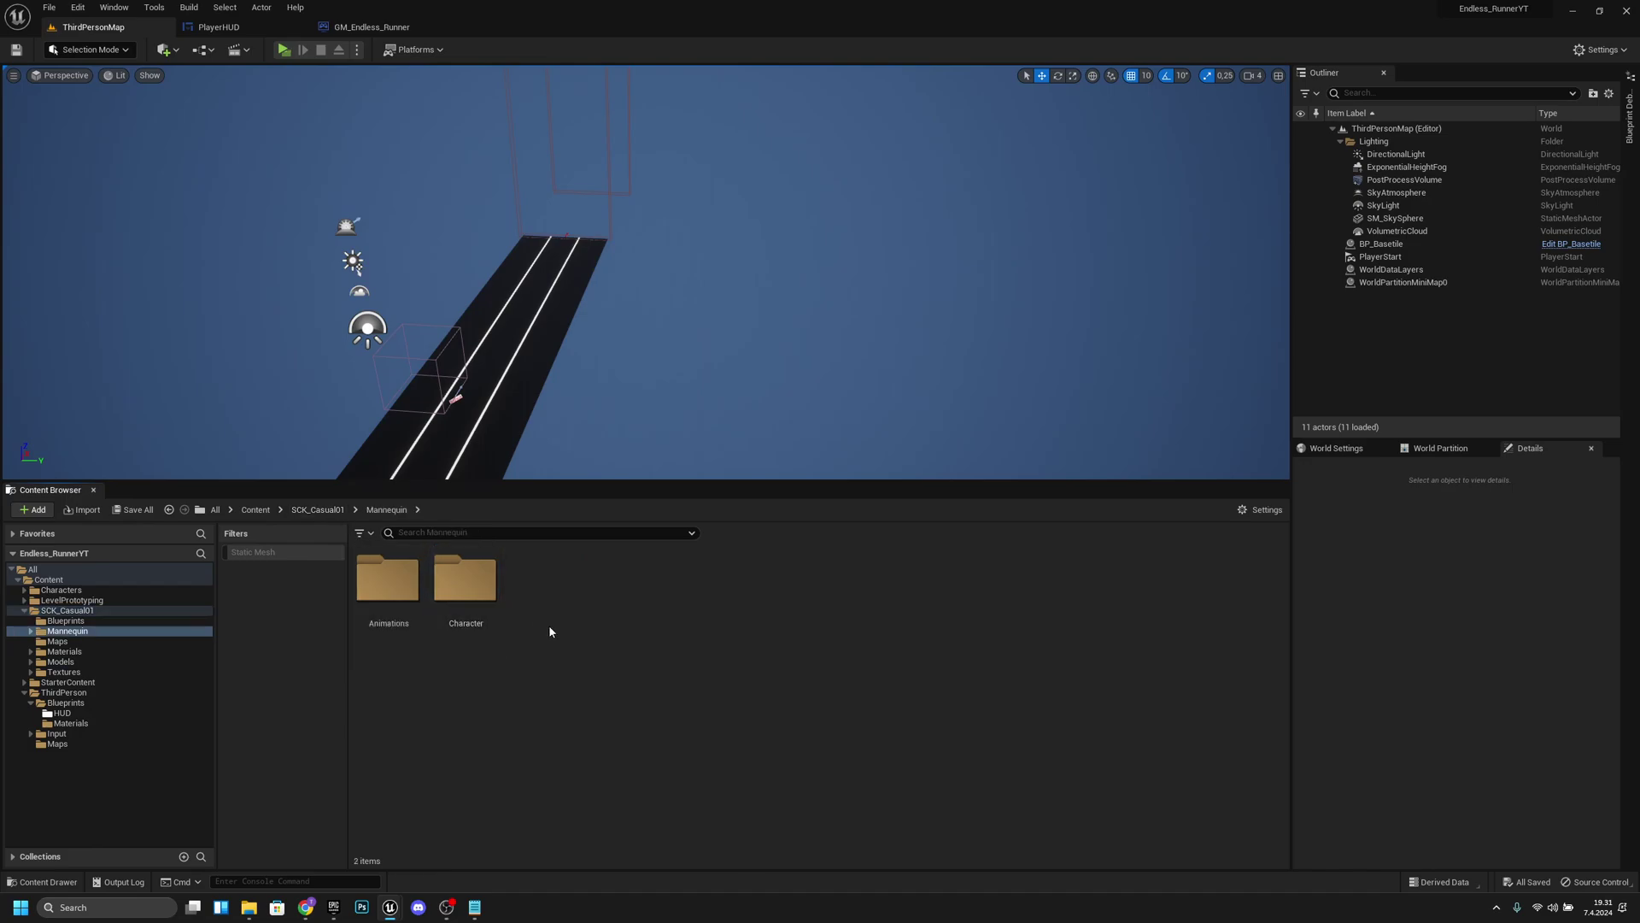
left_click(470, 613)
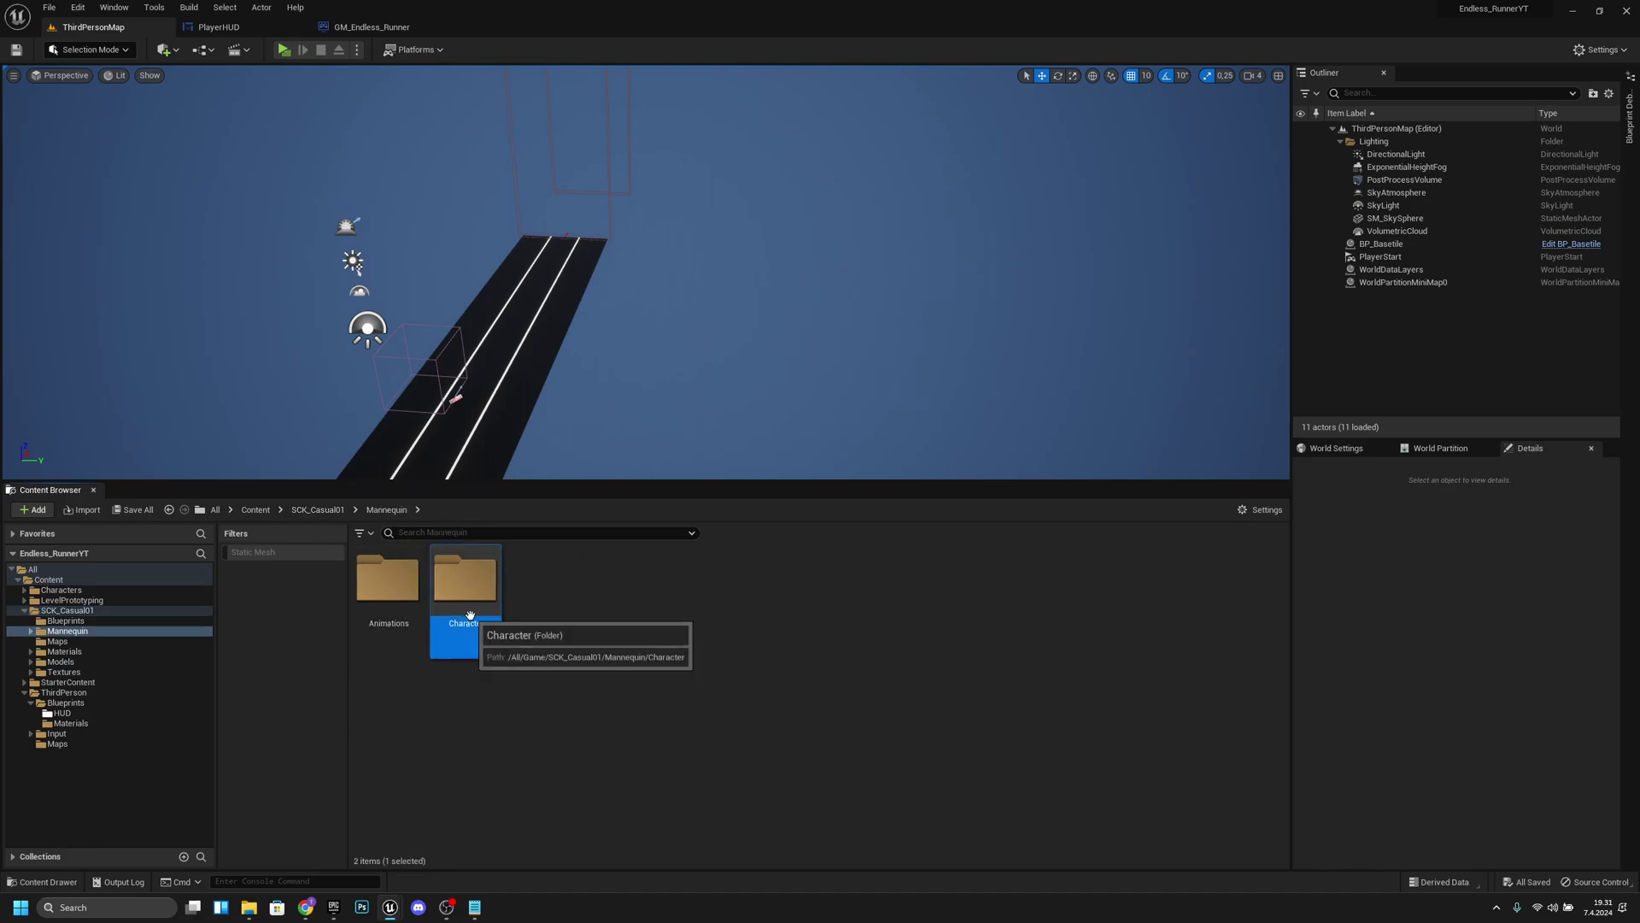
double_click(470, 614)
left_click(471, 605)
double_click(472, 605)
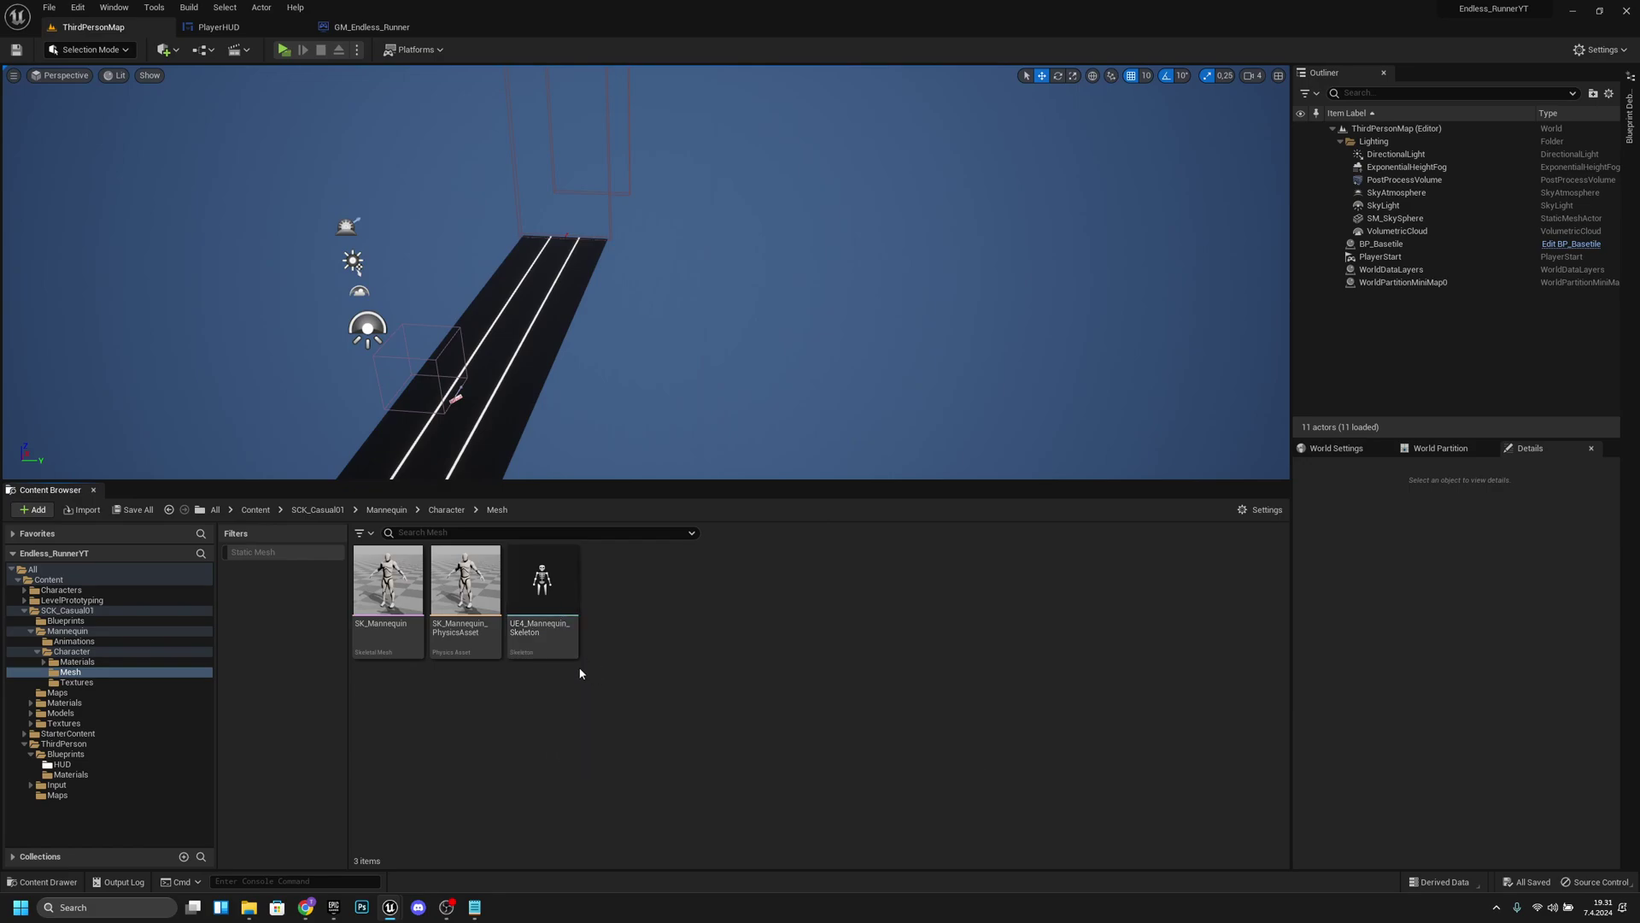
Navigate the Content Browser to Content > ThirdPerson.
left_click(86, 582)
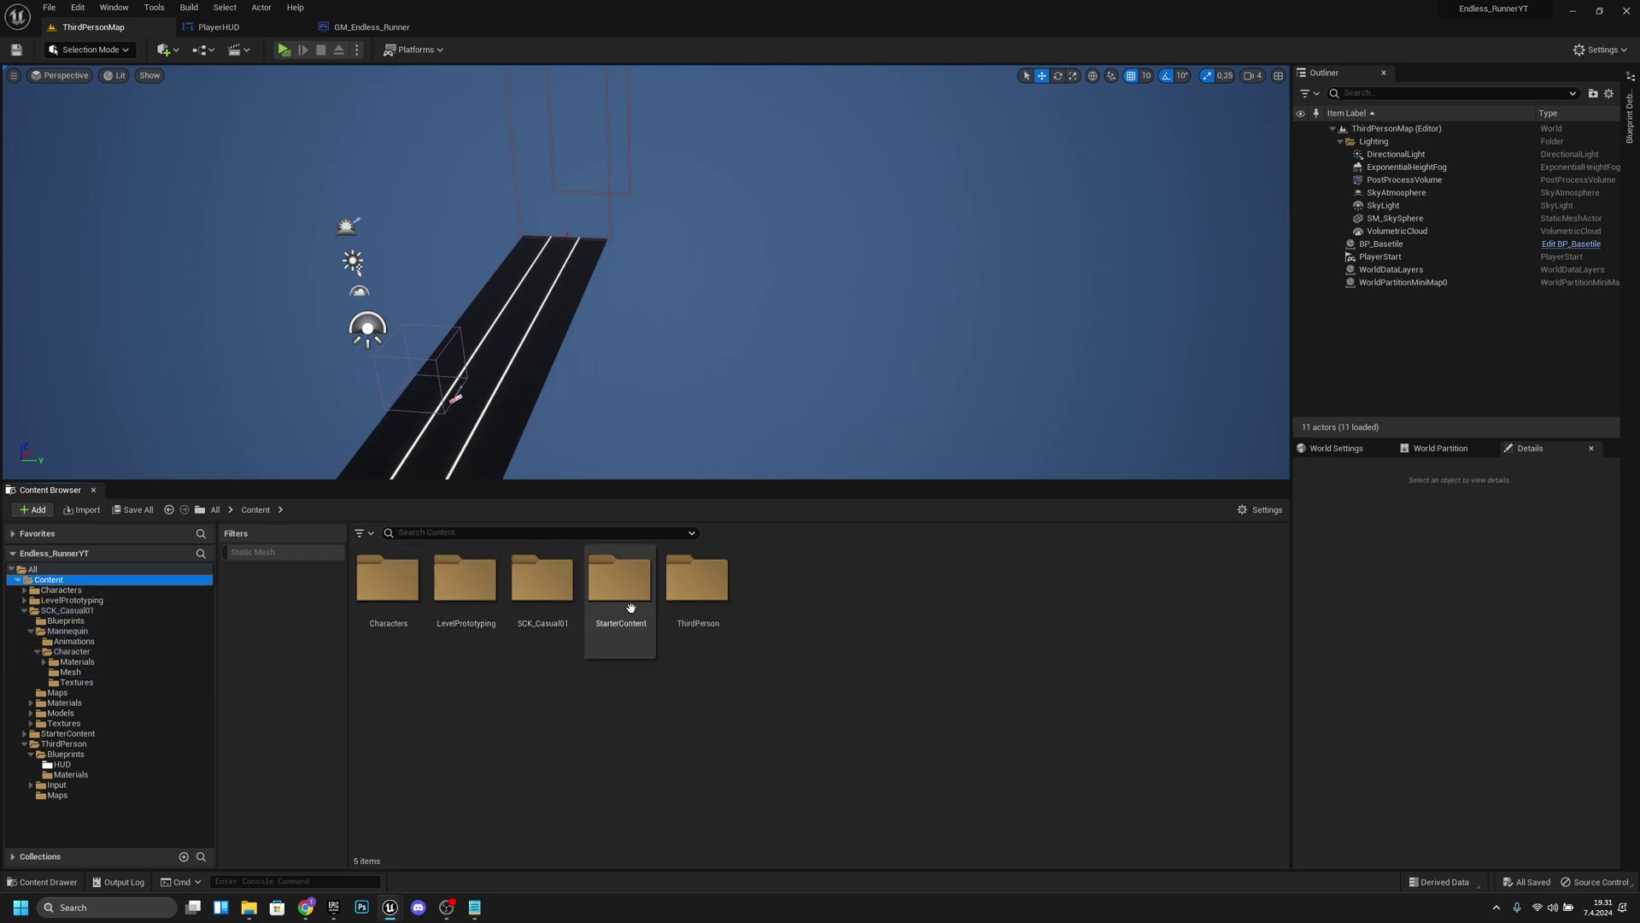
double_click(697, 586)
double_click(407, 597)
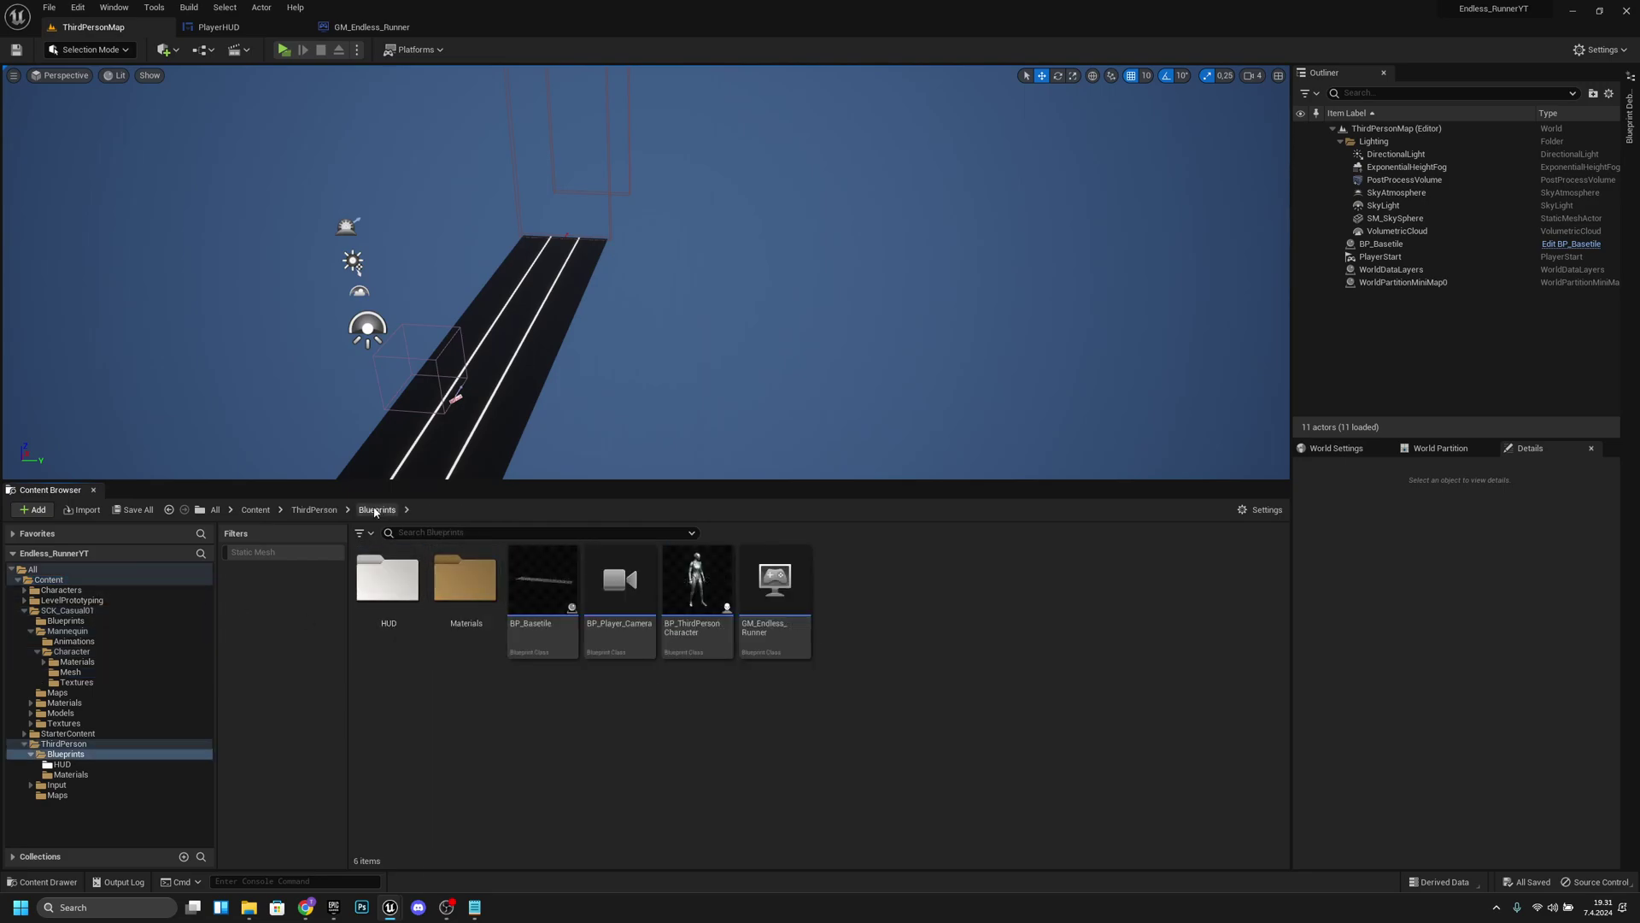
left_click(332, 515)
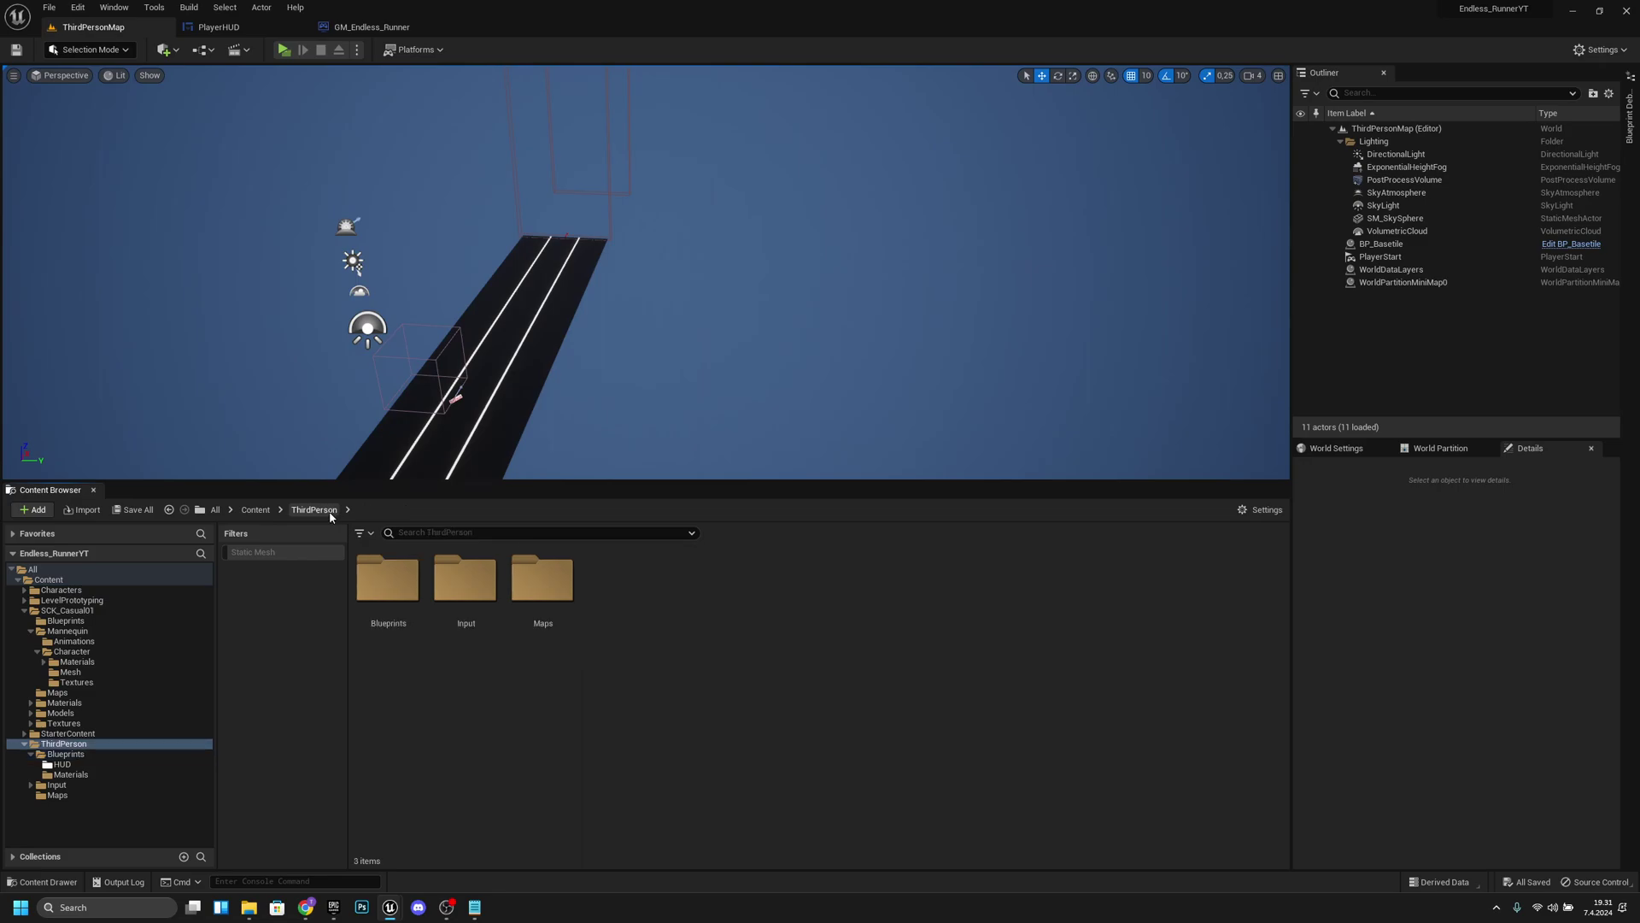
Set a custom bright teal colour on the Blueprints folder.
right_click(407, 608)
mouse_move(479, 411)
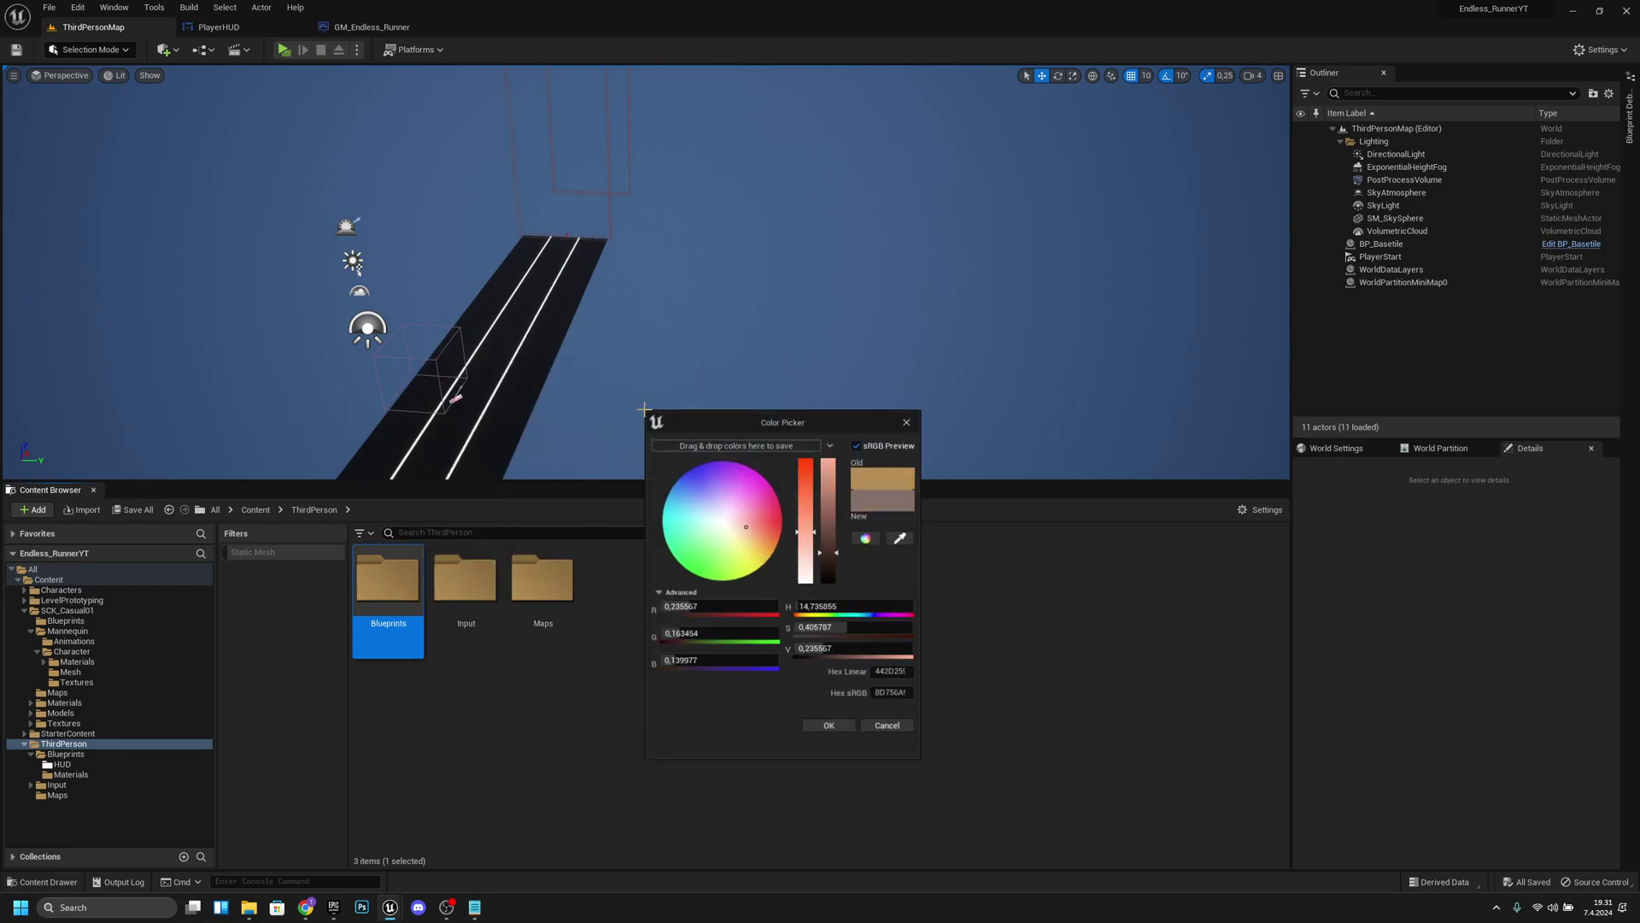
left_click(626, 411)
left_click_drag(705, 510, 616, 515)
left_click_drag(740, 531, 654, 504)
left_click_drag(823, 517, 827, 482)
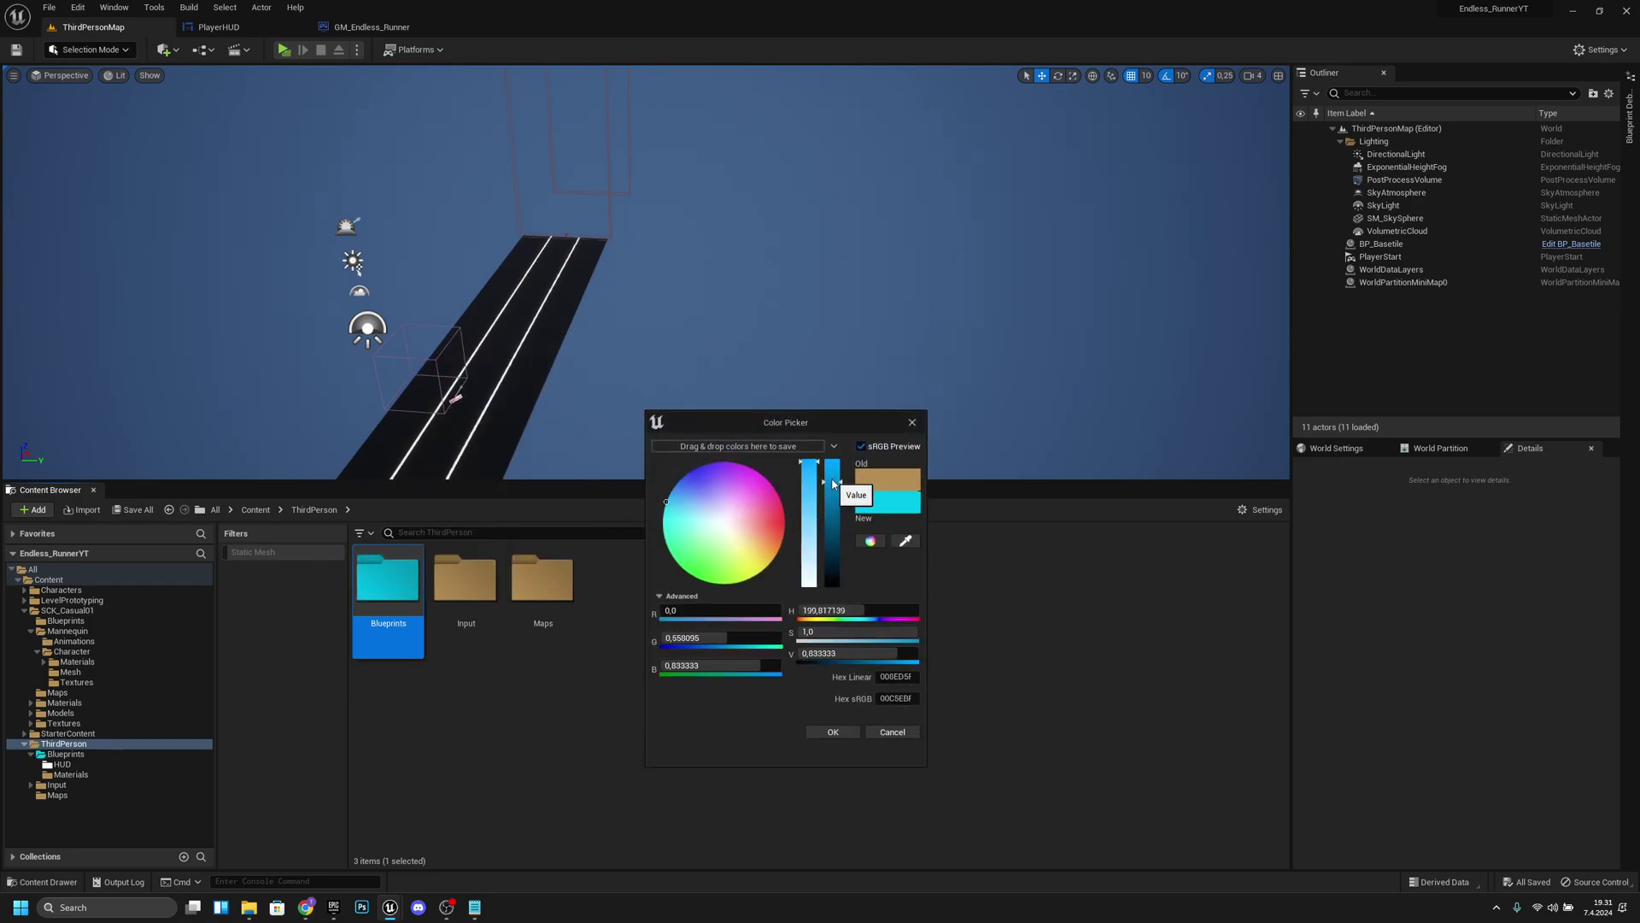
left_click(833, 731)
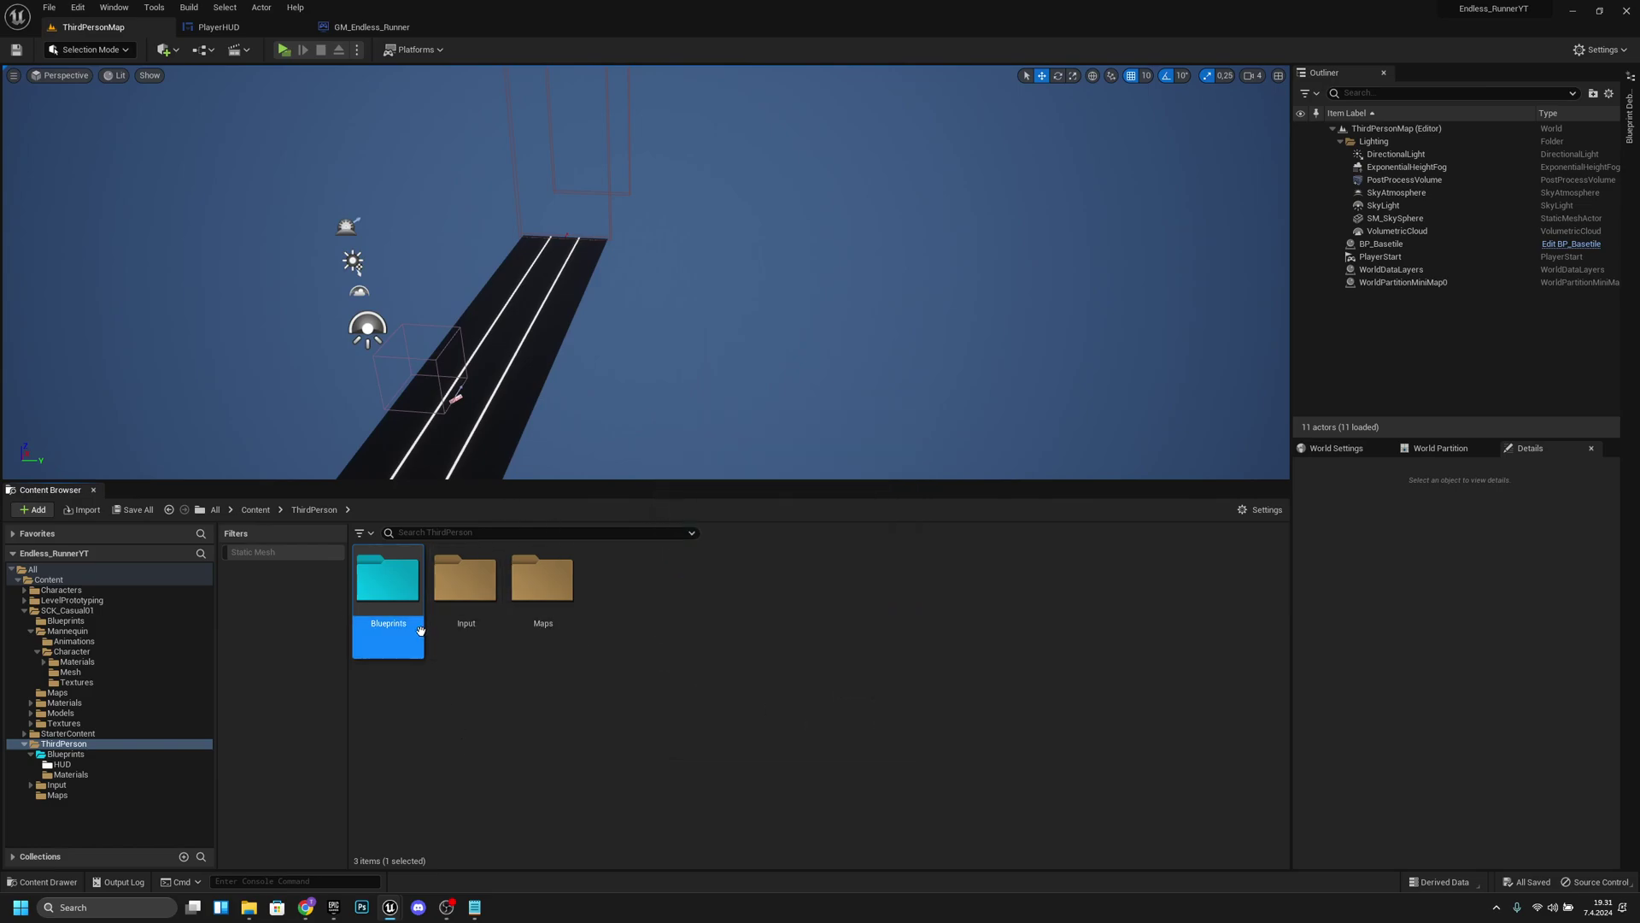
Open BP_ThirdPersonCharacter, close the PlayerHUD and GM editors, and select Mesh (CharacterMesh0) in the Viewport.
double_click(408, 589)
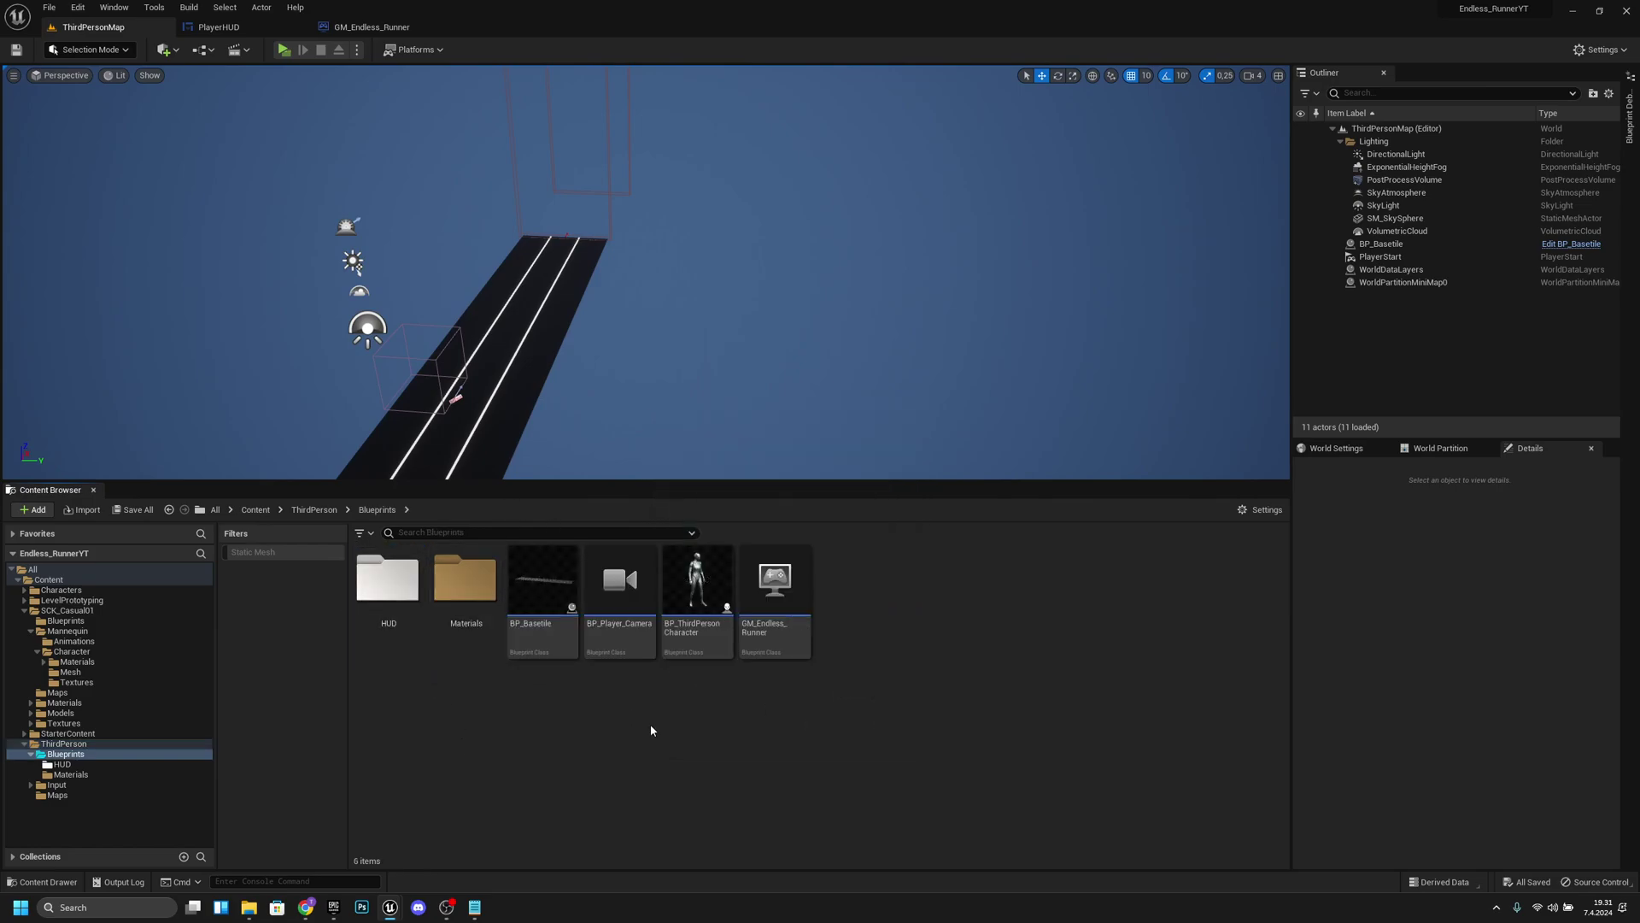
double_click(721, 582)
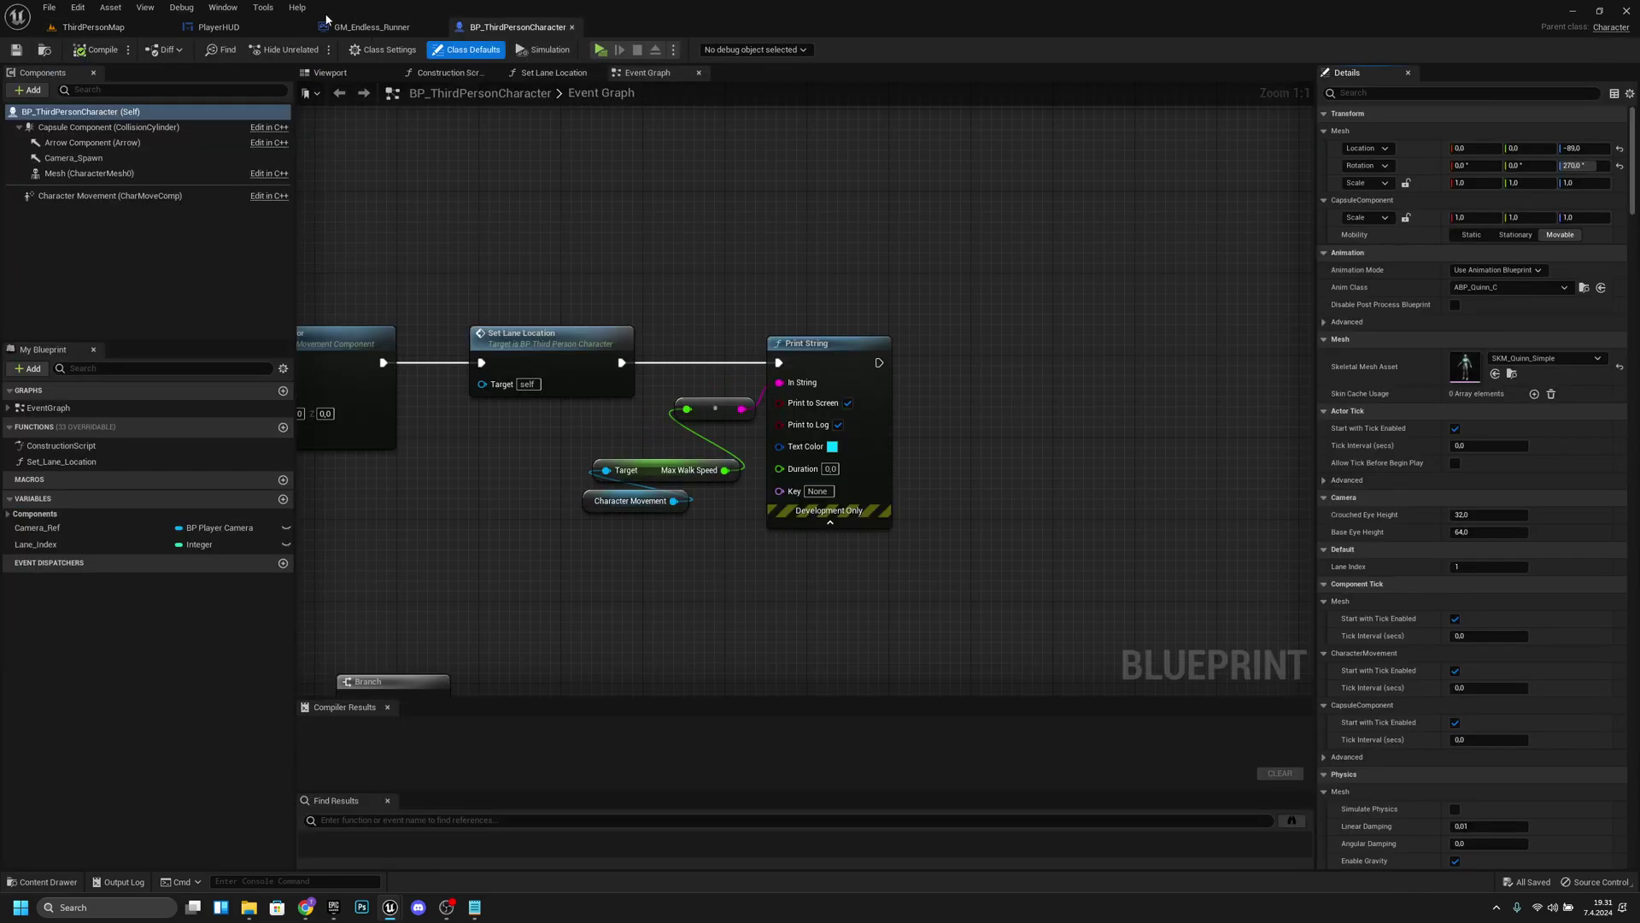
left_click(300, 26)
left_click(300, 26)
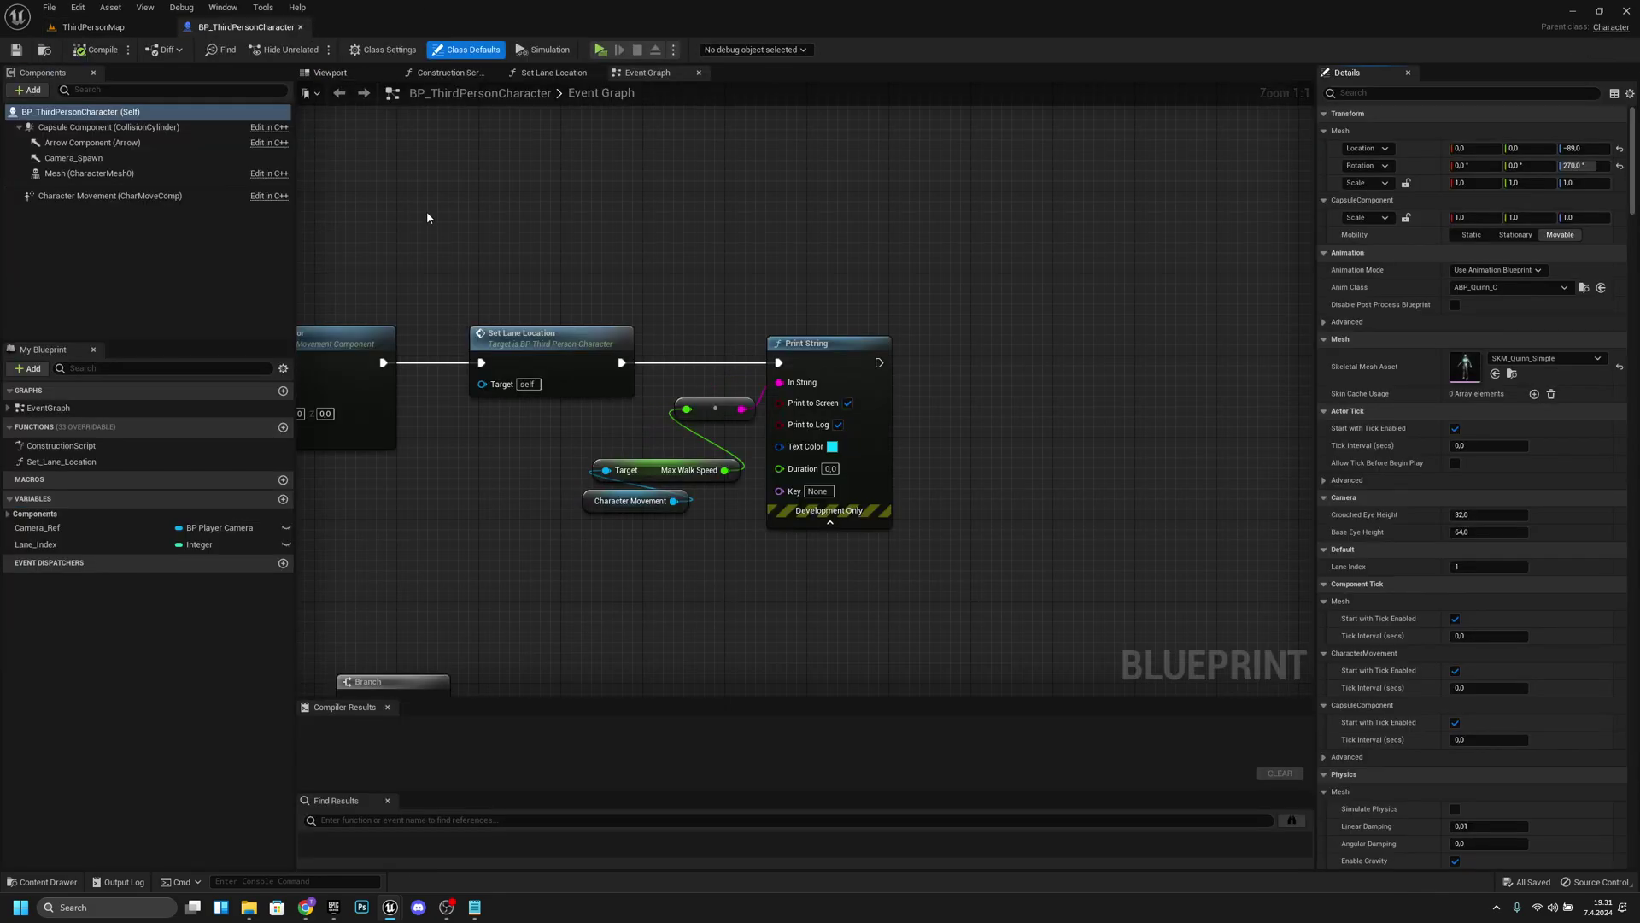
left_click(330, 73)
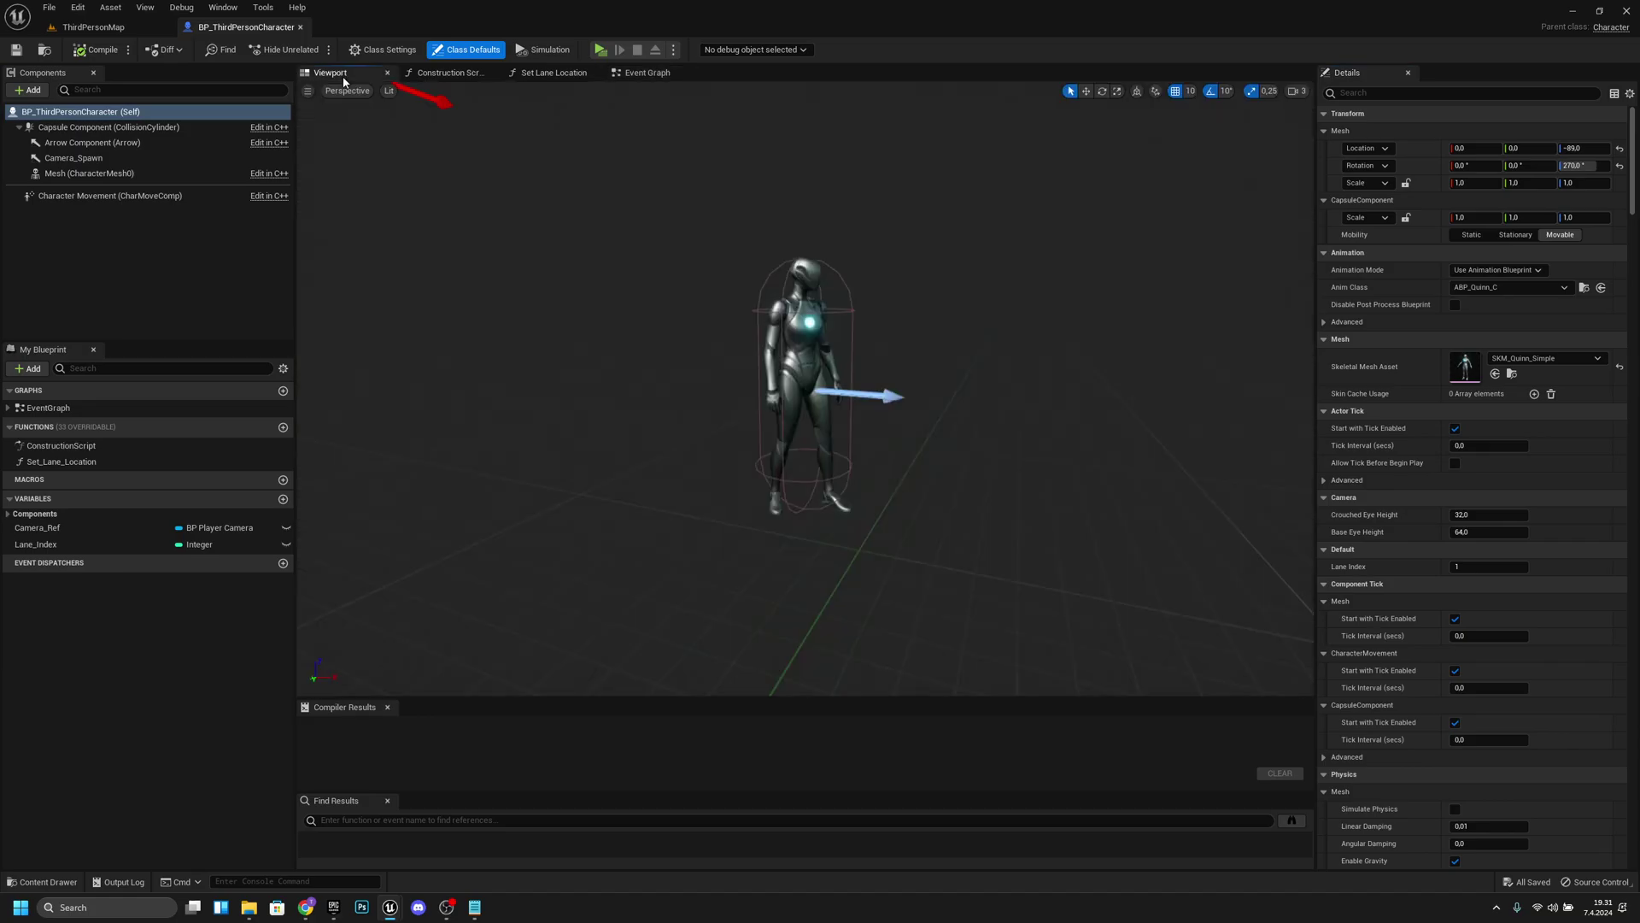
left_click(112, 175)
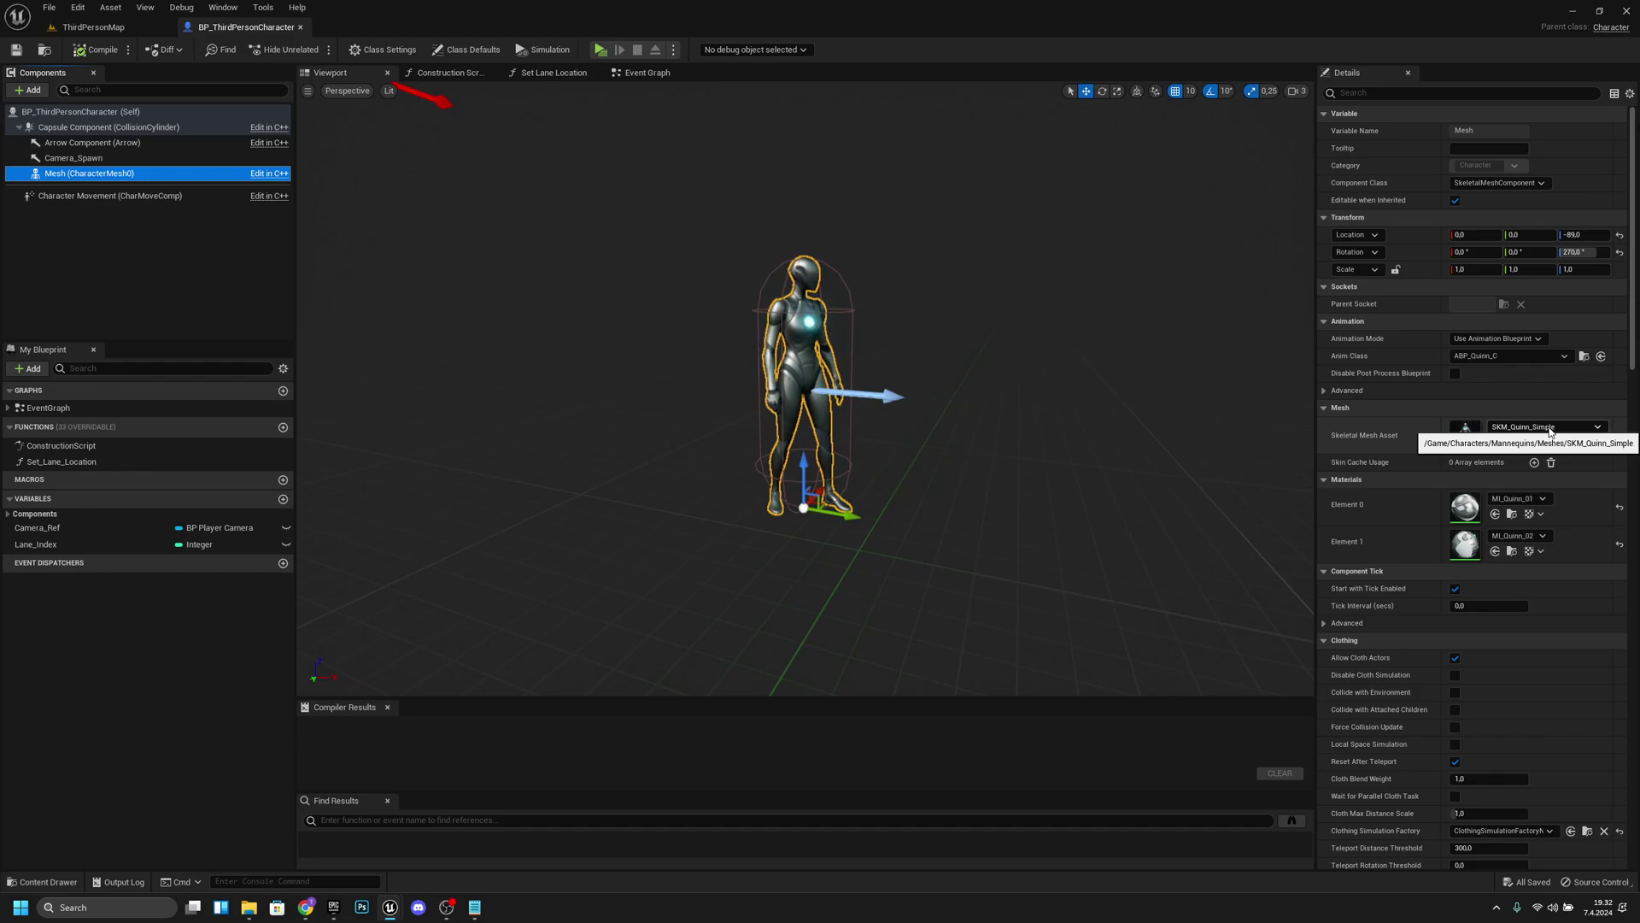
Set the Mesh component's Skeletal Mesh Asset to MESH_PC_01 and its Anim Class to ABP_Manny.
left_click(1551, 427)
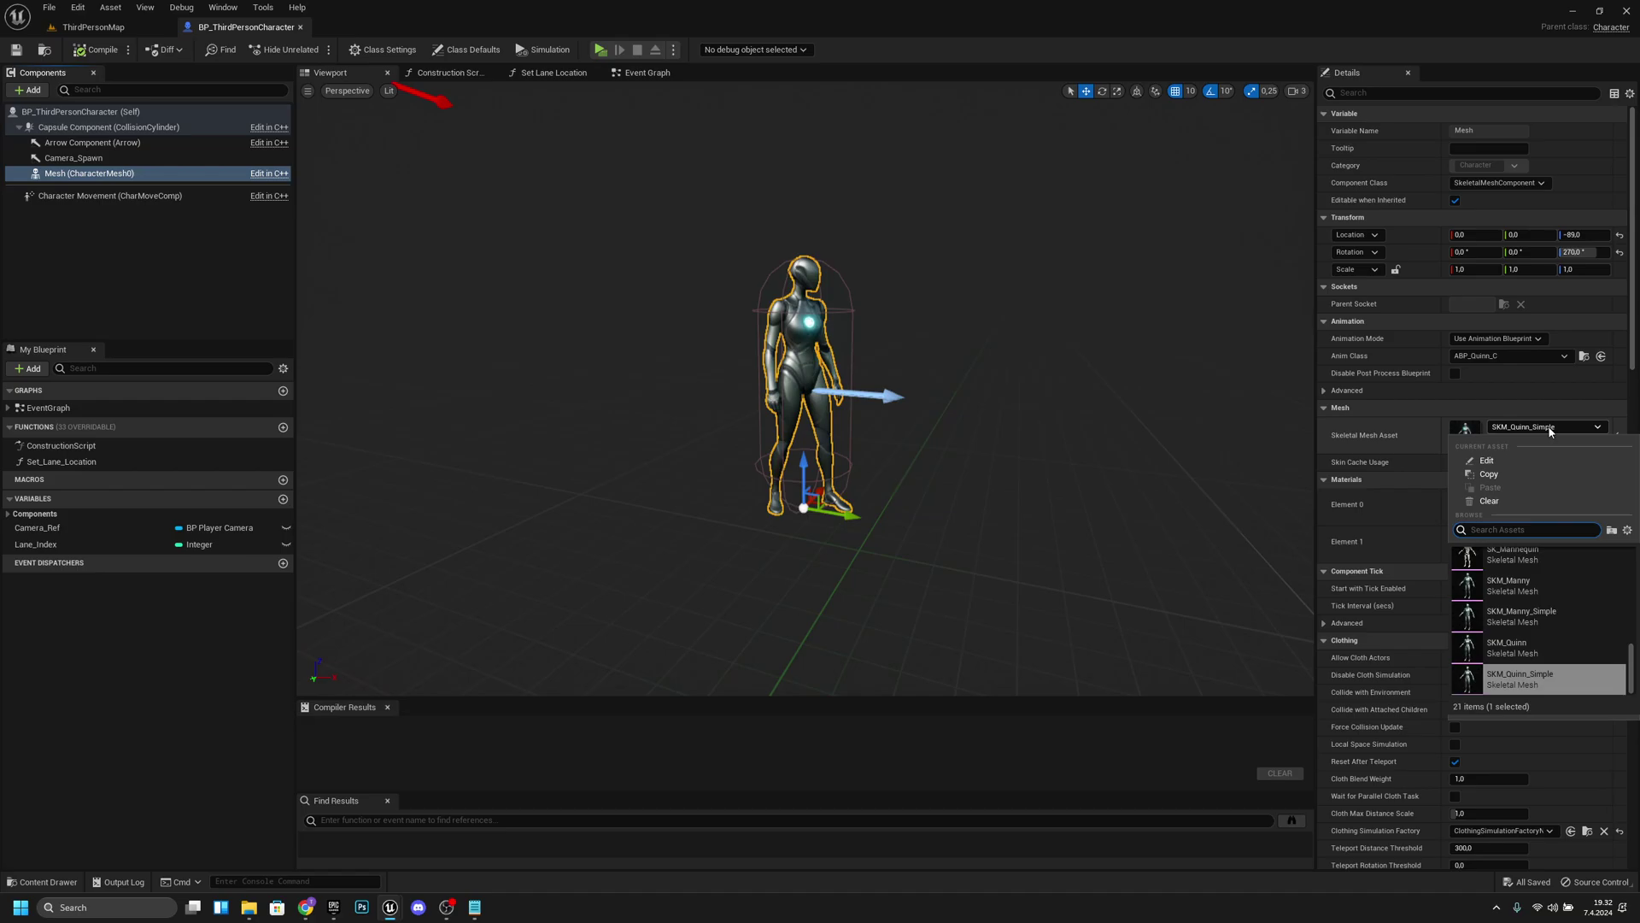
left_click_drag(1633, 671, 1634, 620)
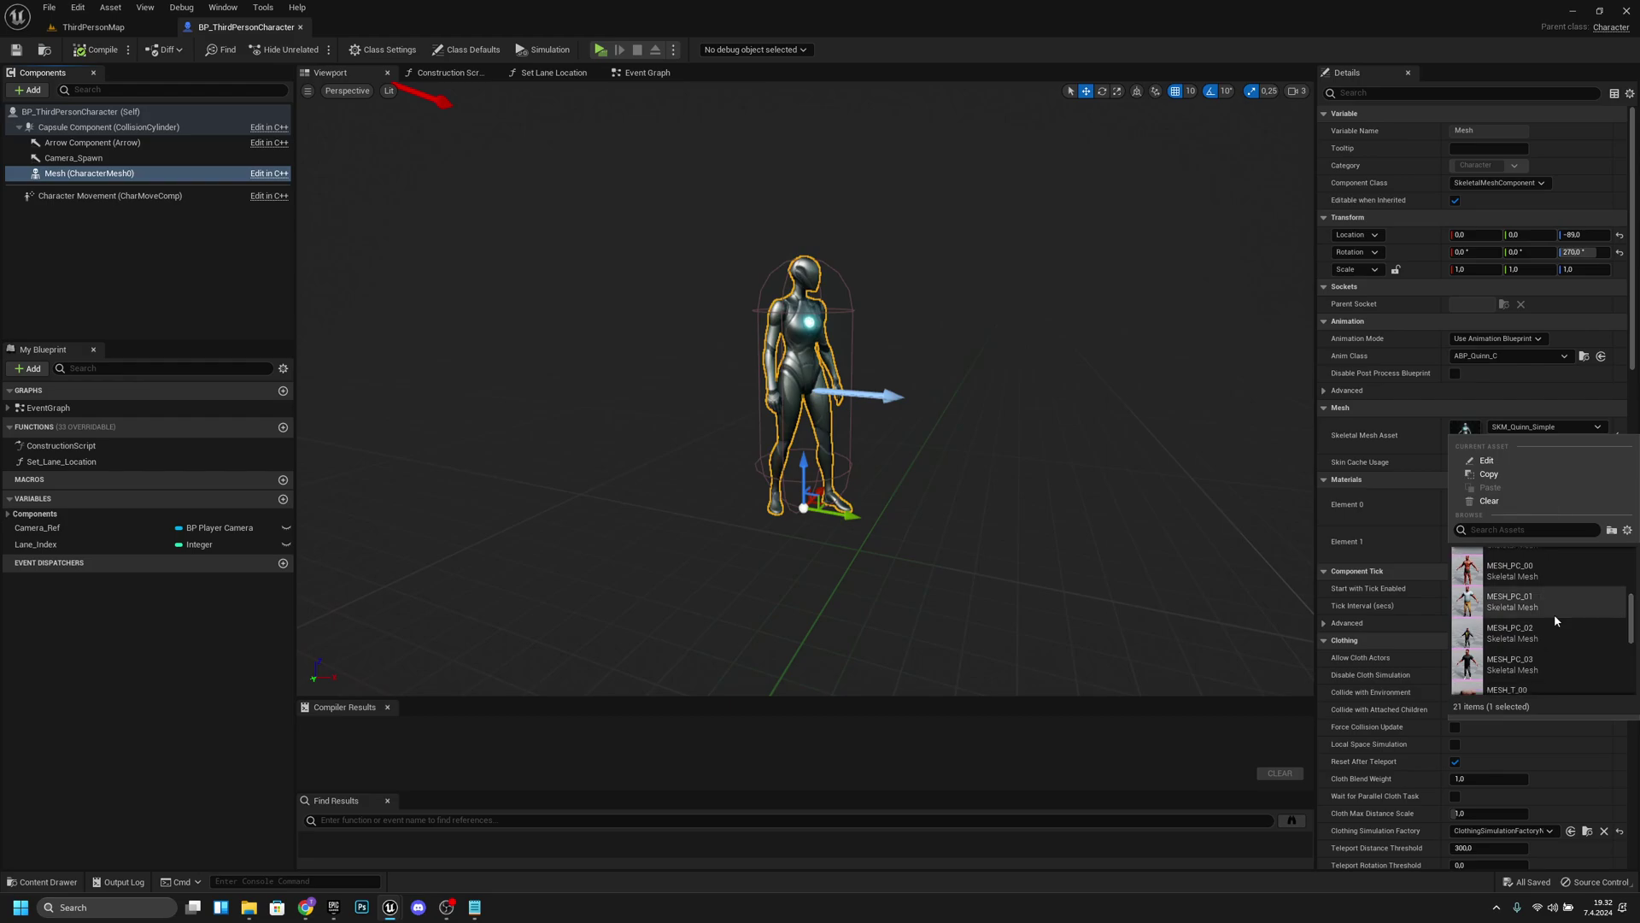
mouse_move(1497, 601)
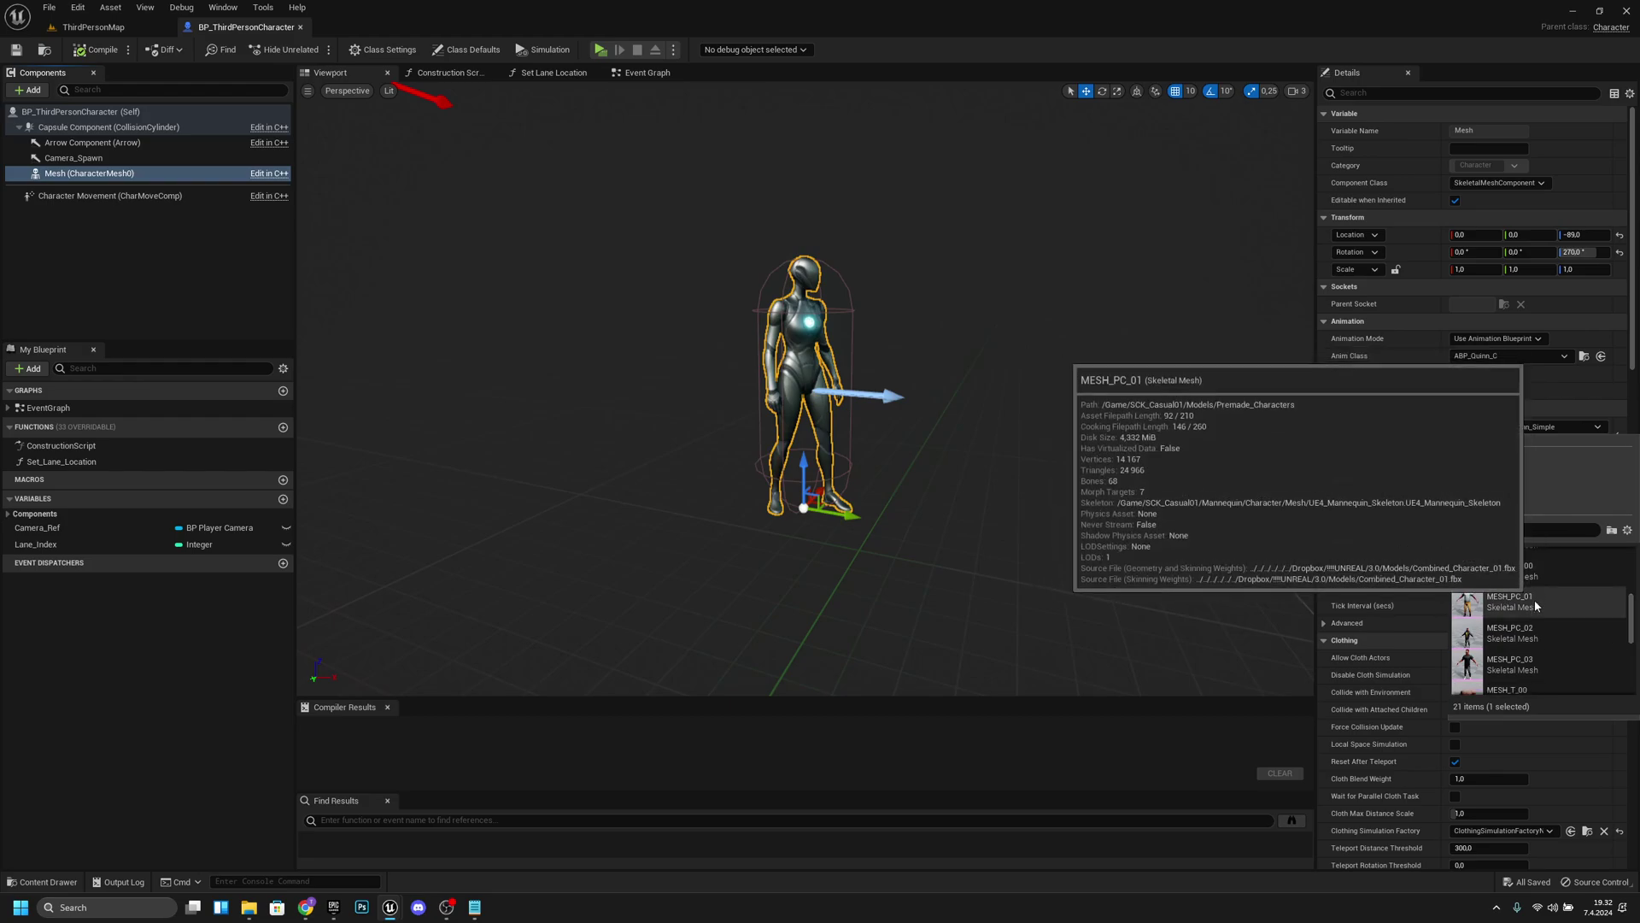
left_click(1535, 602)
left_click_drag(1203, 552, 1033, 378)
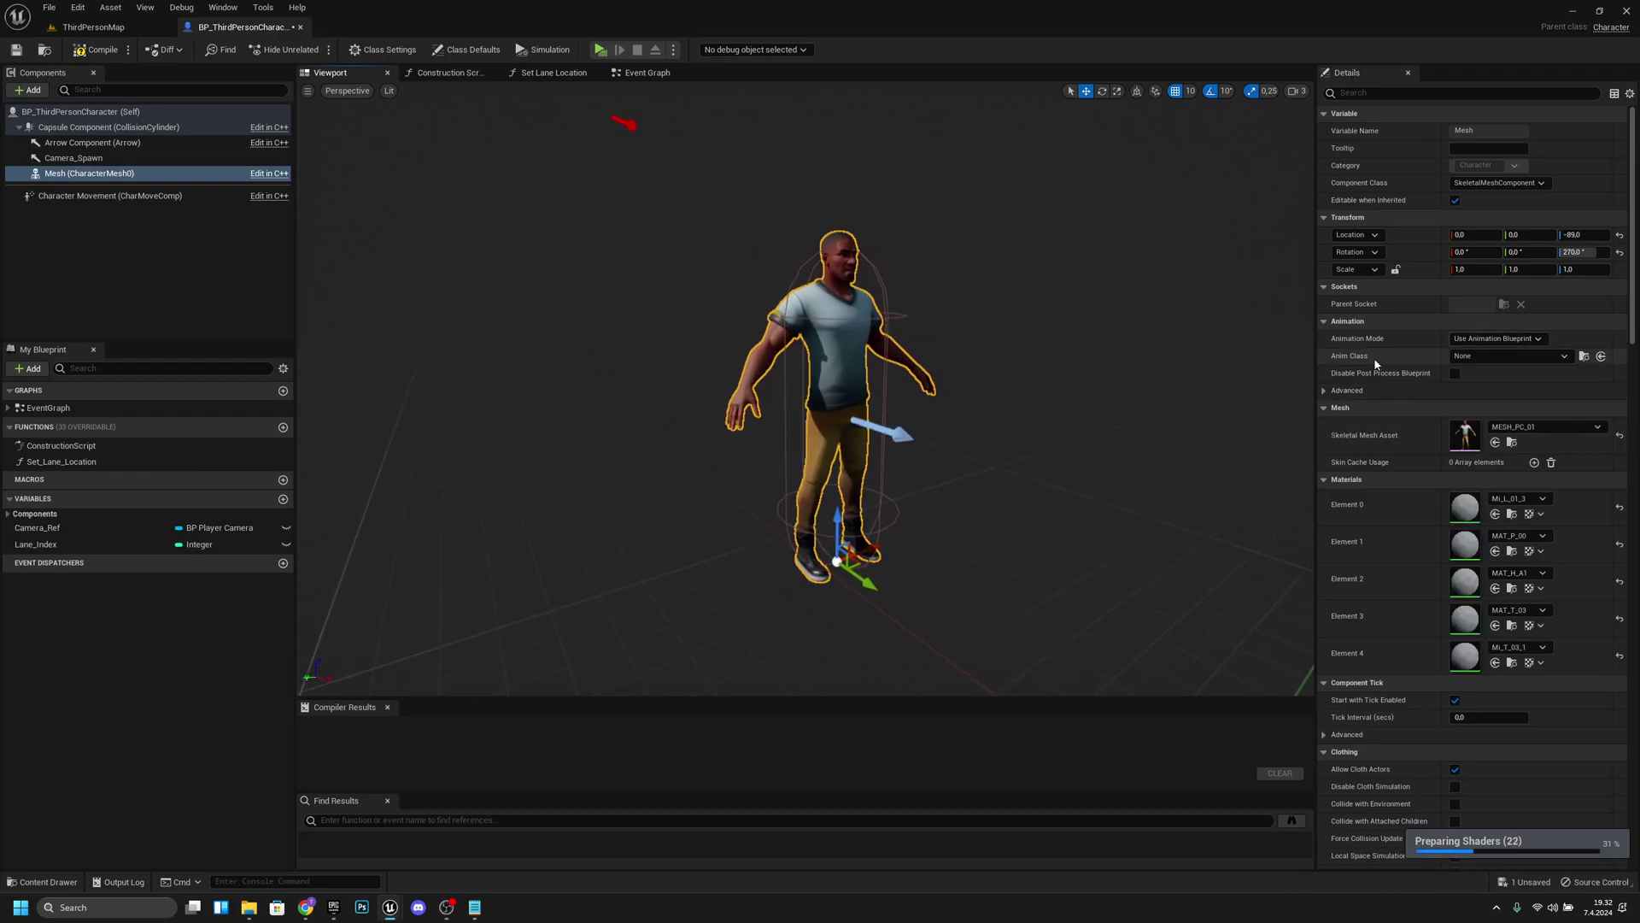
left_click(1496, 357)
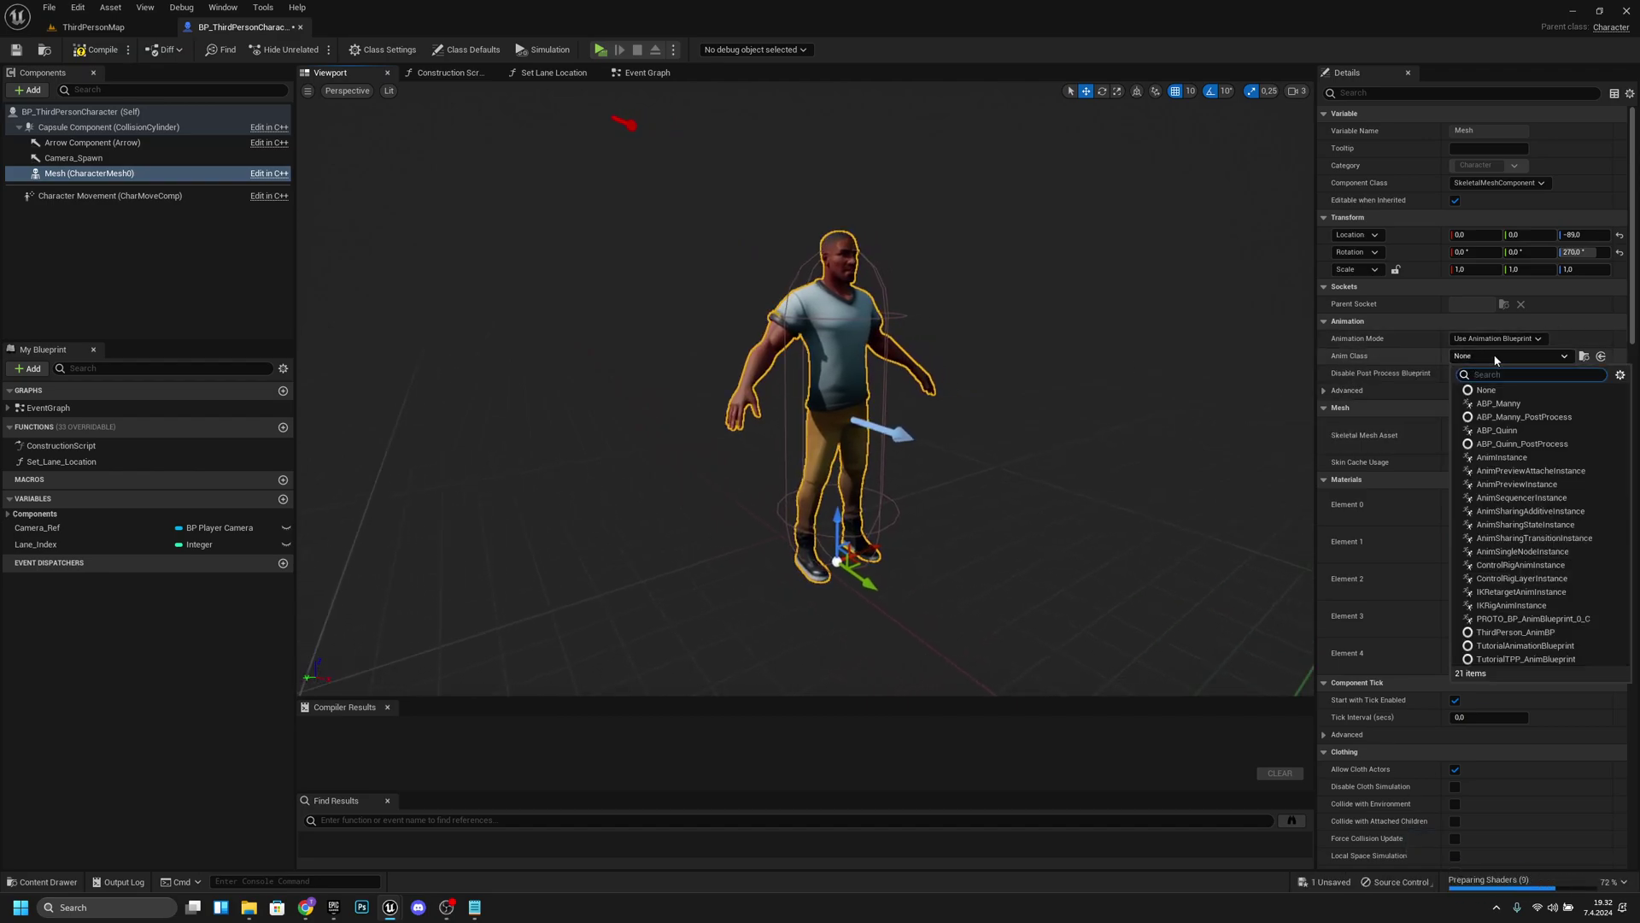
left_click(1498, 403)
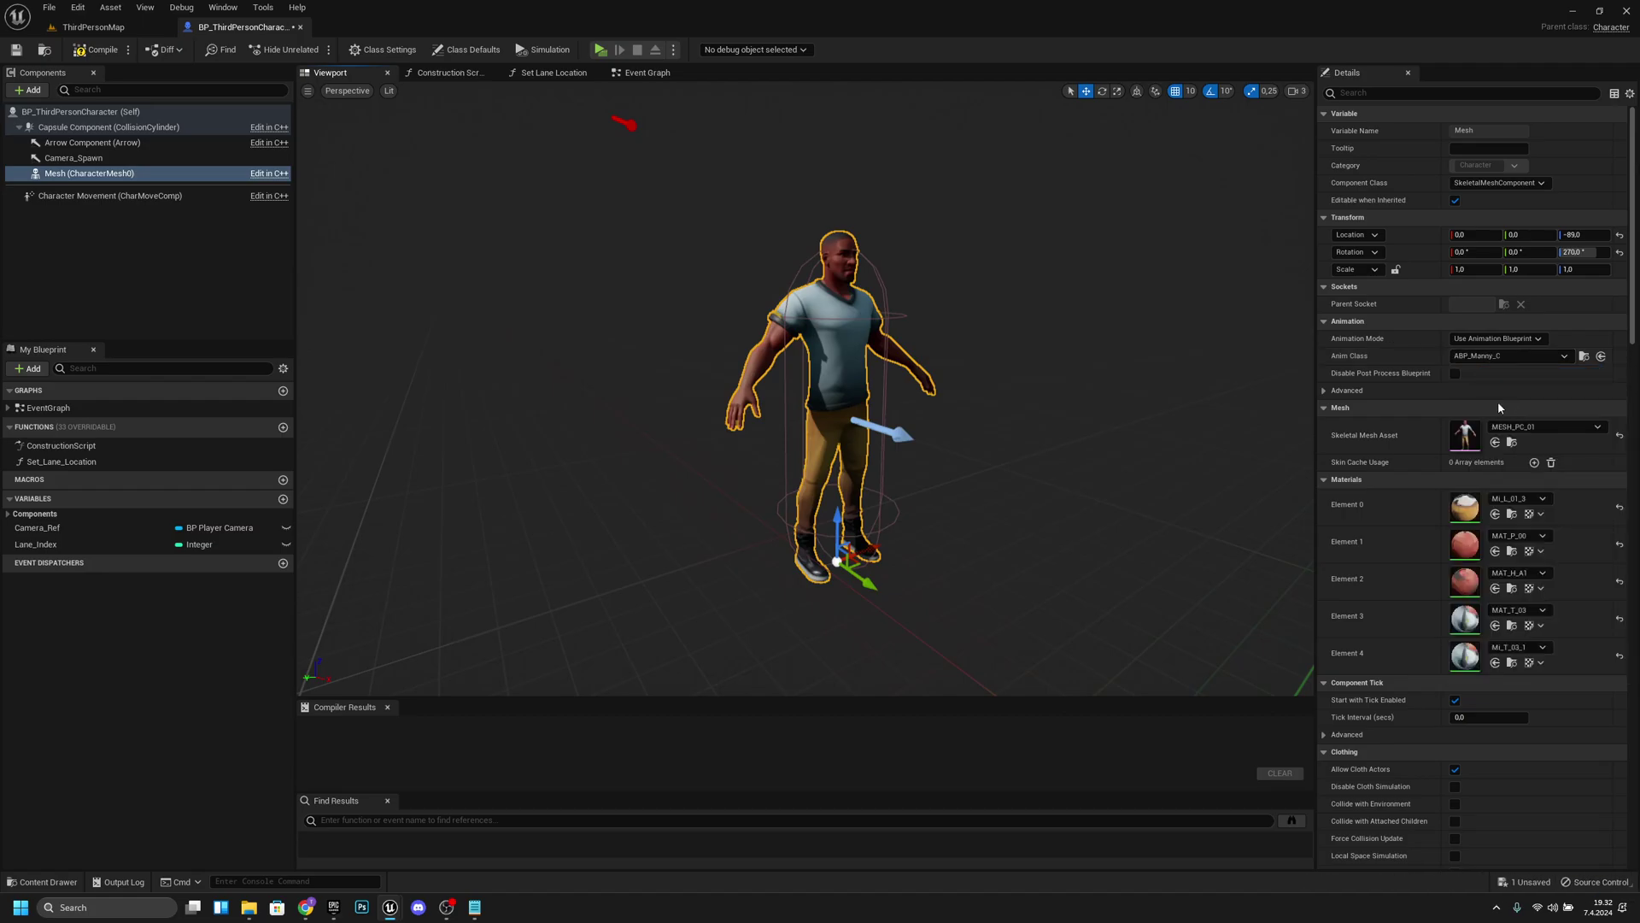
Compile BP_ThirdPersonCharacter and test-play ThirdPersonMap to watch the casual character run.
left_click(118, 52)
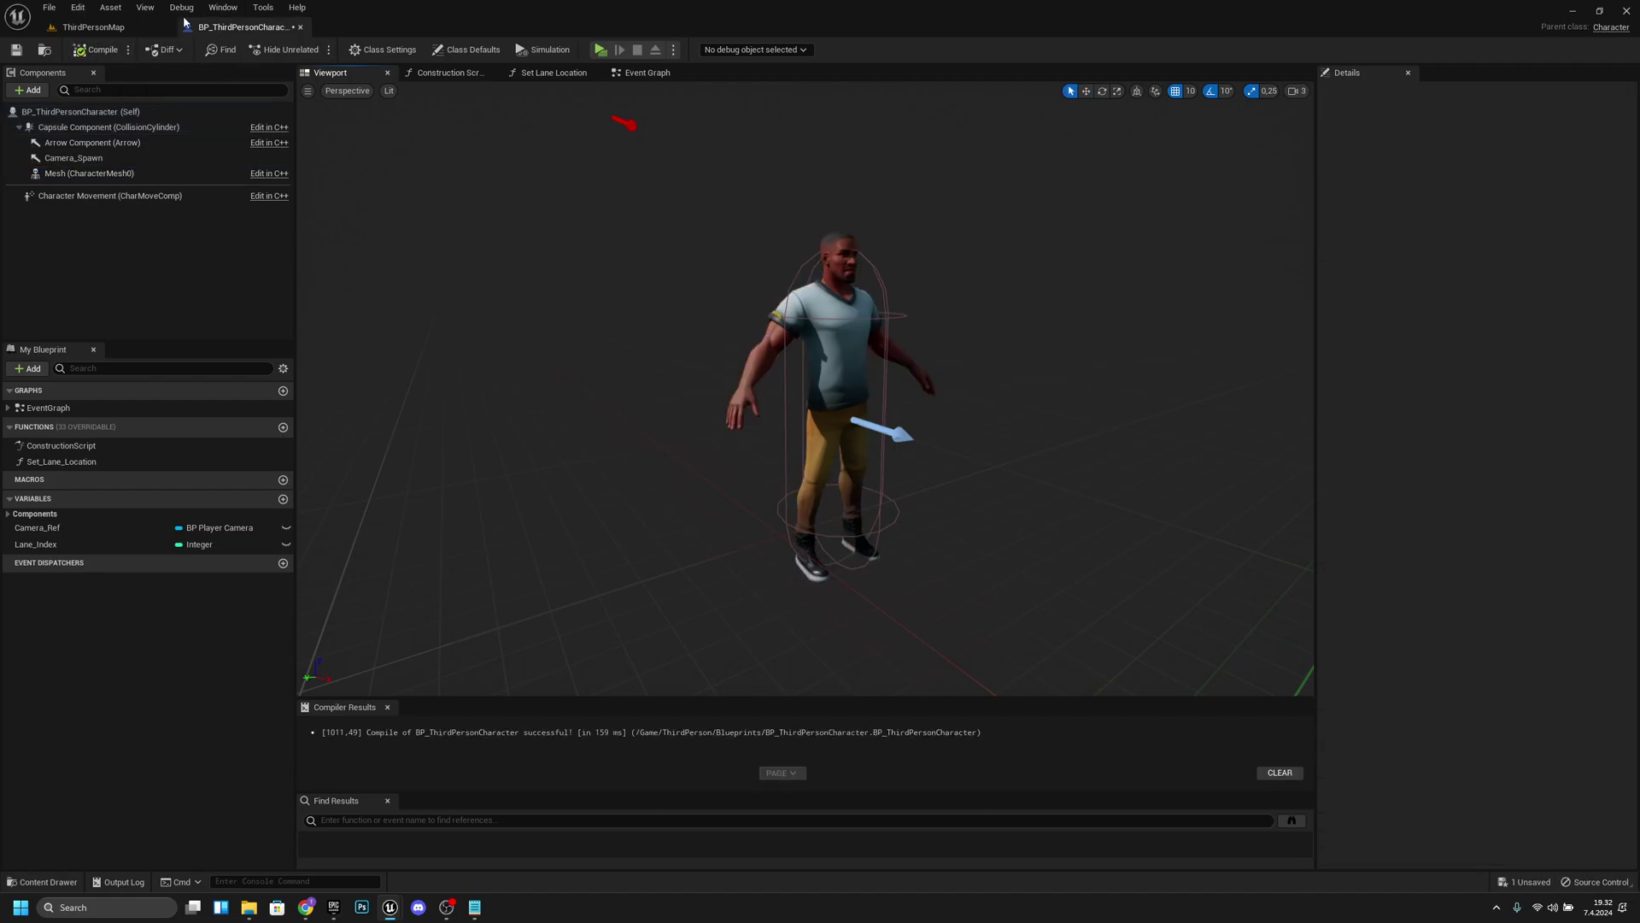
left_click(162, 26)
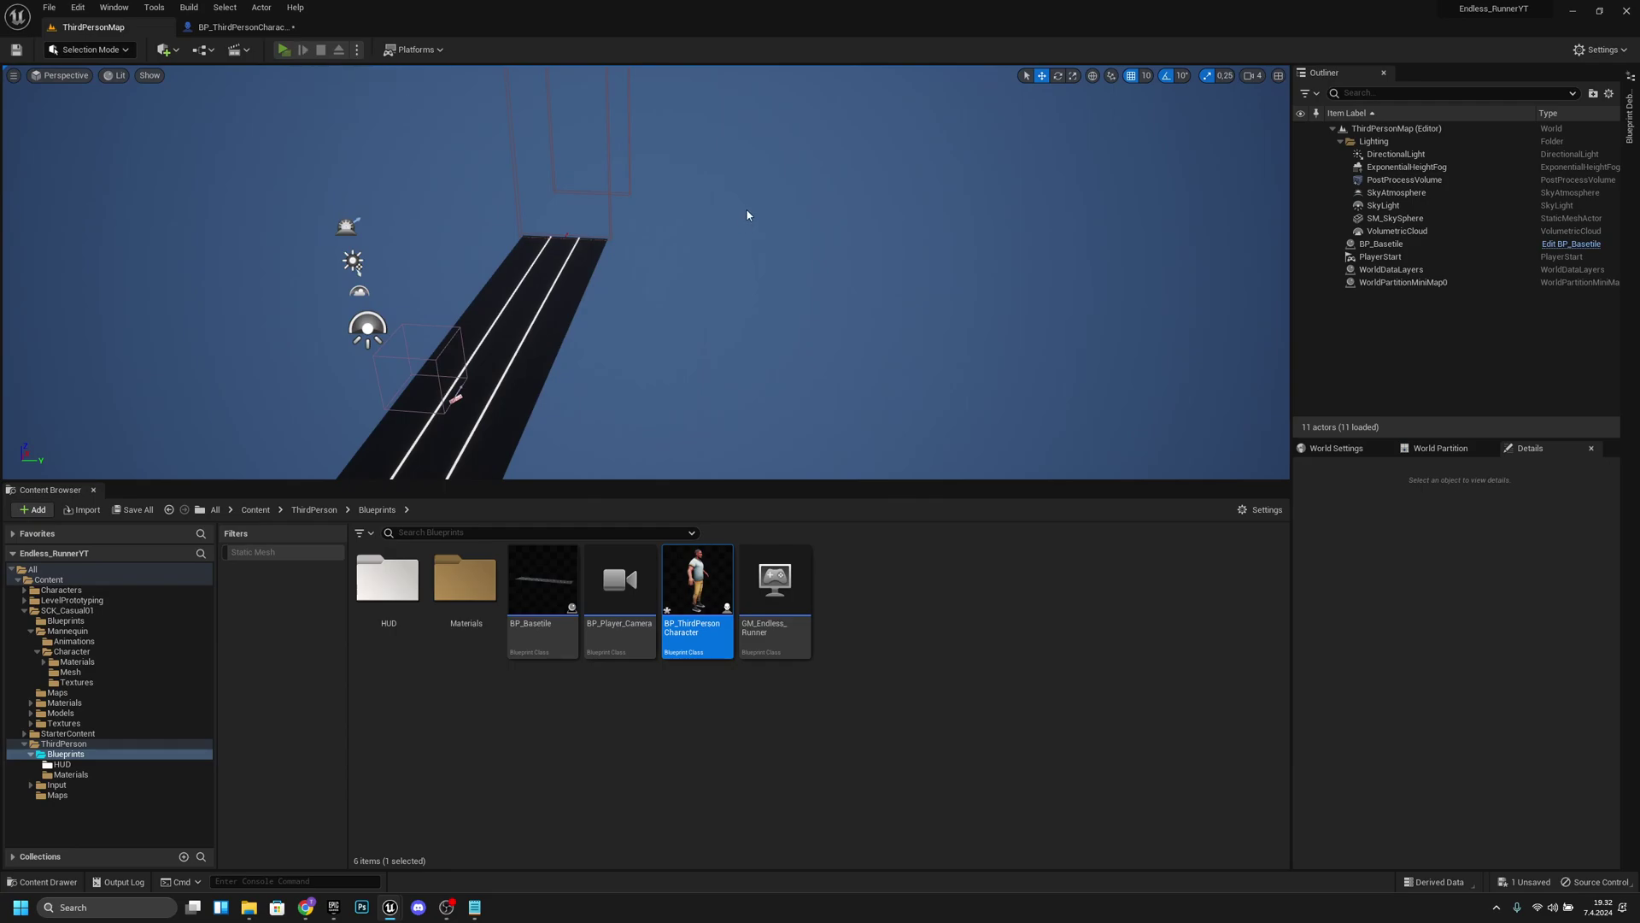
key("alt+p")
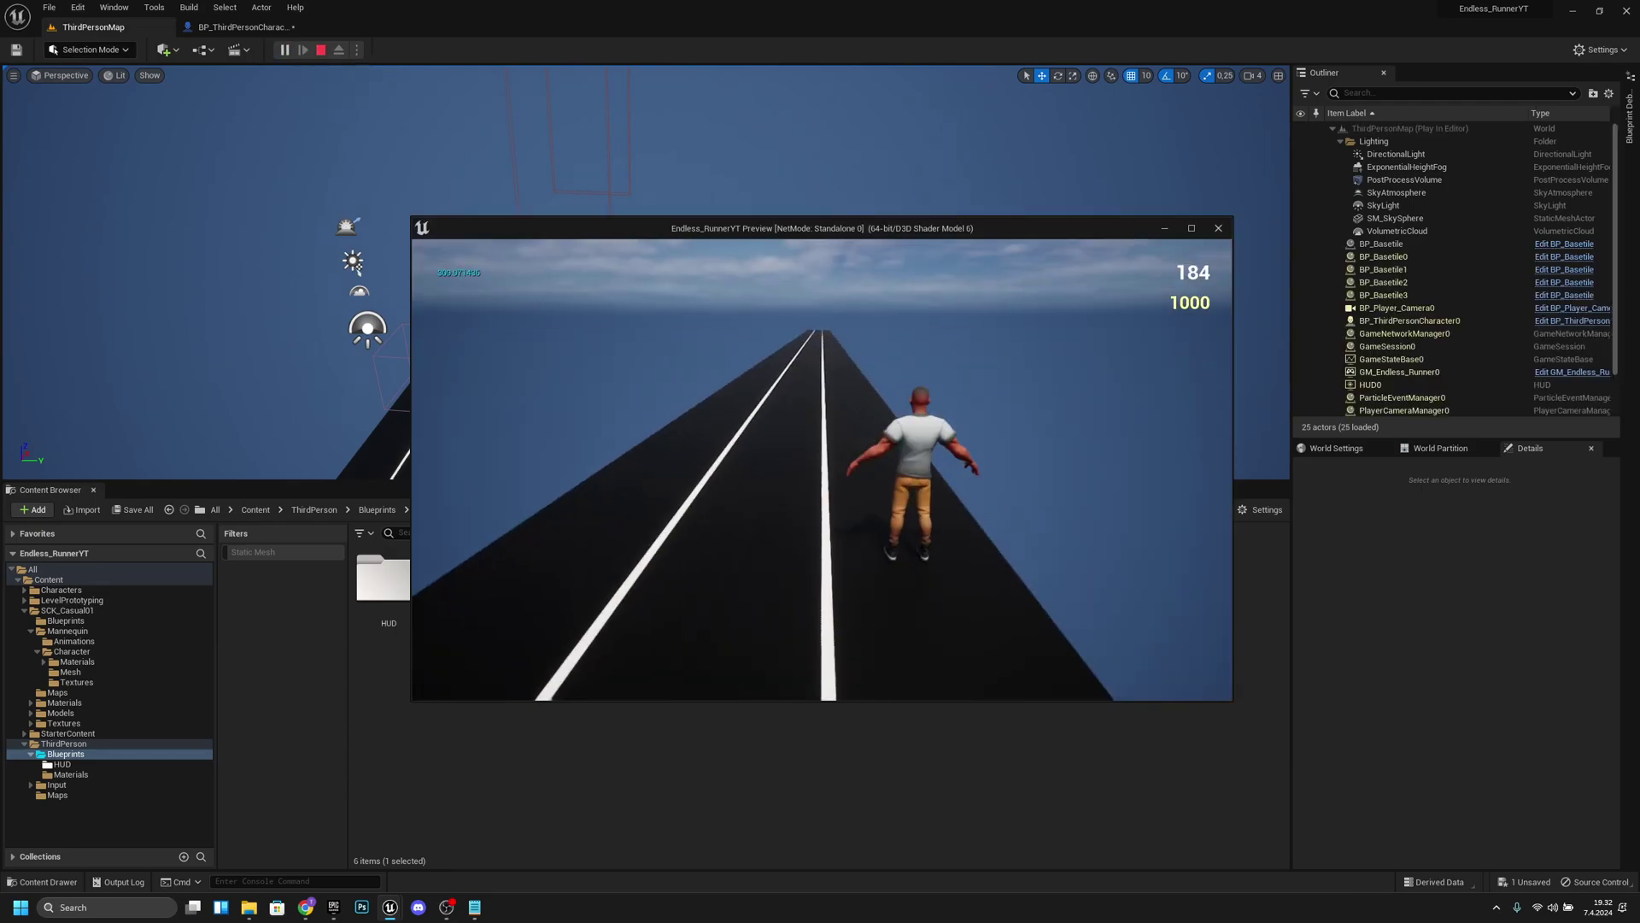
key("Escape")
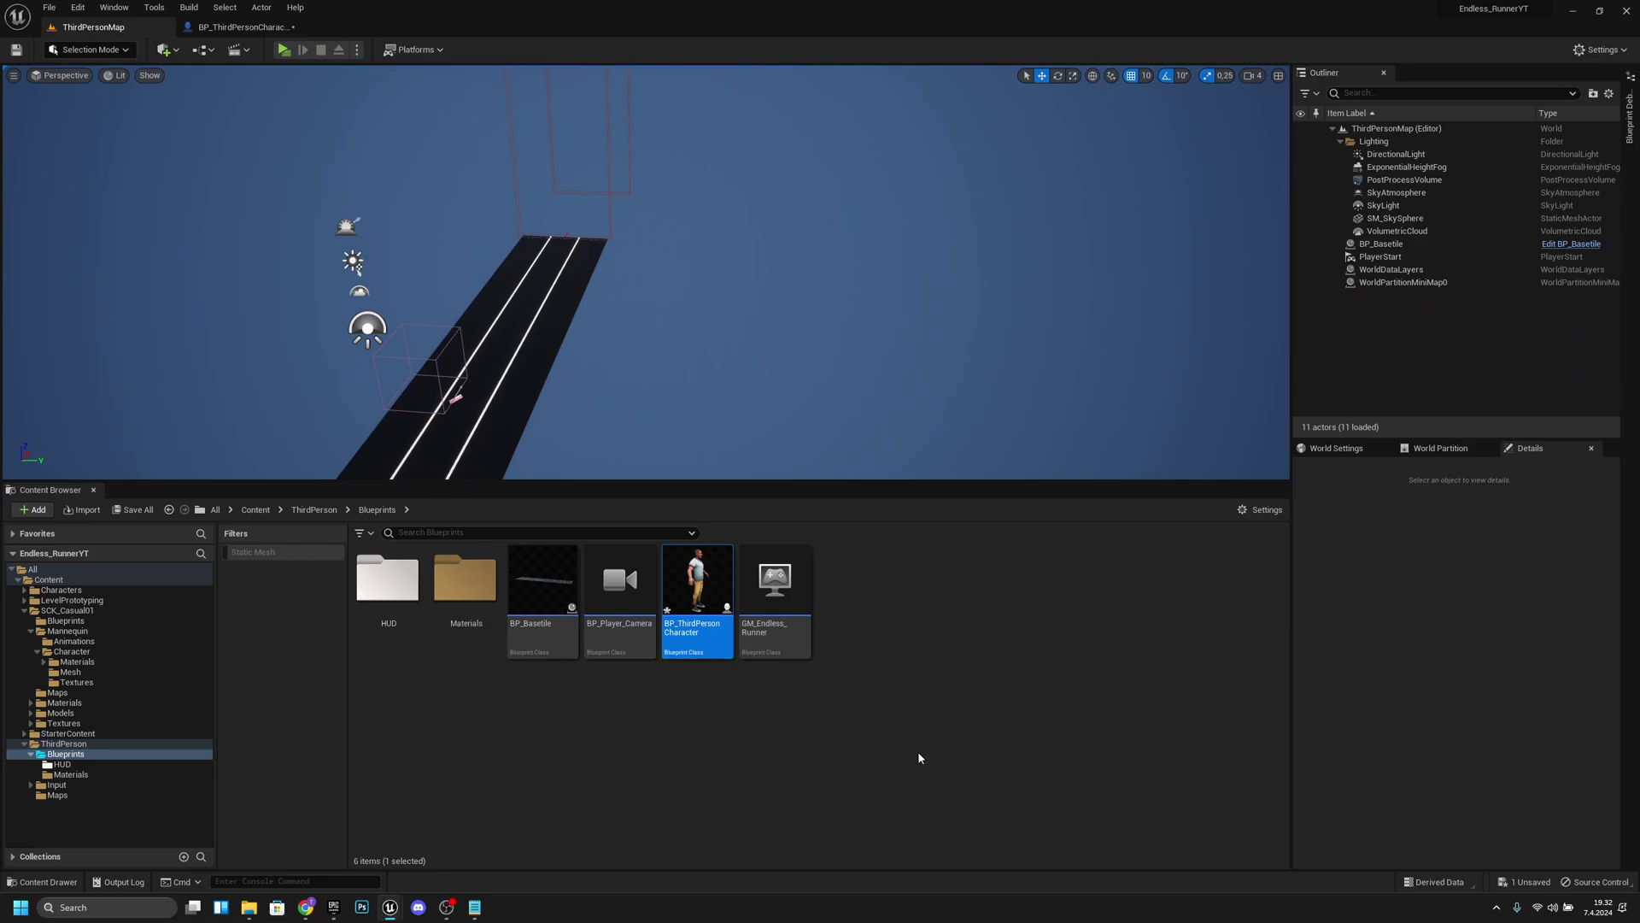
Start Duplicate and Retarget Animation Blueprint on ABP_Manny in Characters > Mannequins > Animations.
left_click(61, 590)
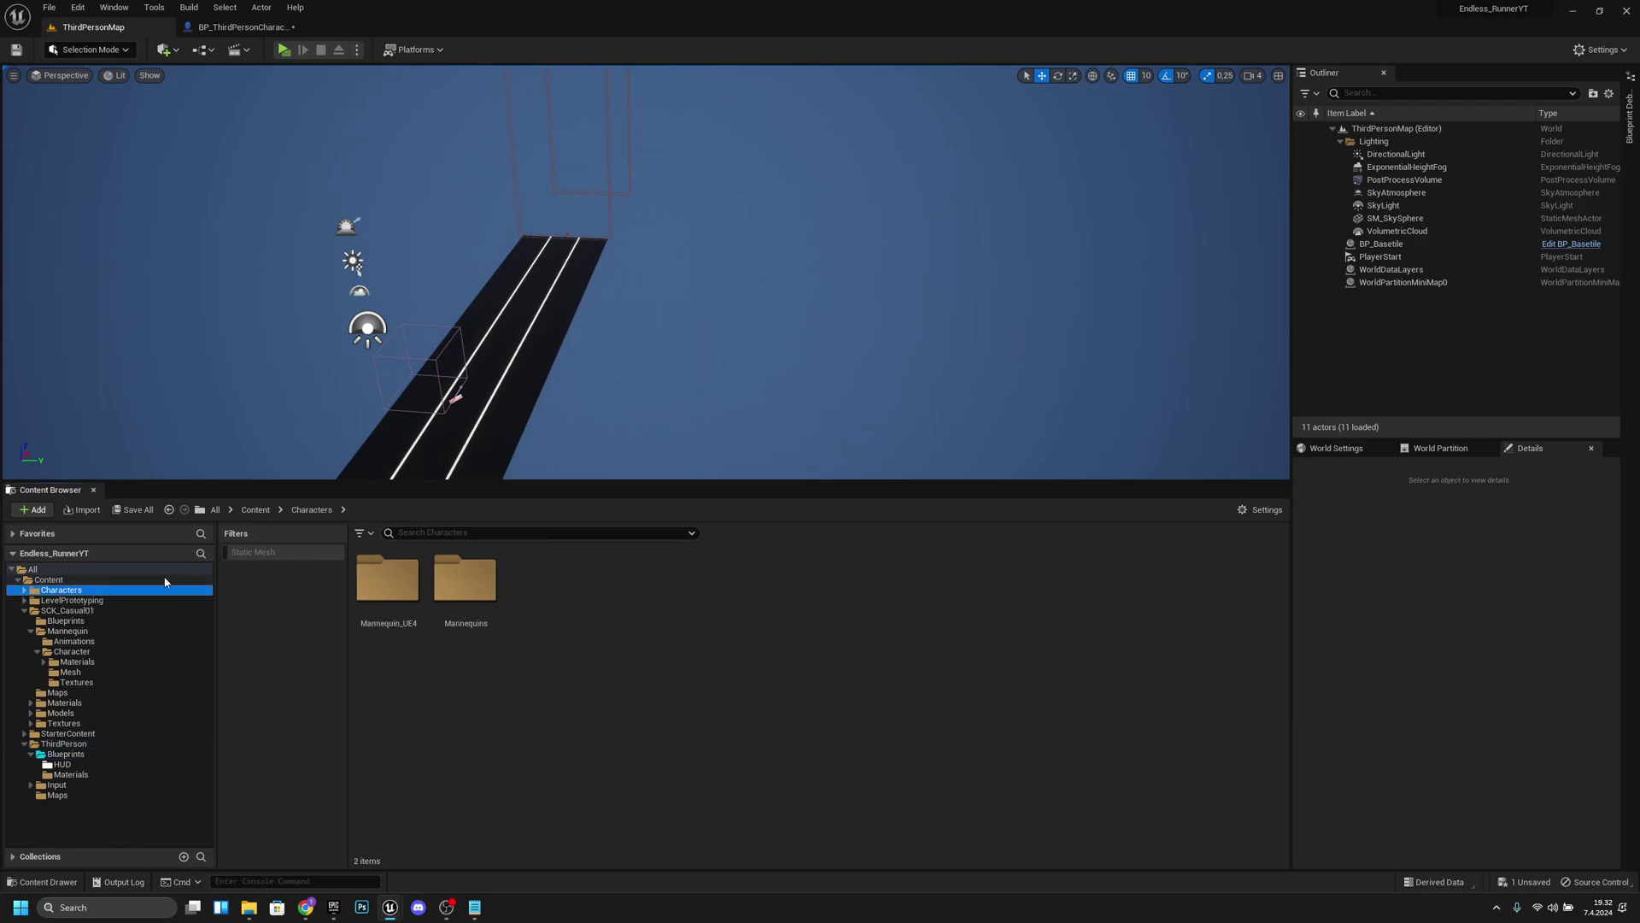
double_click(489, 607)
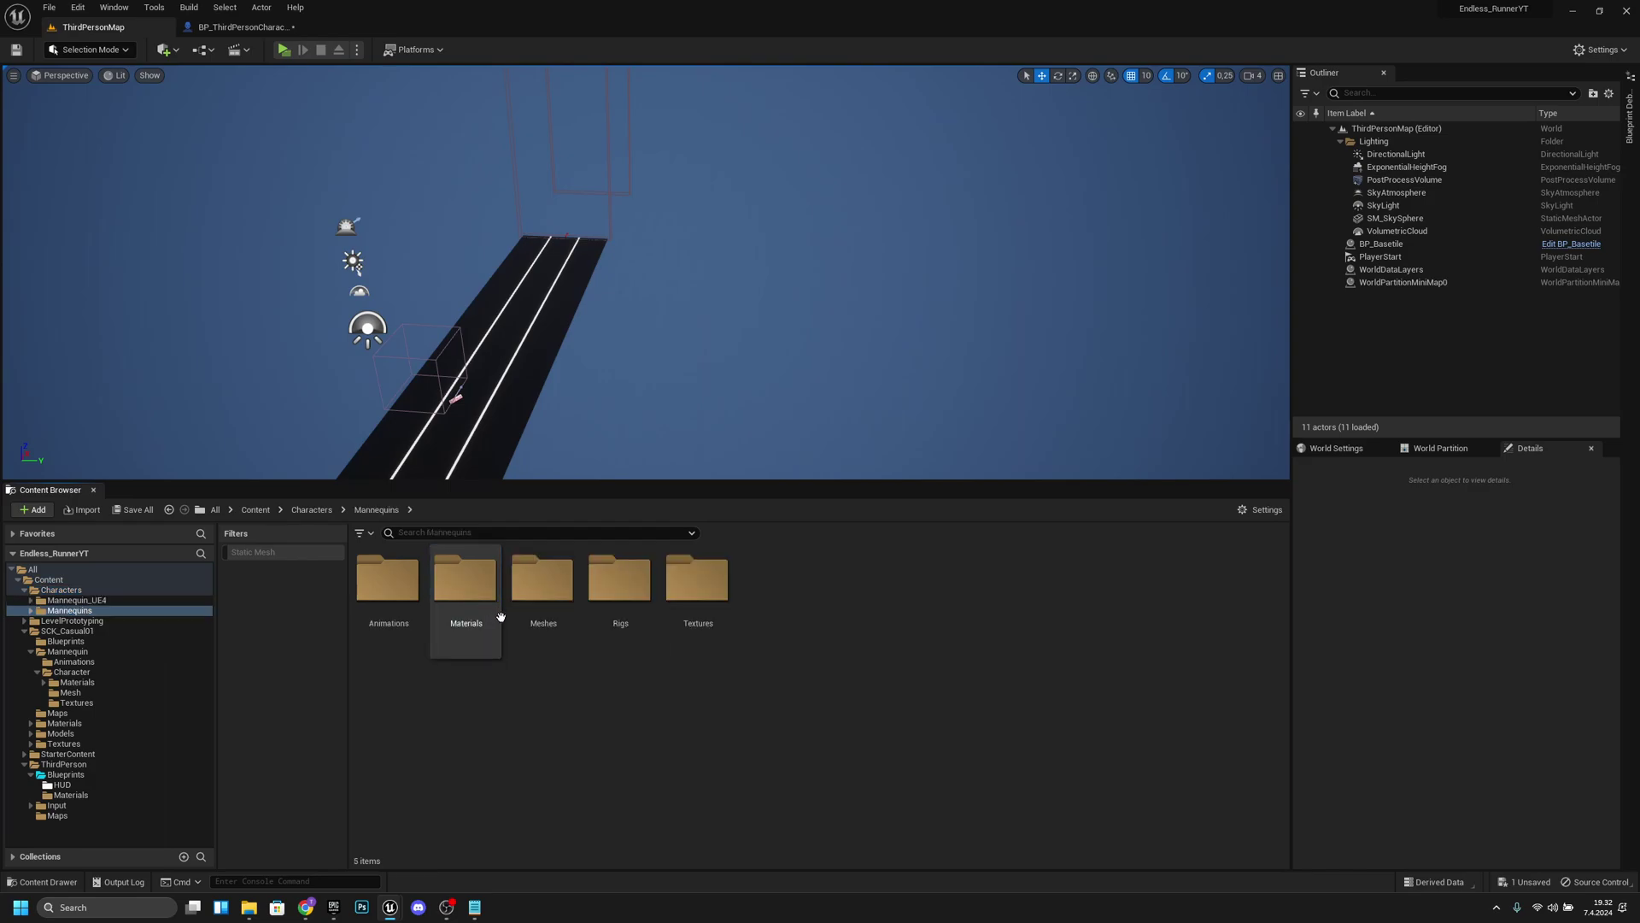
double_click(414, 603)
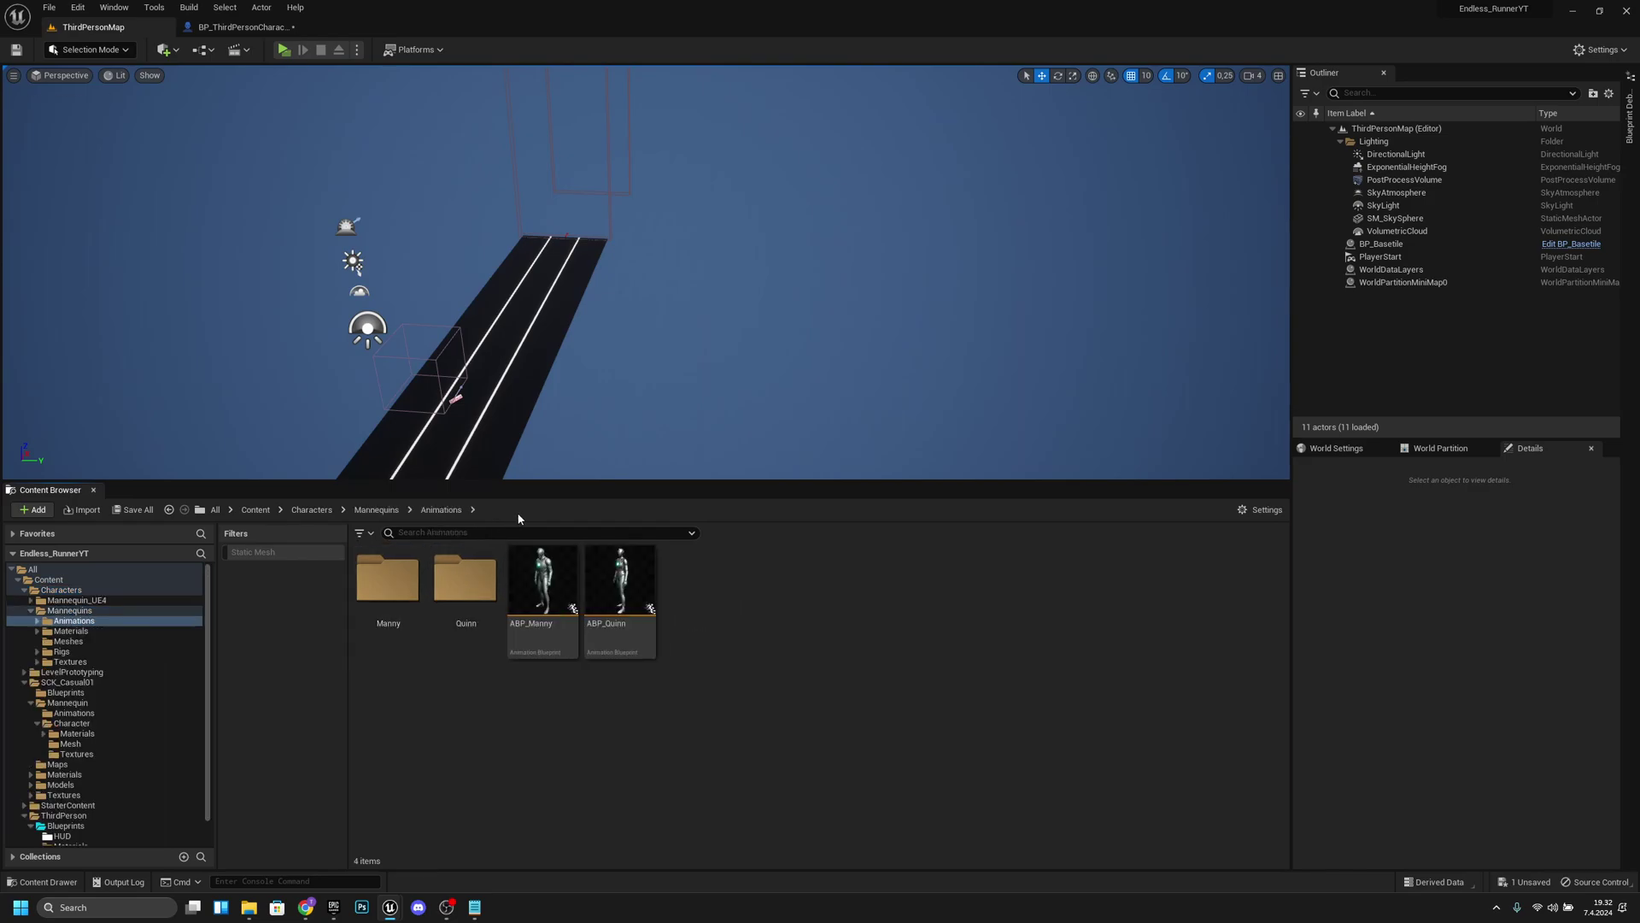
right_click(556, 584)
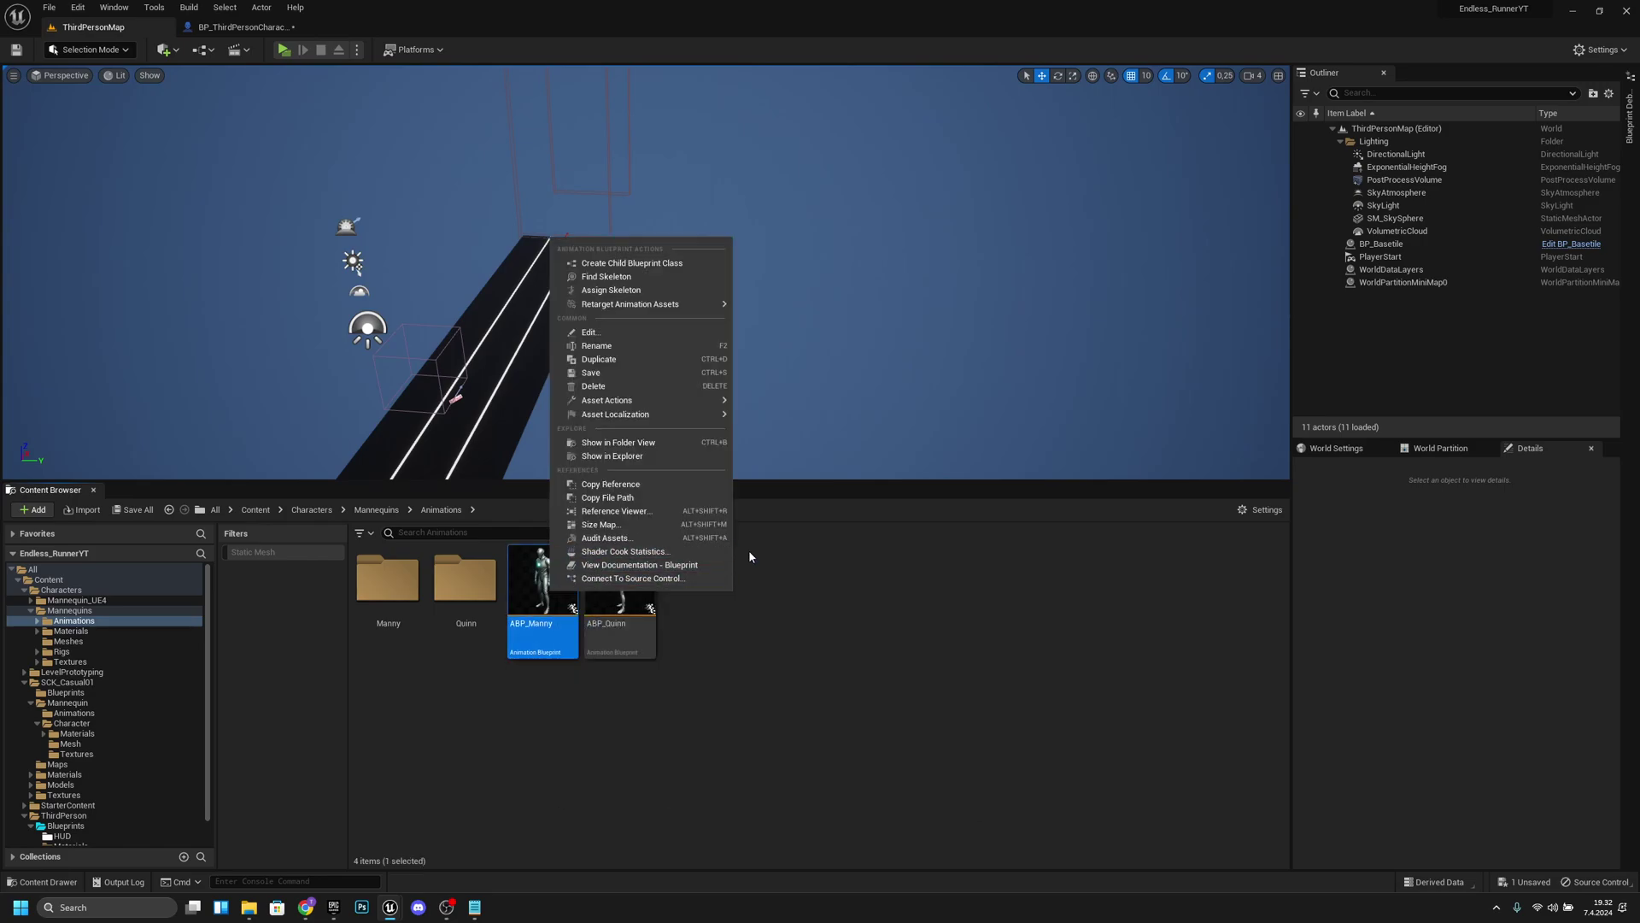
mouse_move(669, 305)
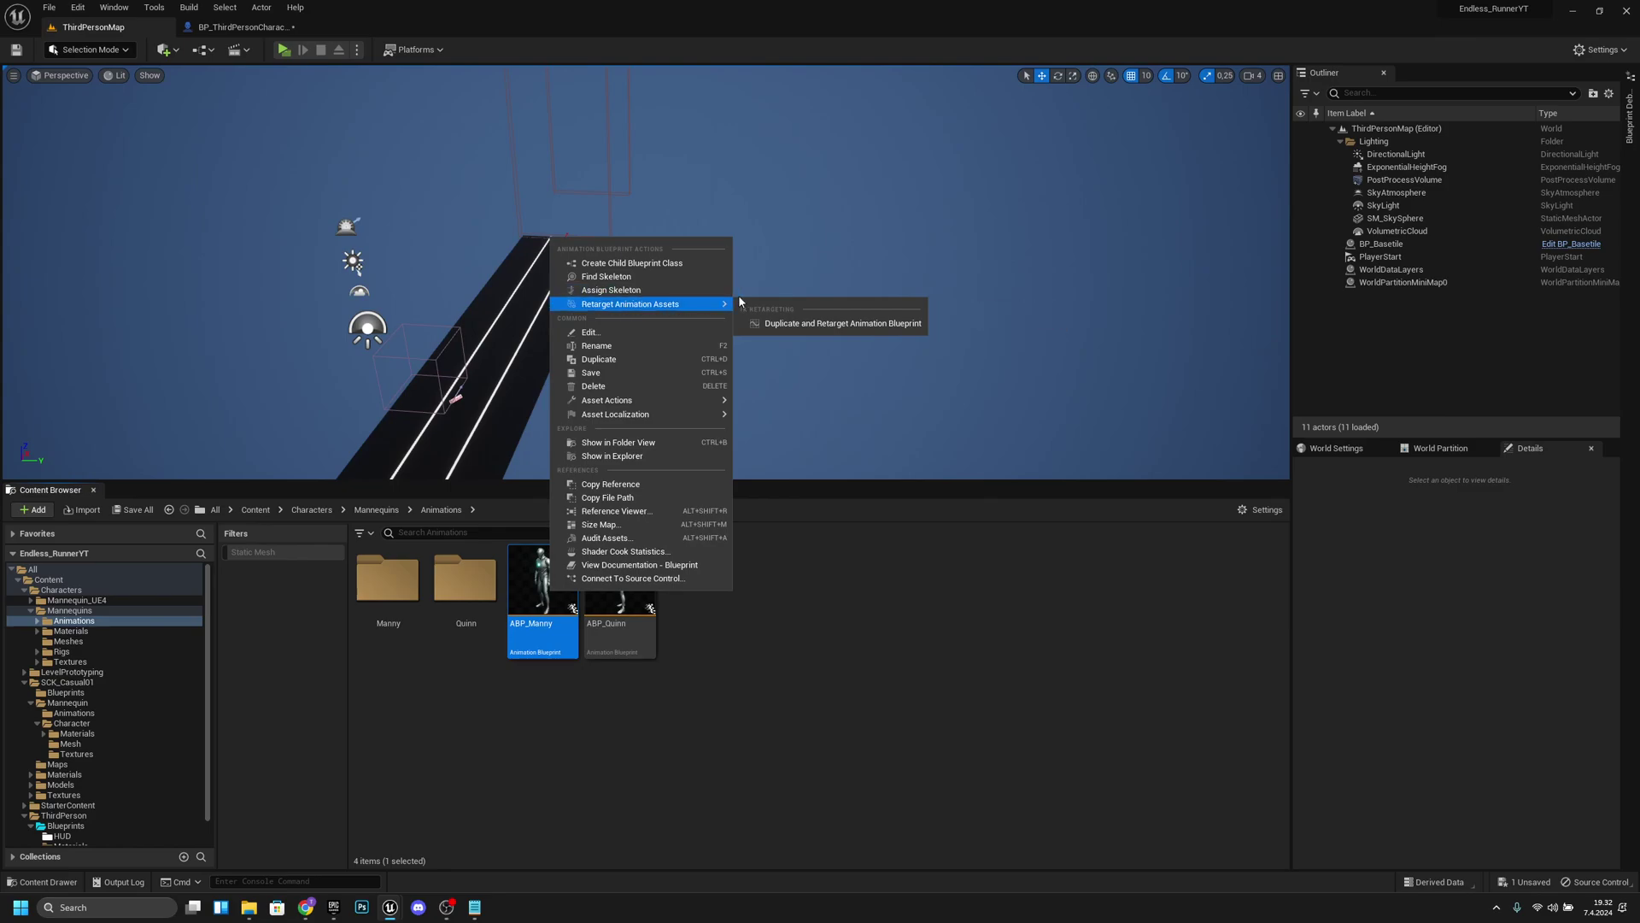
left_click(803, 325)
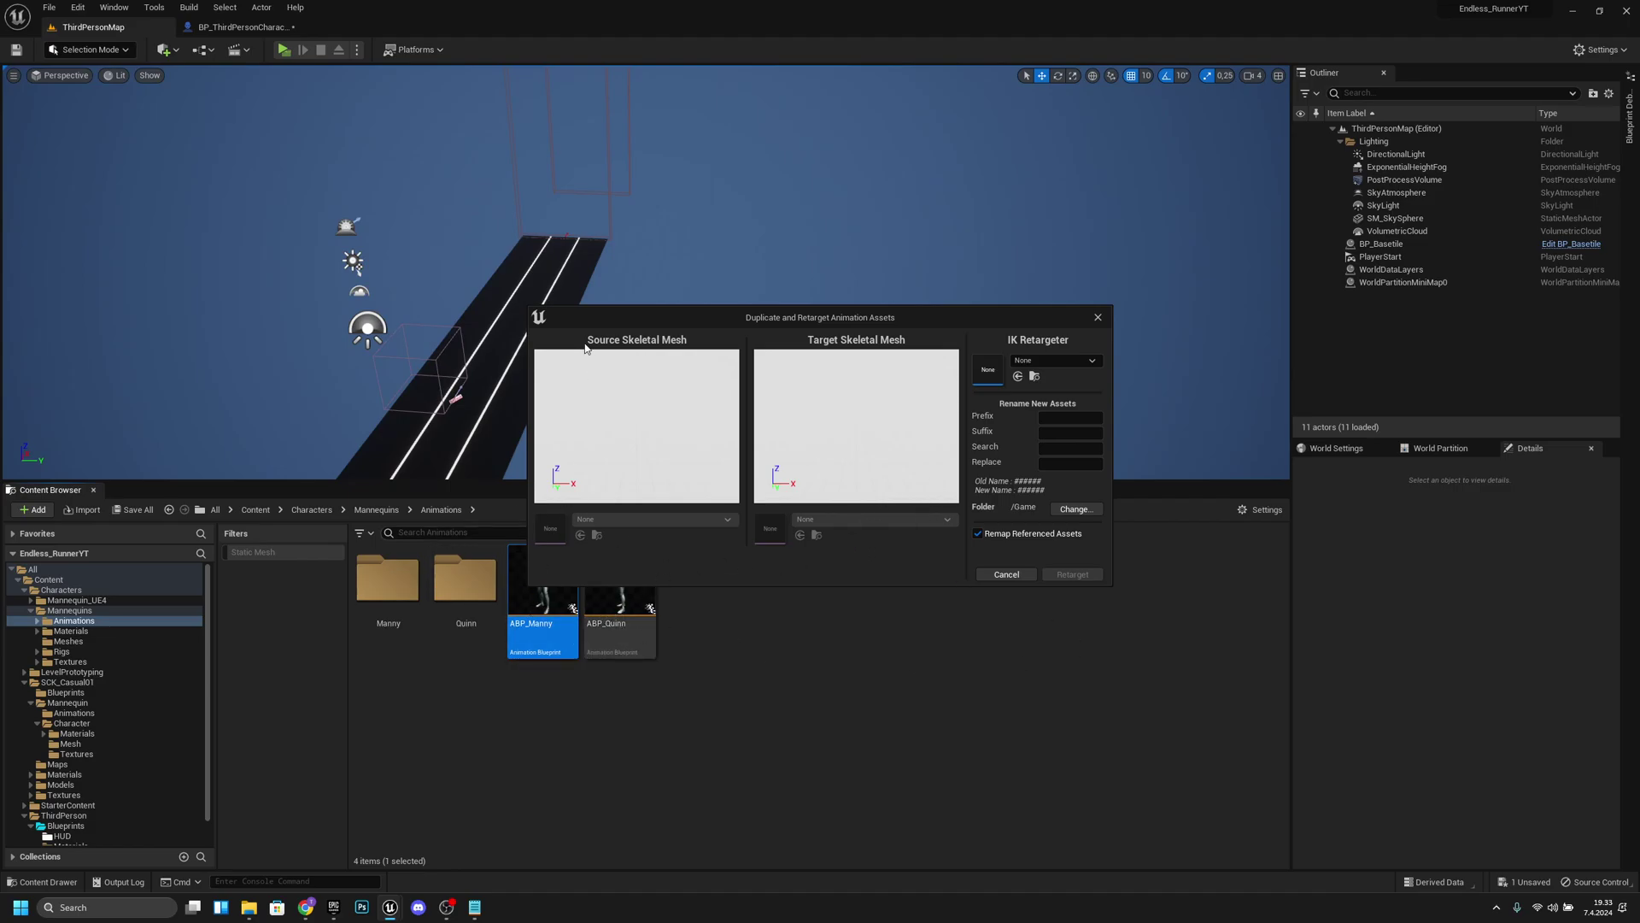
Choose MESH_PC_01 as the target skeletal mesh for the retarget.
left_click(1072, 362)
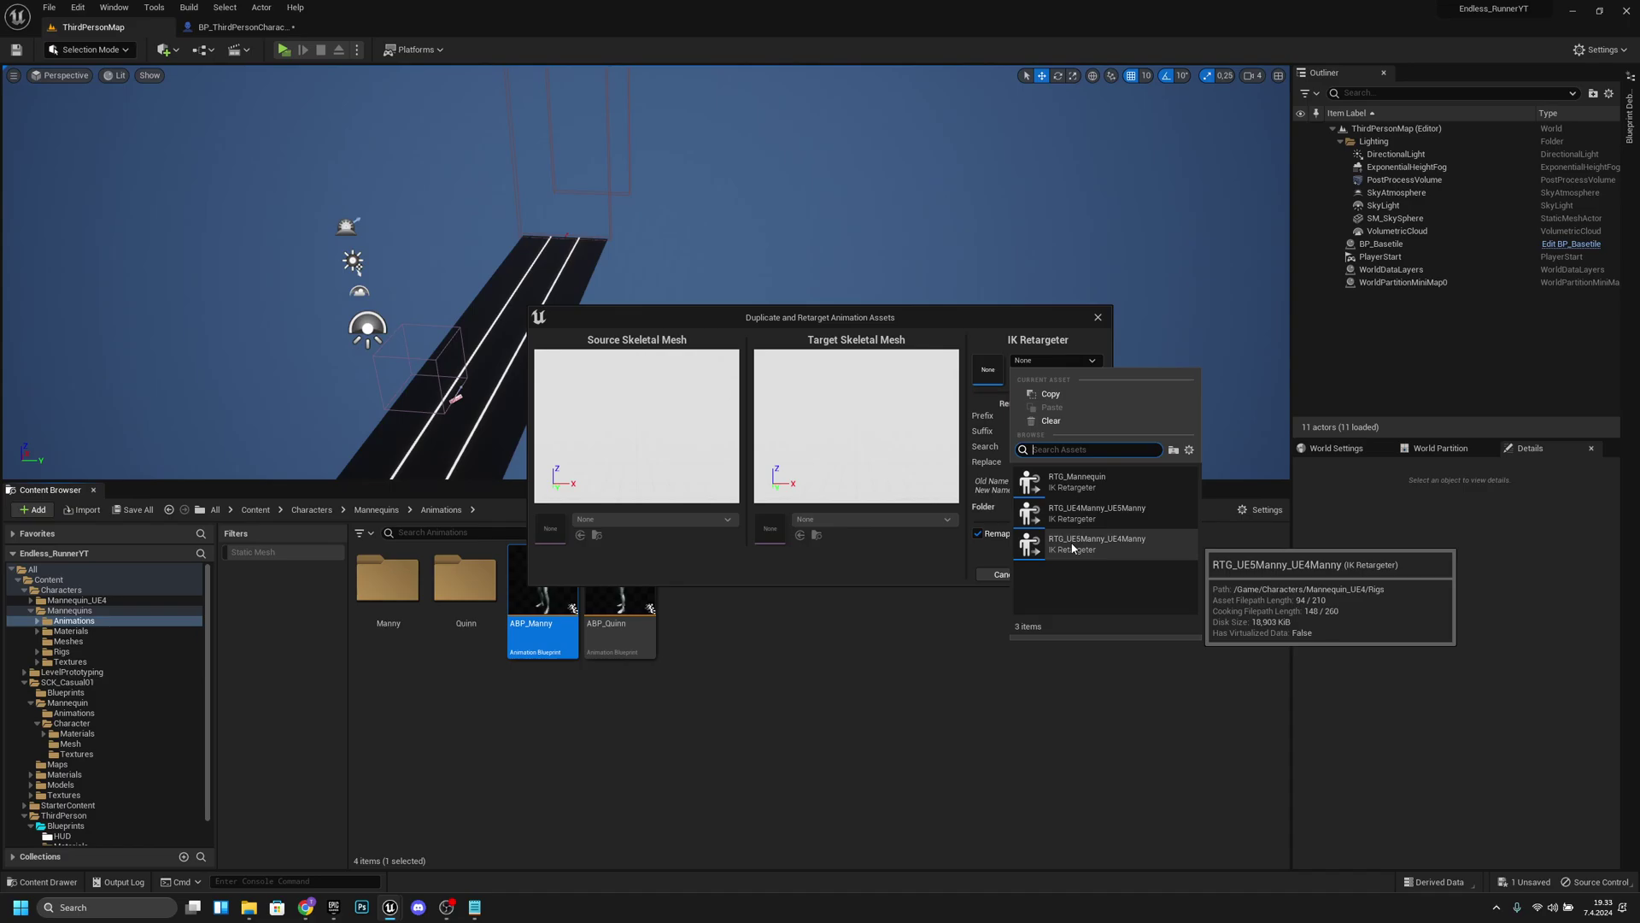
left_click(1115, 545)
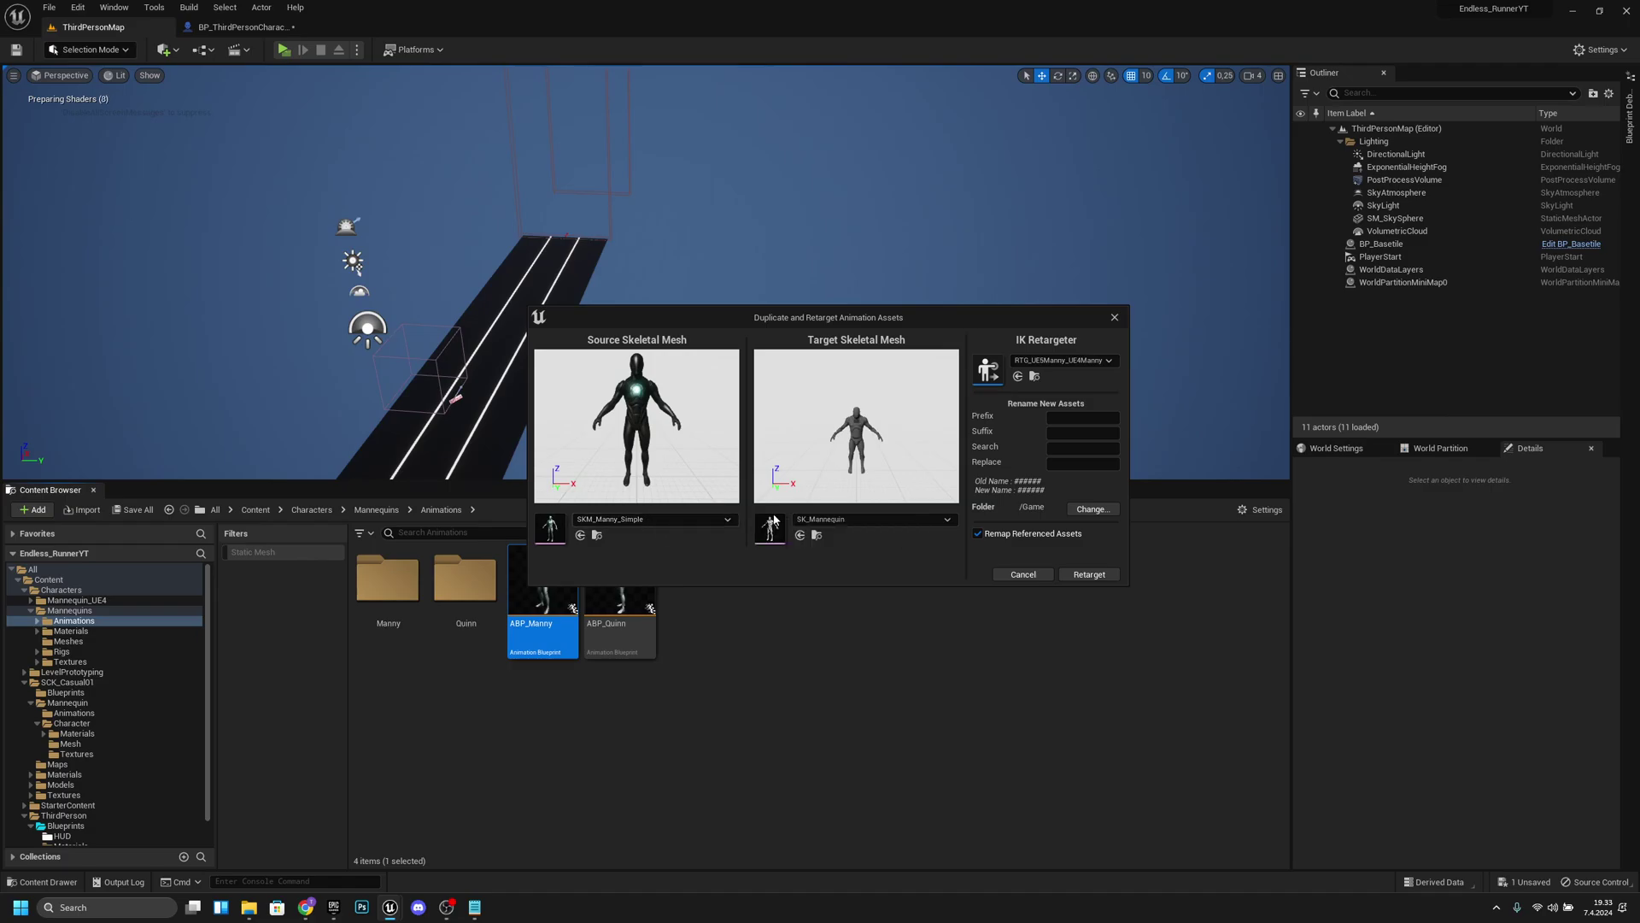
left_click(926, 520)
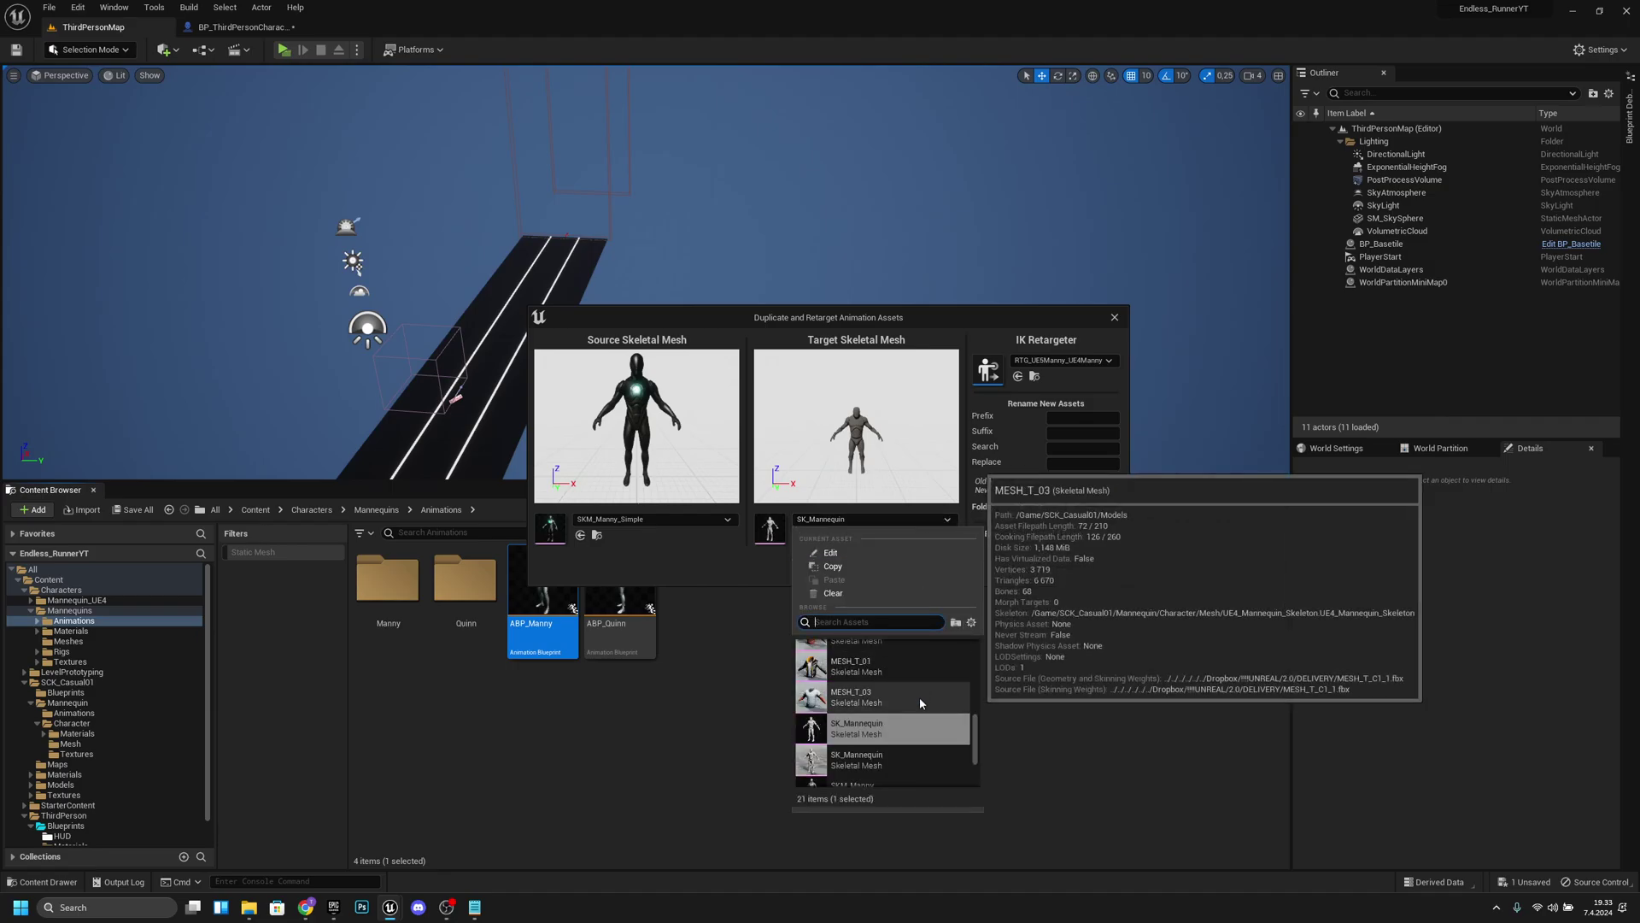
scroll(921, 702, "up", 5)
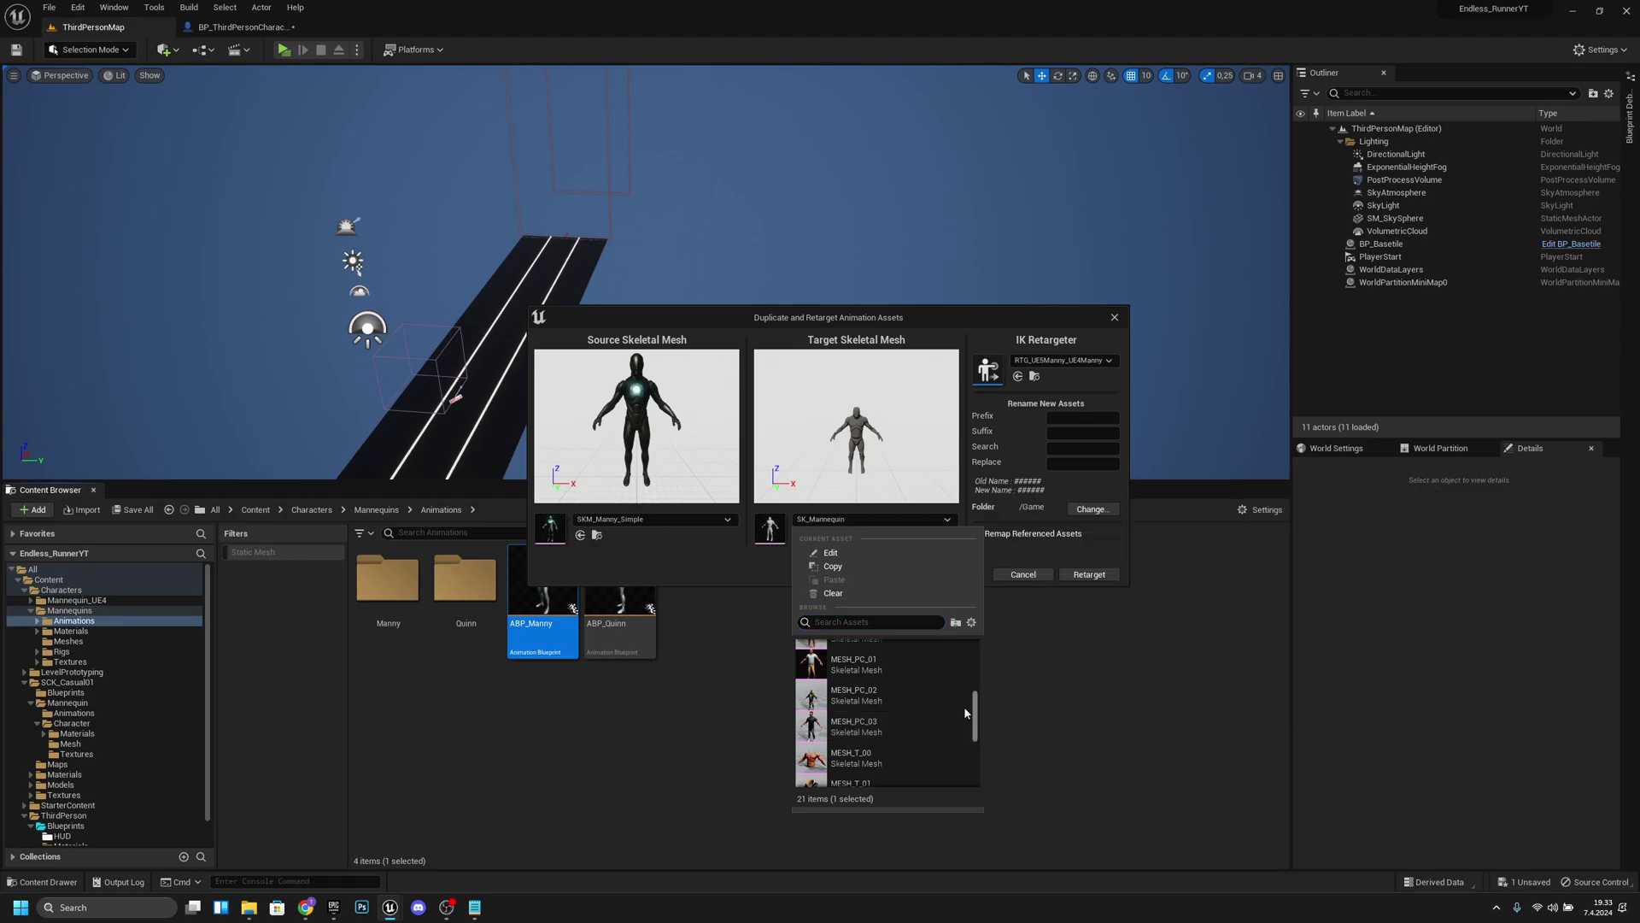
scroll(912, 714, "up", 1)
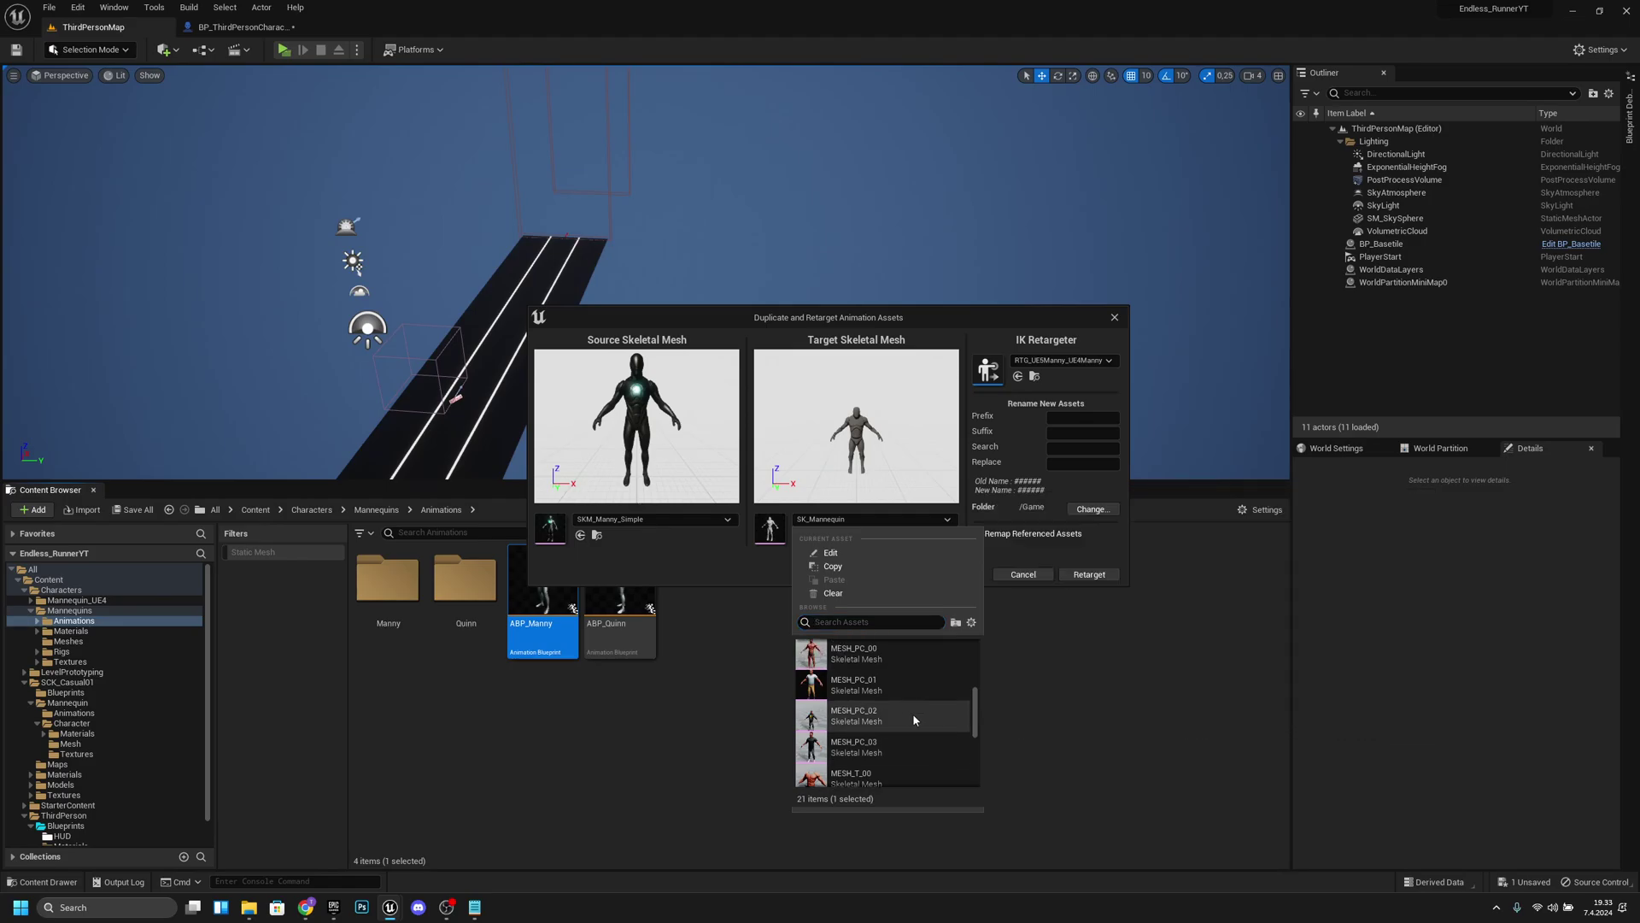
left_click(873, 688)
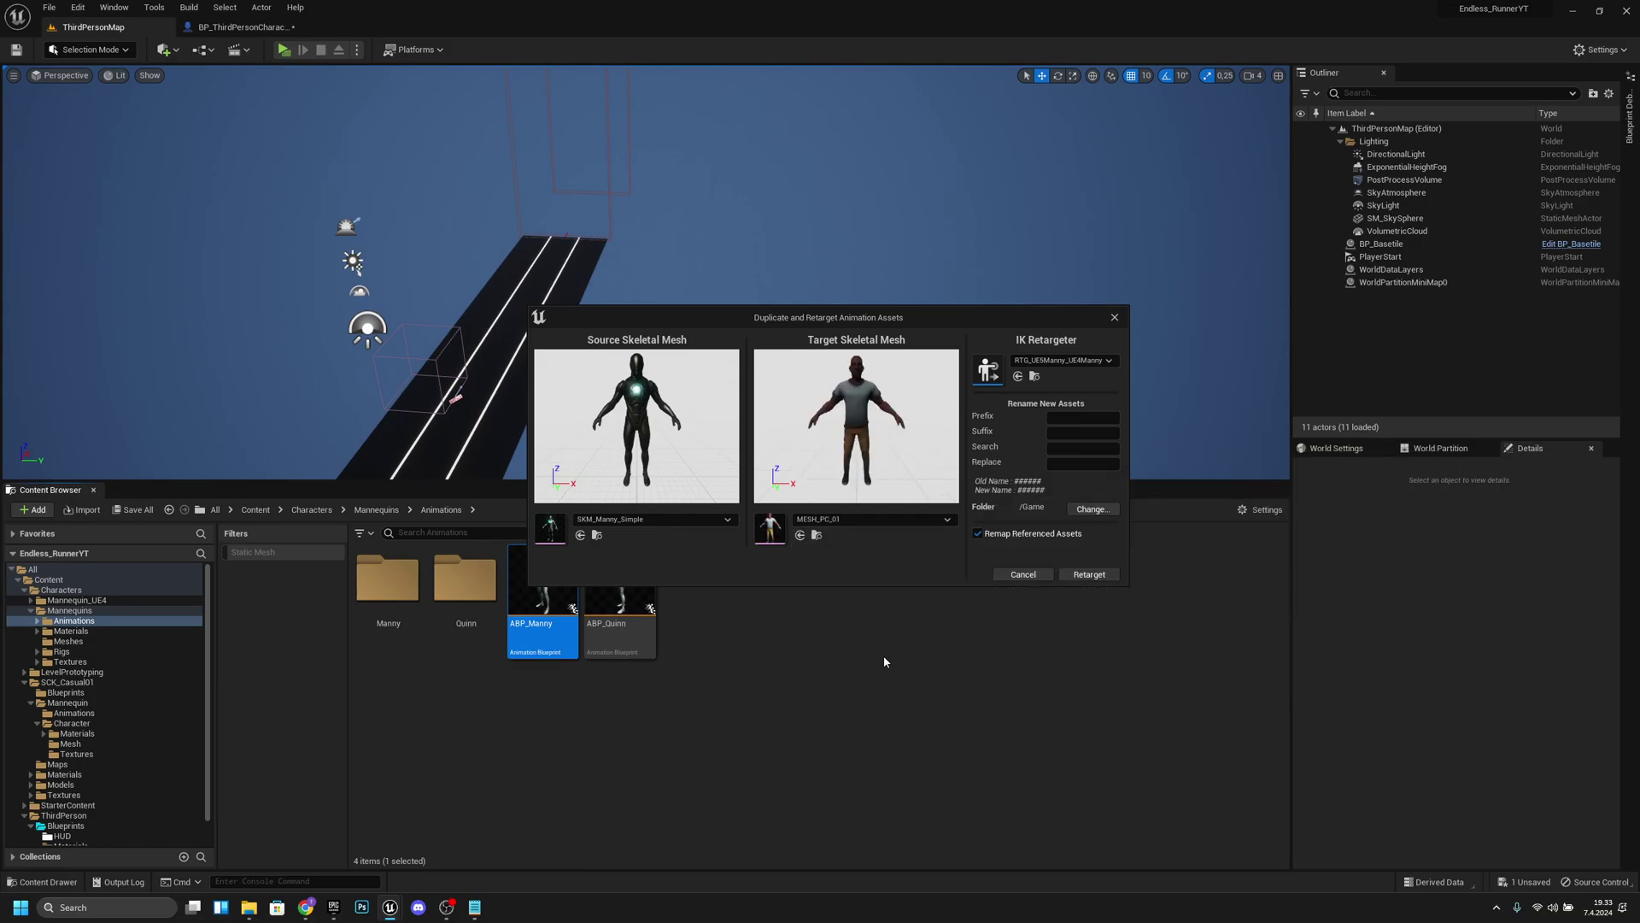
Create a new Animations folder under ThirdPerson/Blueprints and set it as the destination folder.
left_click(1091, 510)
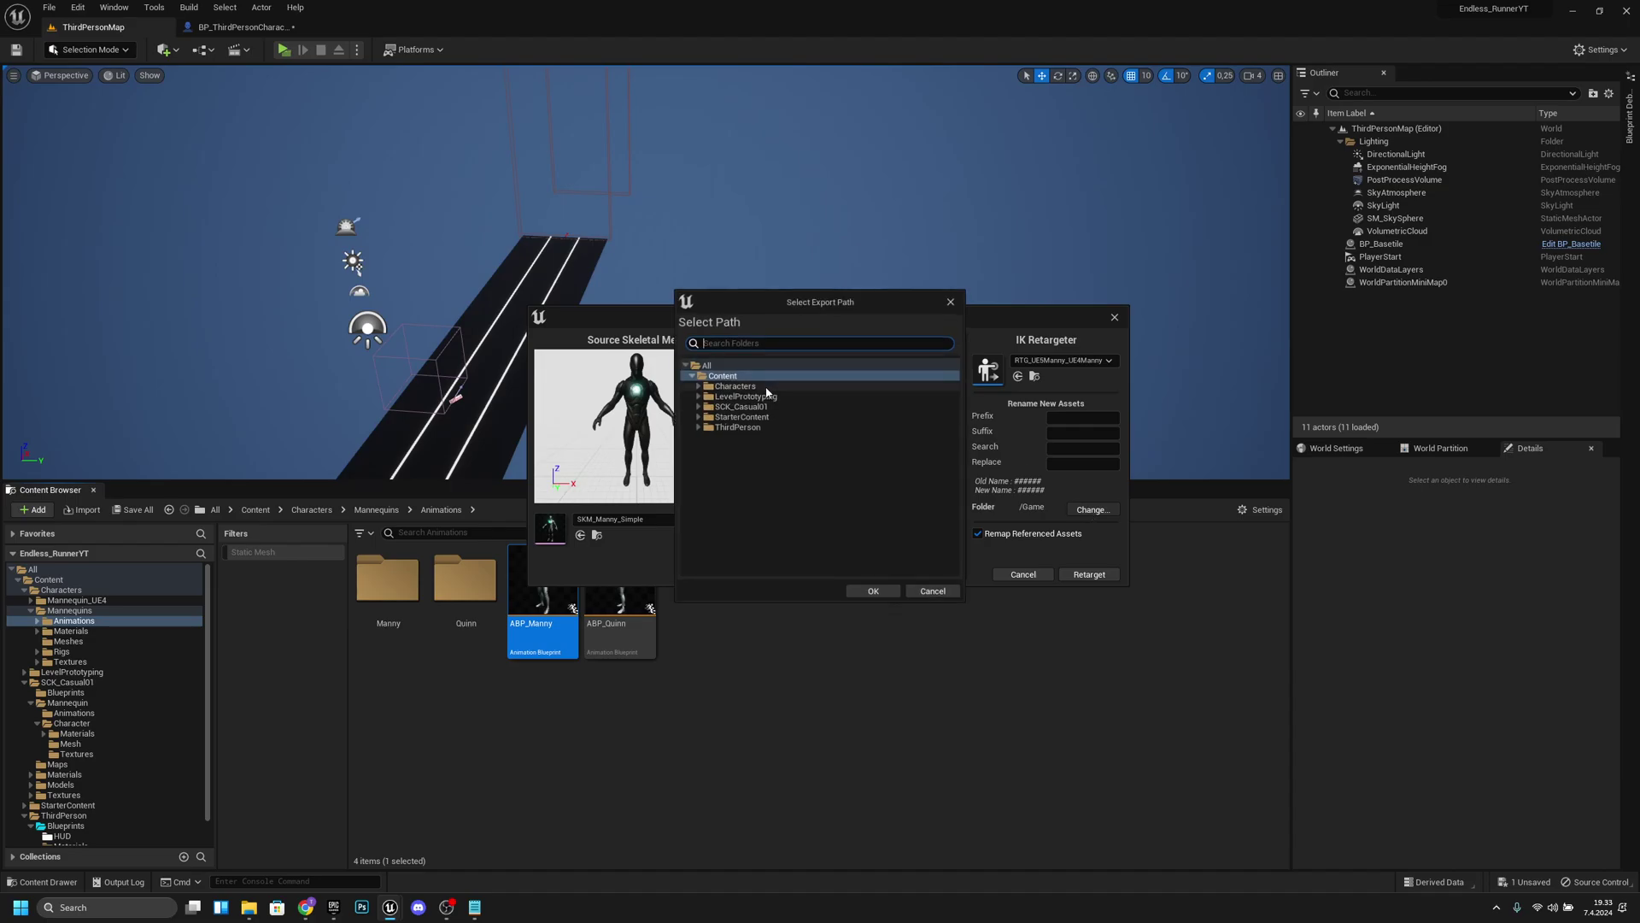
left_click(758, 428)
double_click(755, 439)
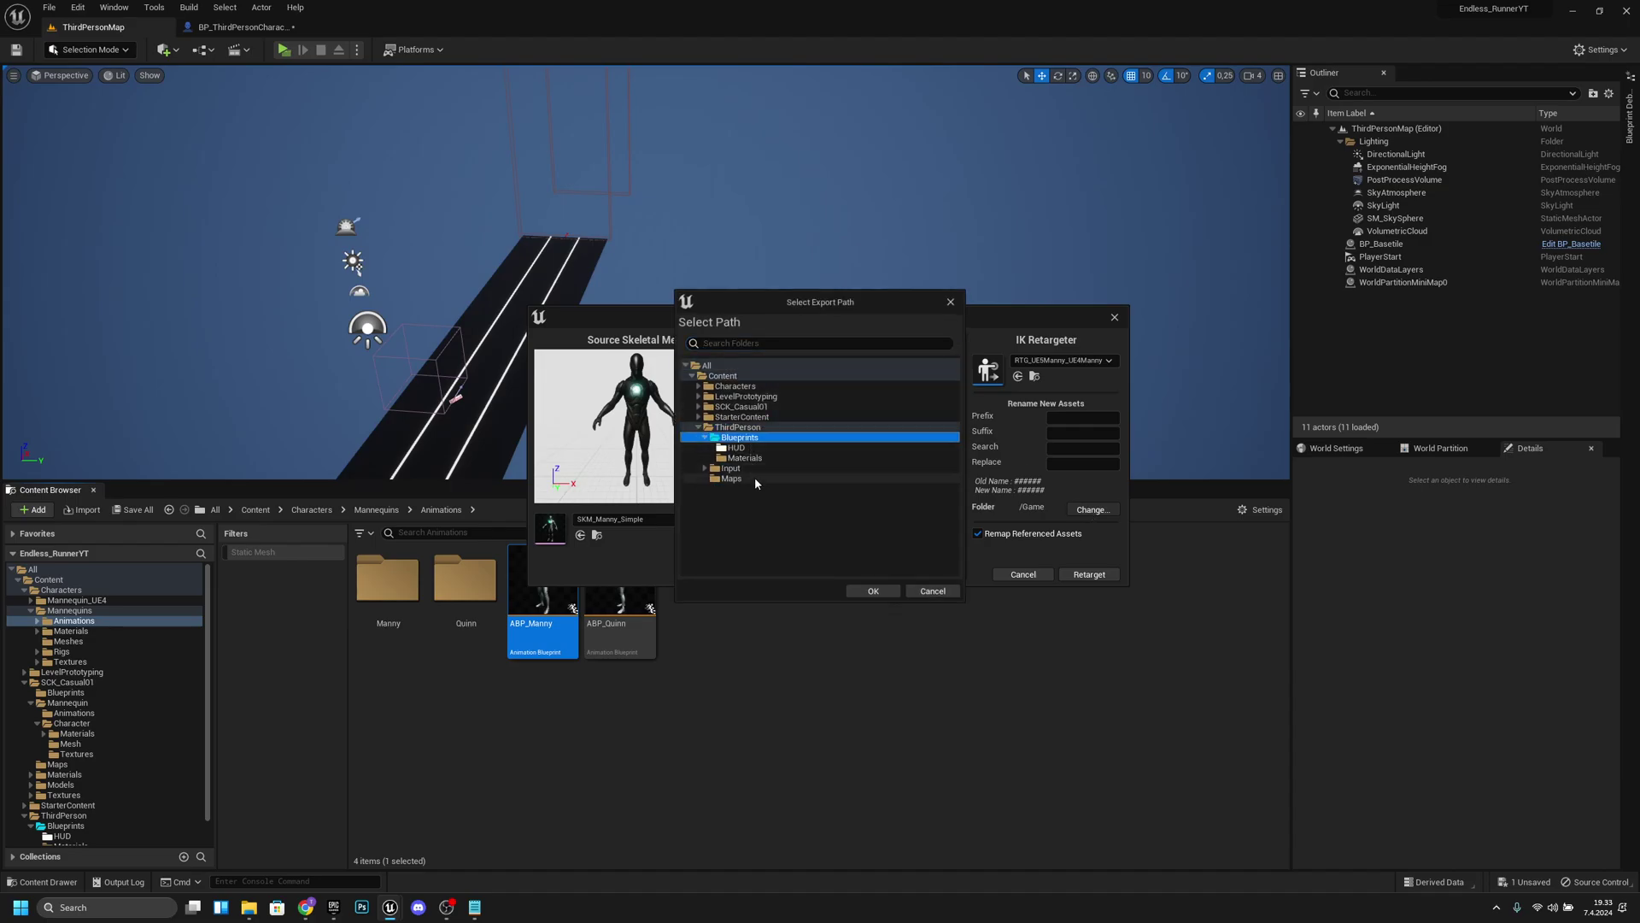
right_click(755, 443)
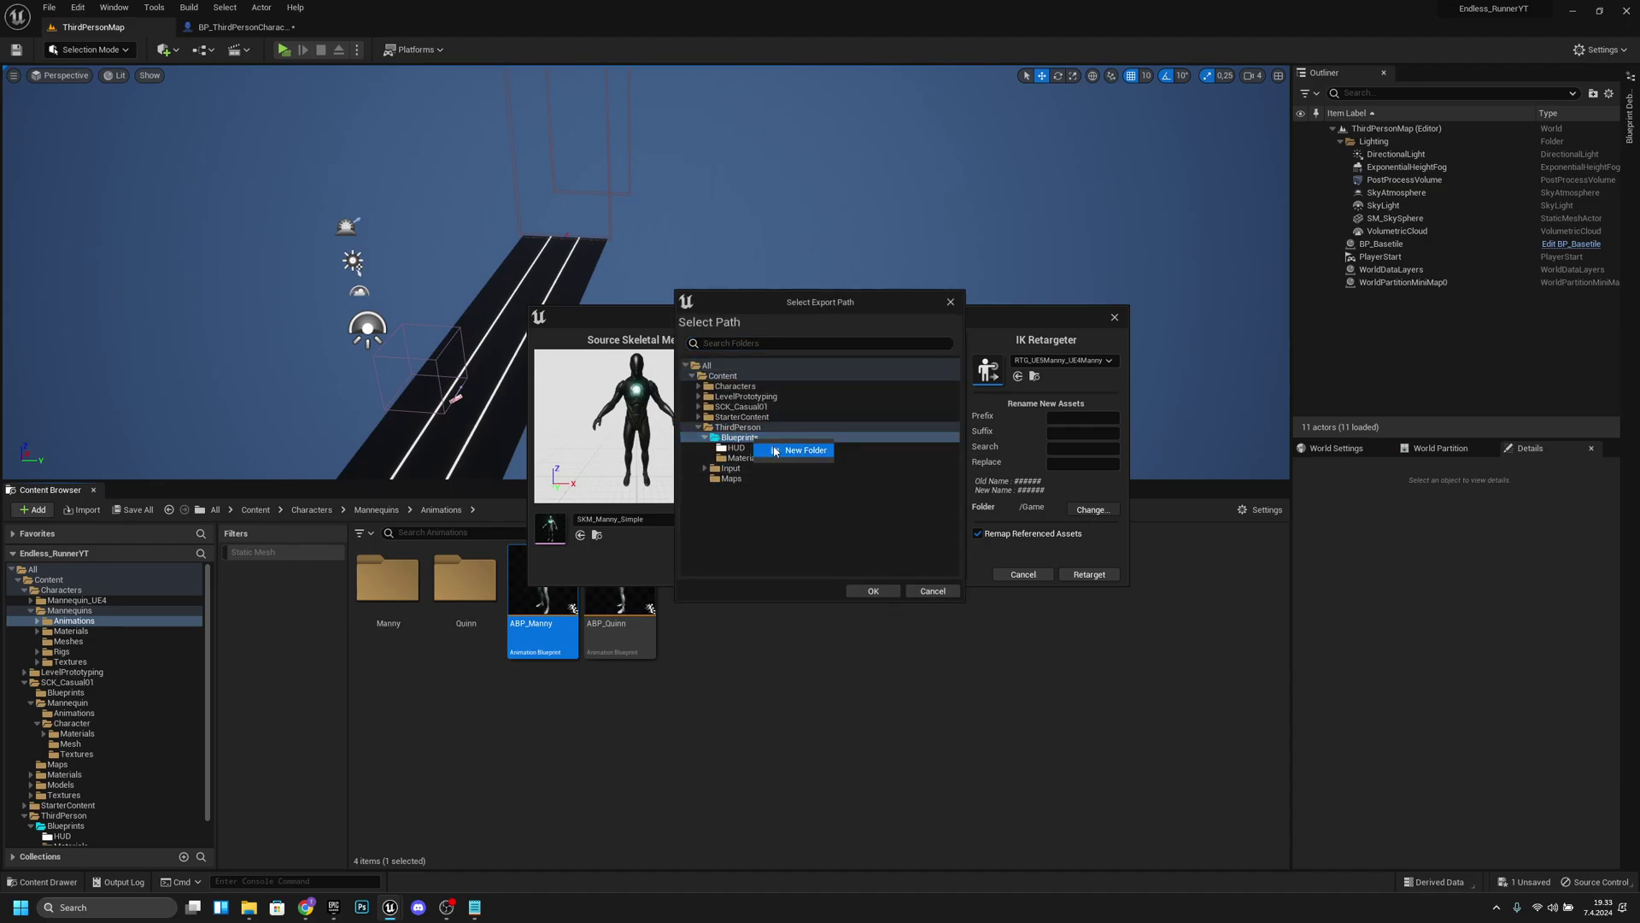
left_click(776, 451)
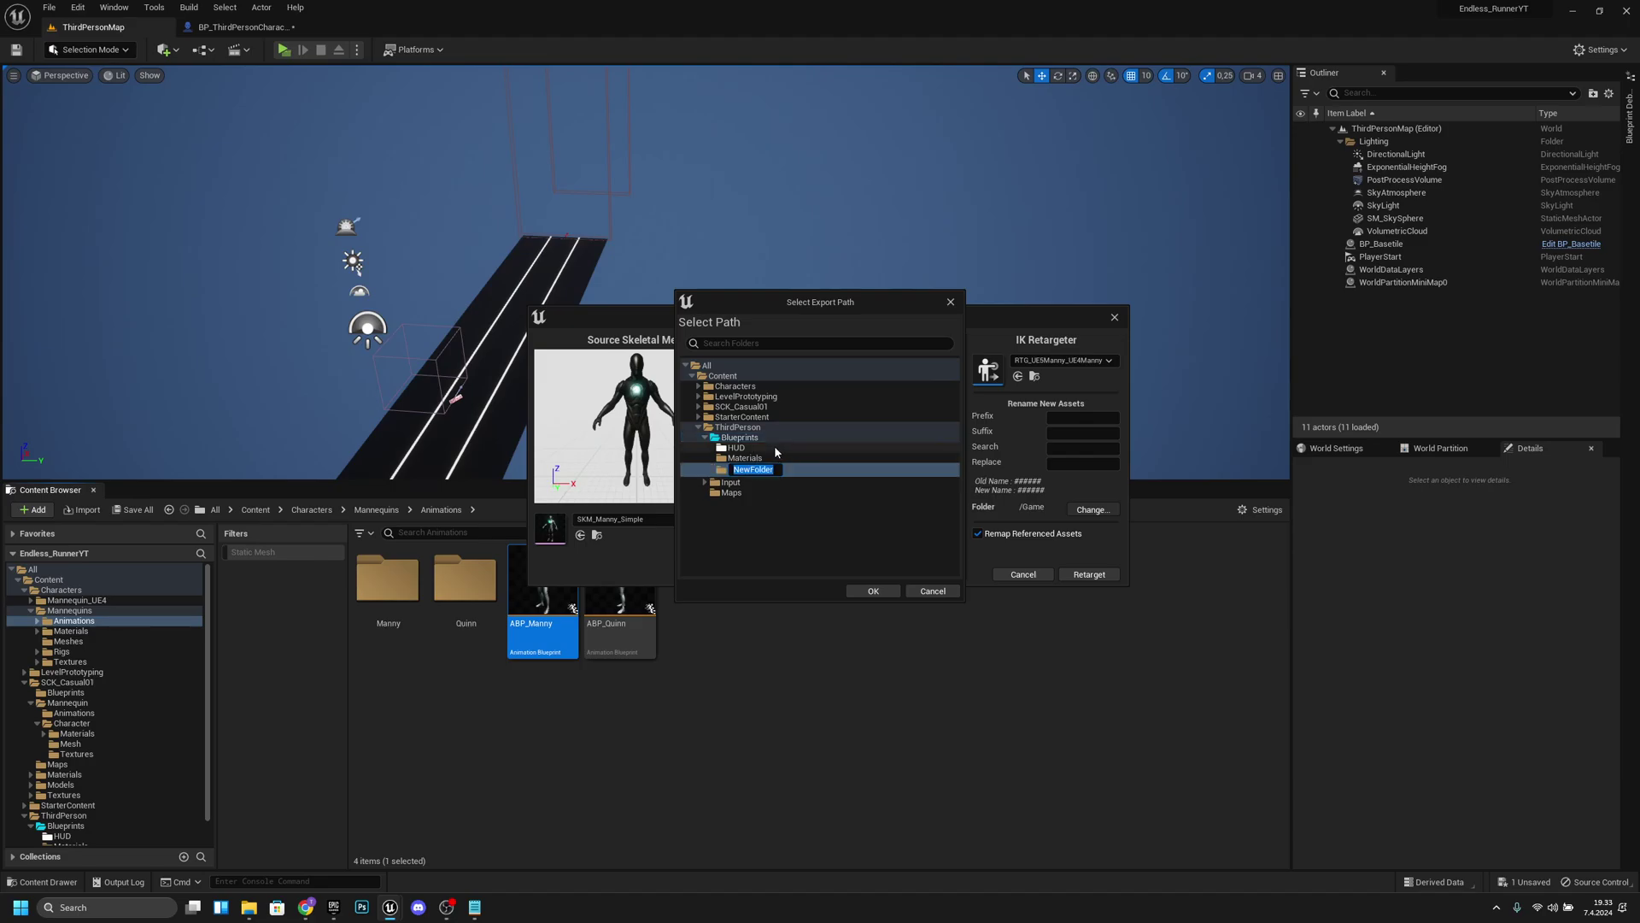
type("Animations")
key("Return")
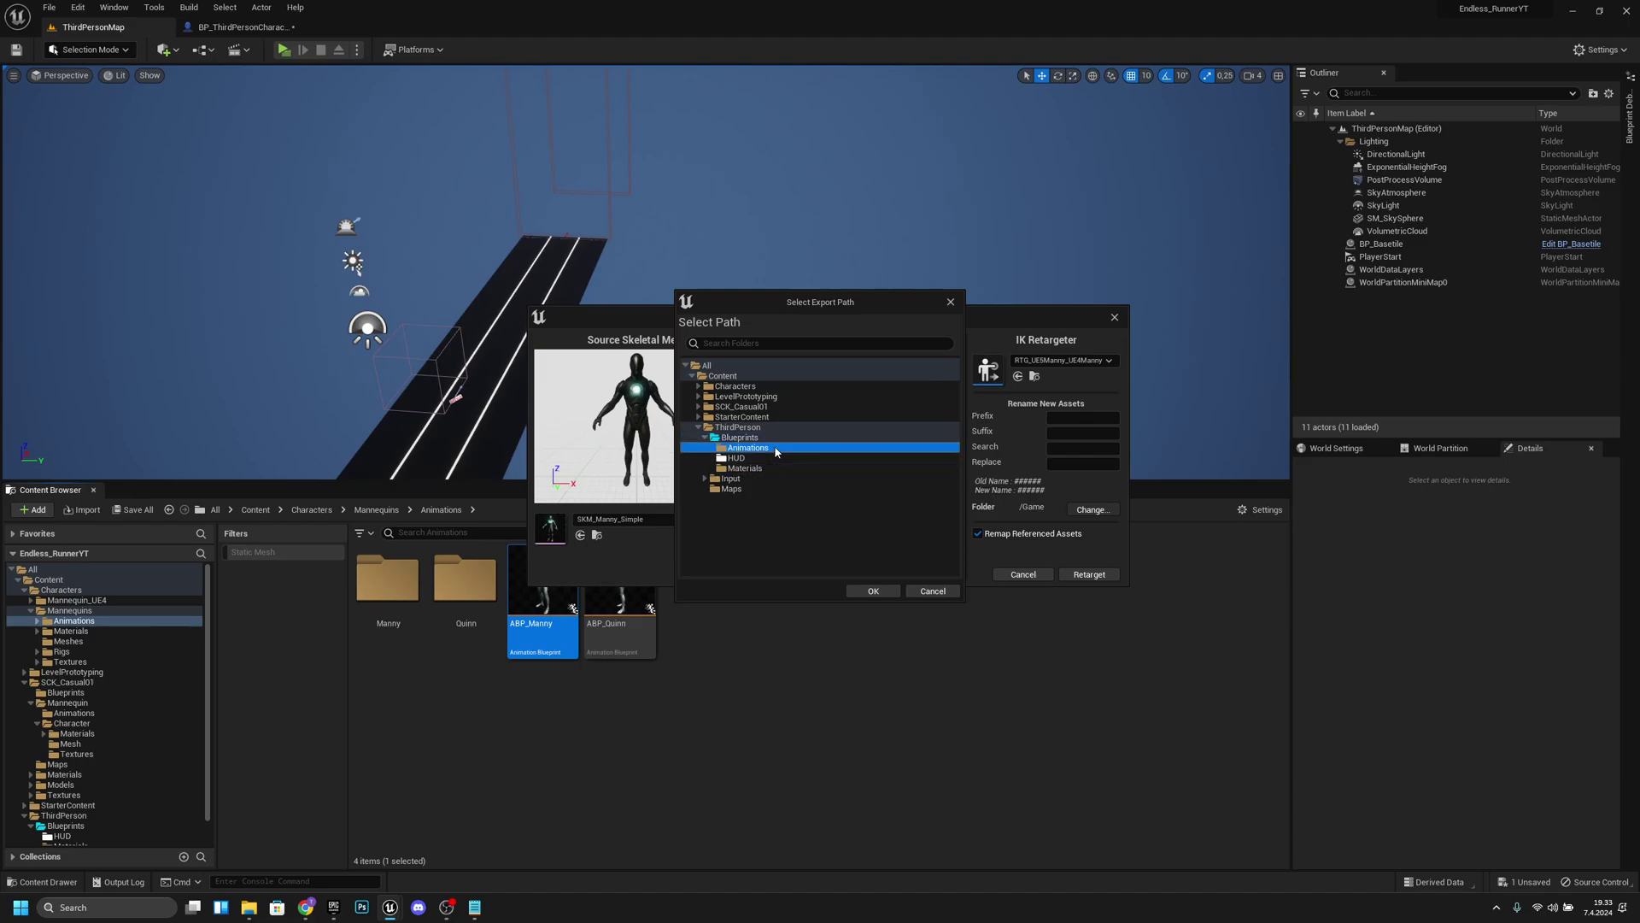
left_click(873, 592)
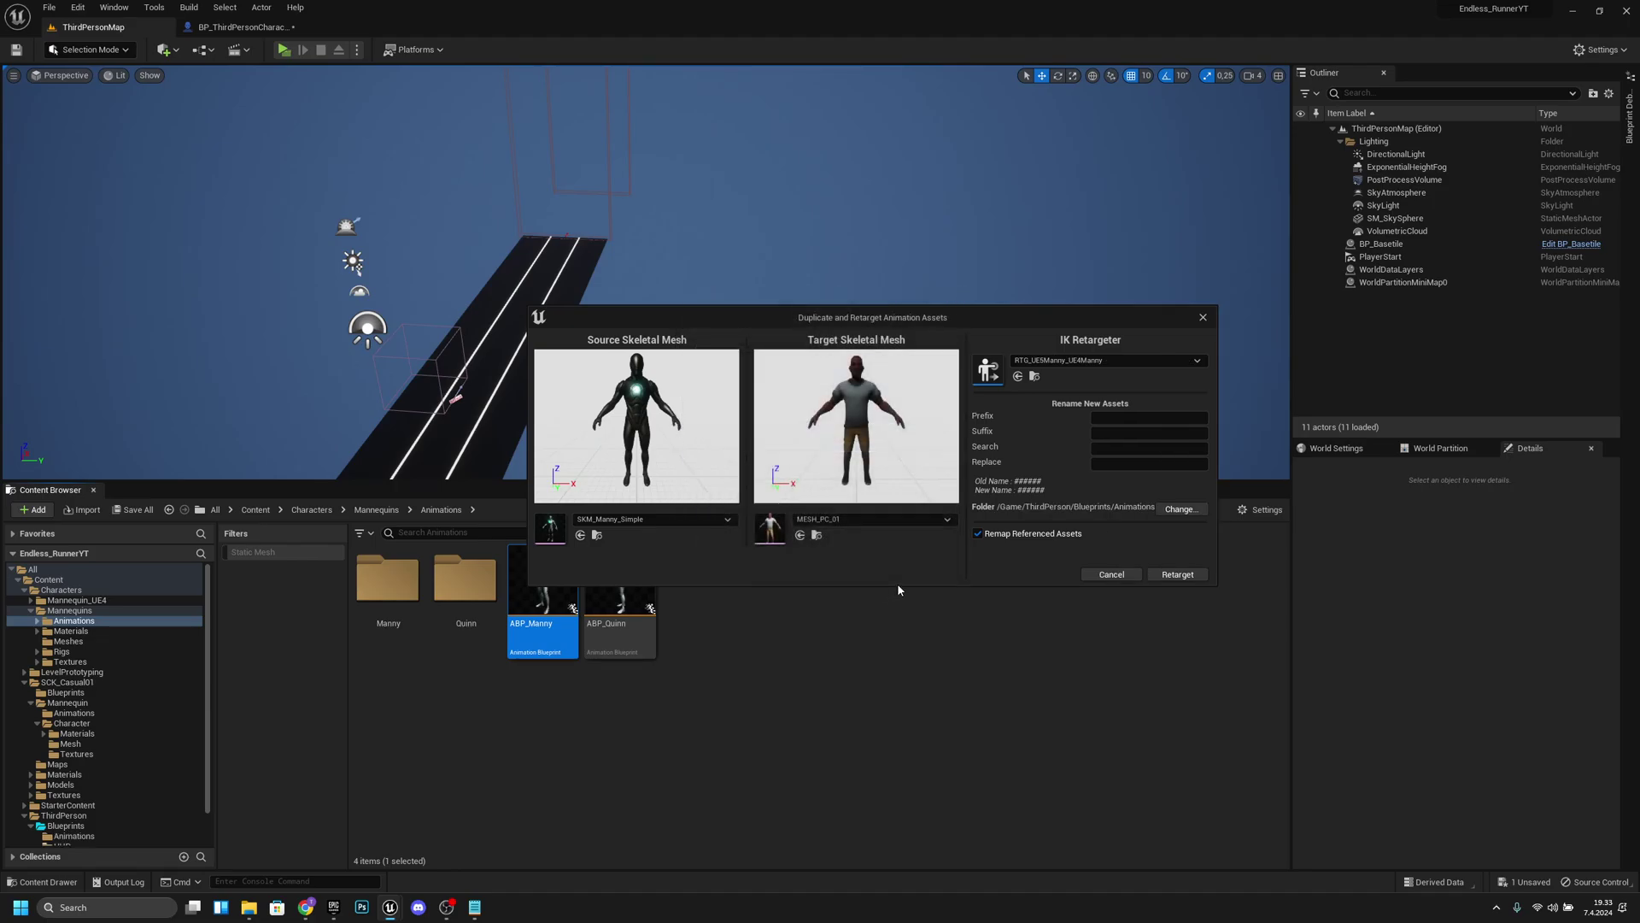
Run the retarget, then rename the copied ABP_Manny animation blueprint to ABP_Player.
left_click(1177, 574)
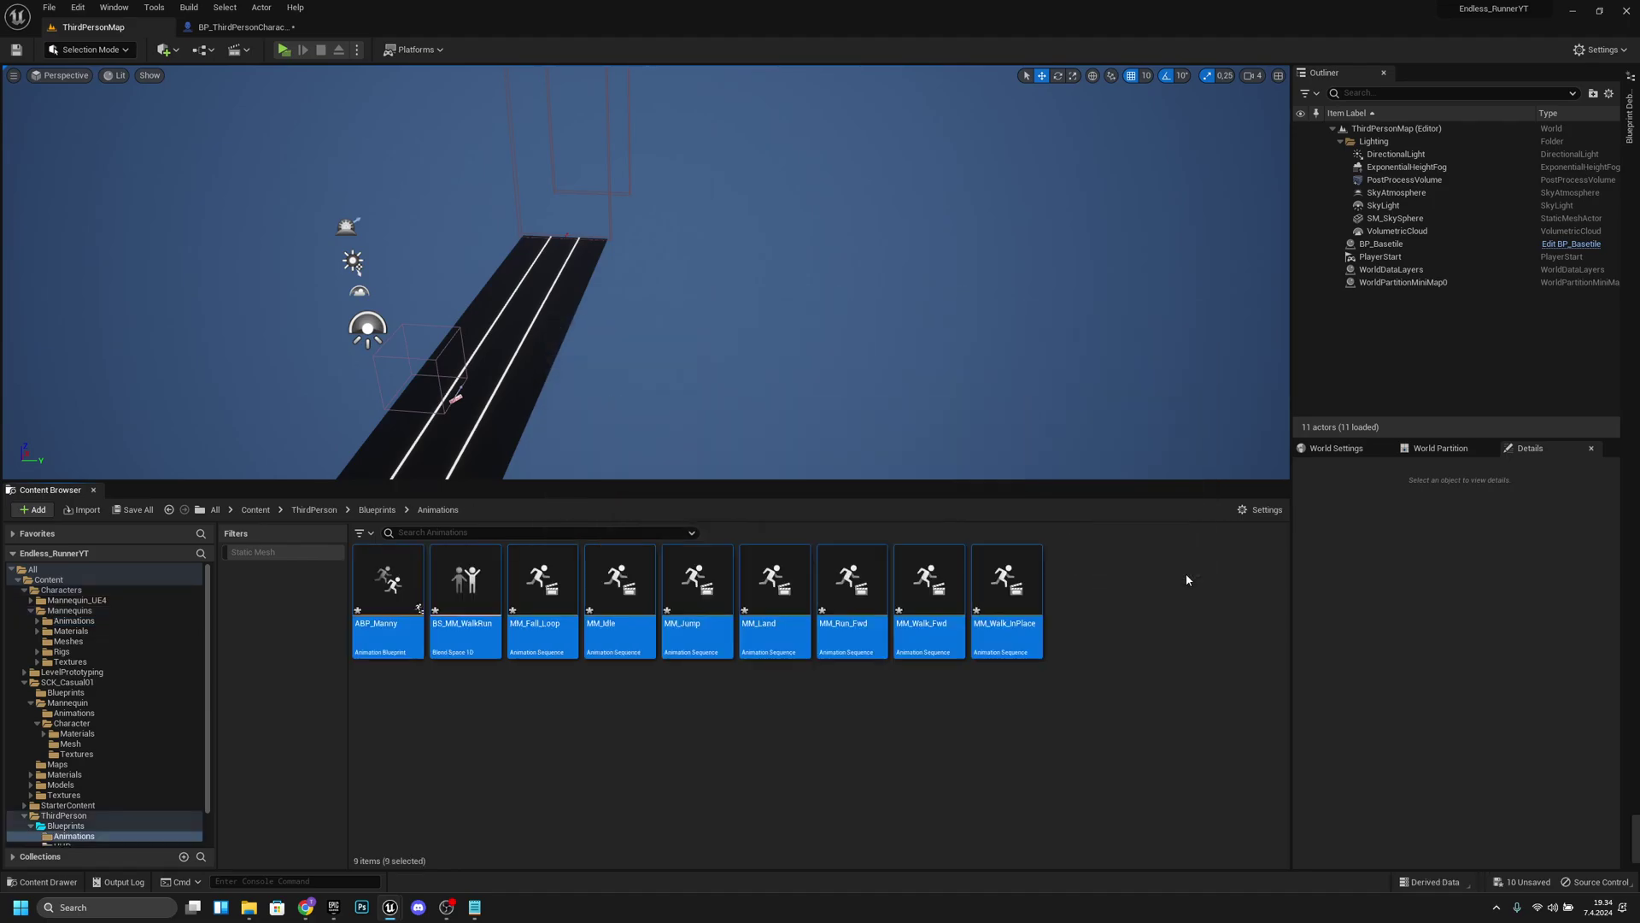
left_click(426, 761)
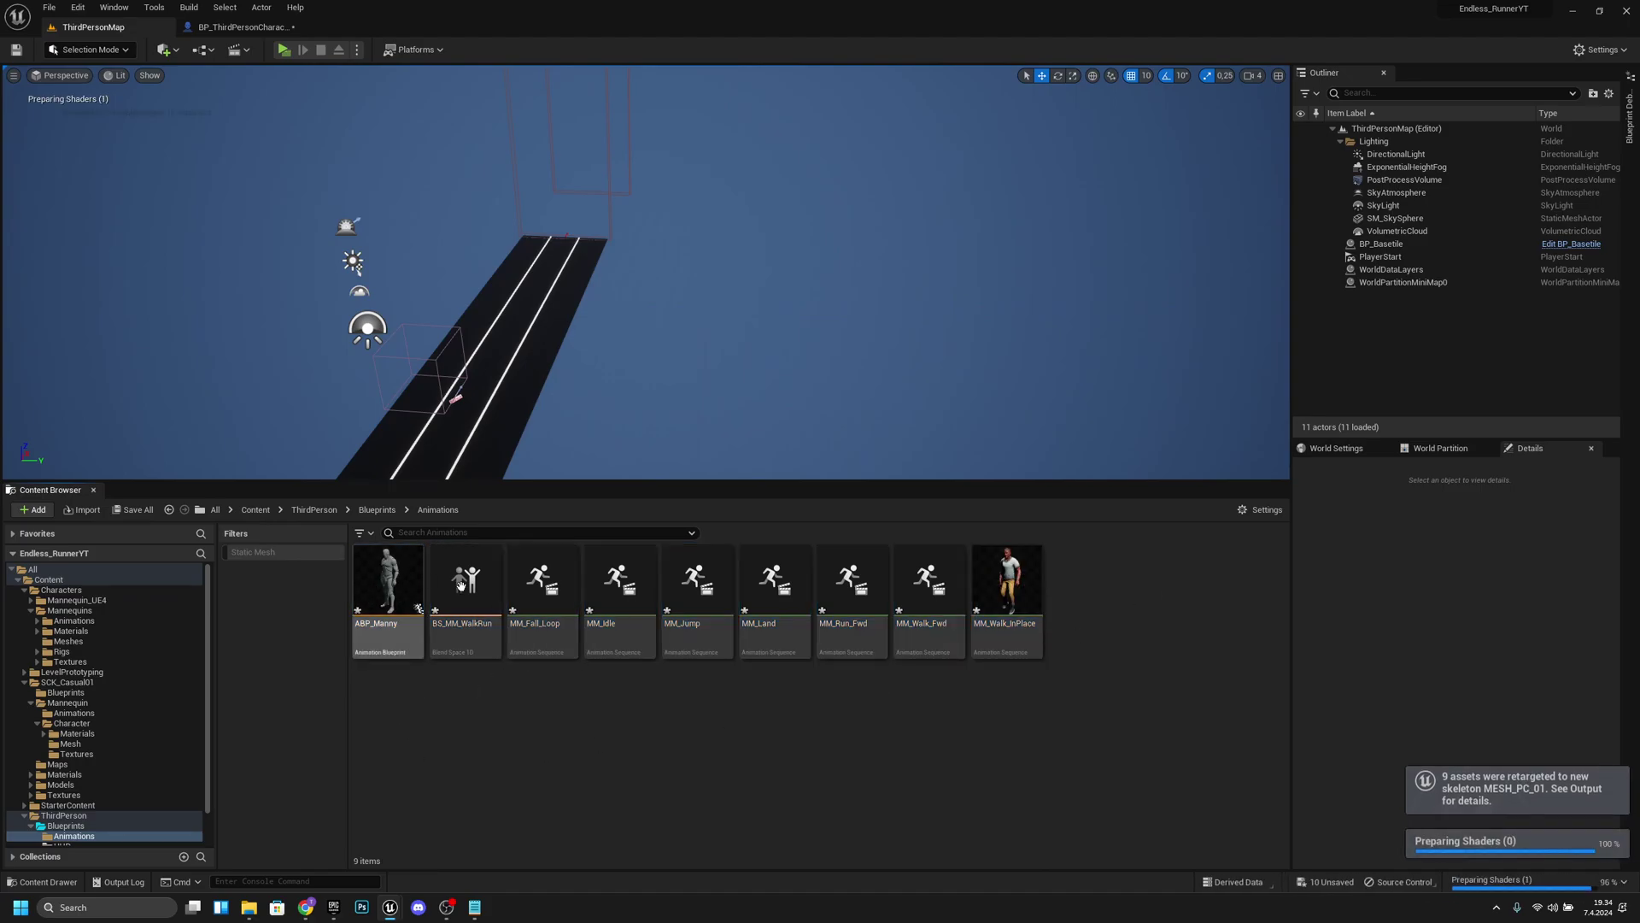
mouse_move(418, 593)
left_click(409, 647)
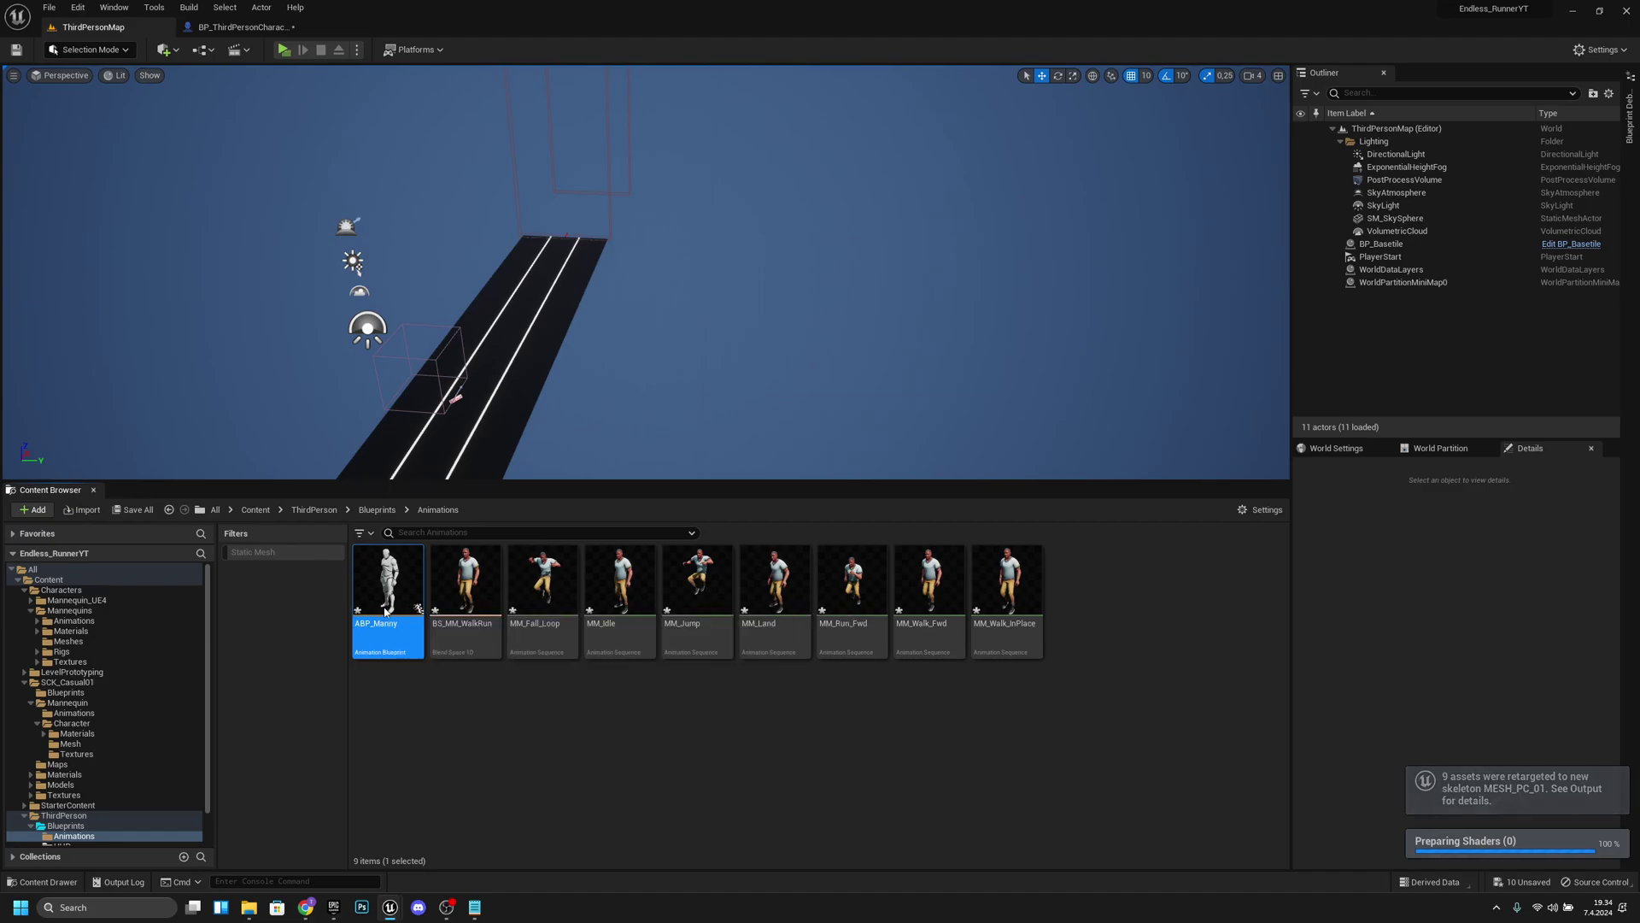
left_click(383, 626)
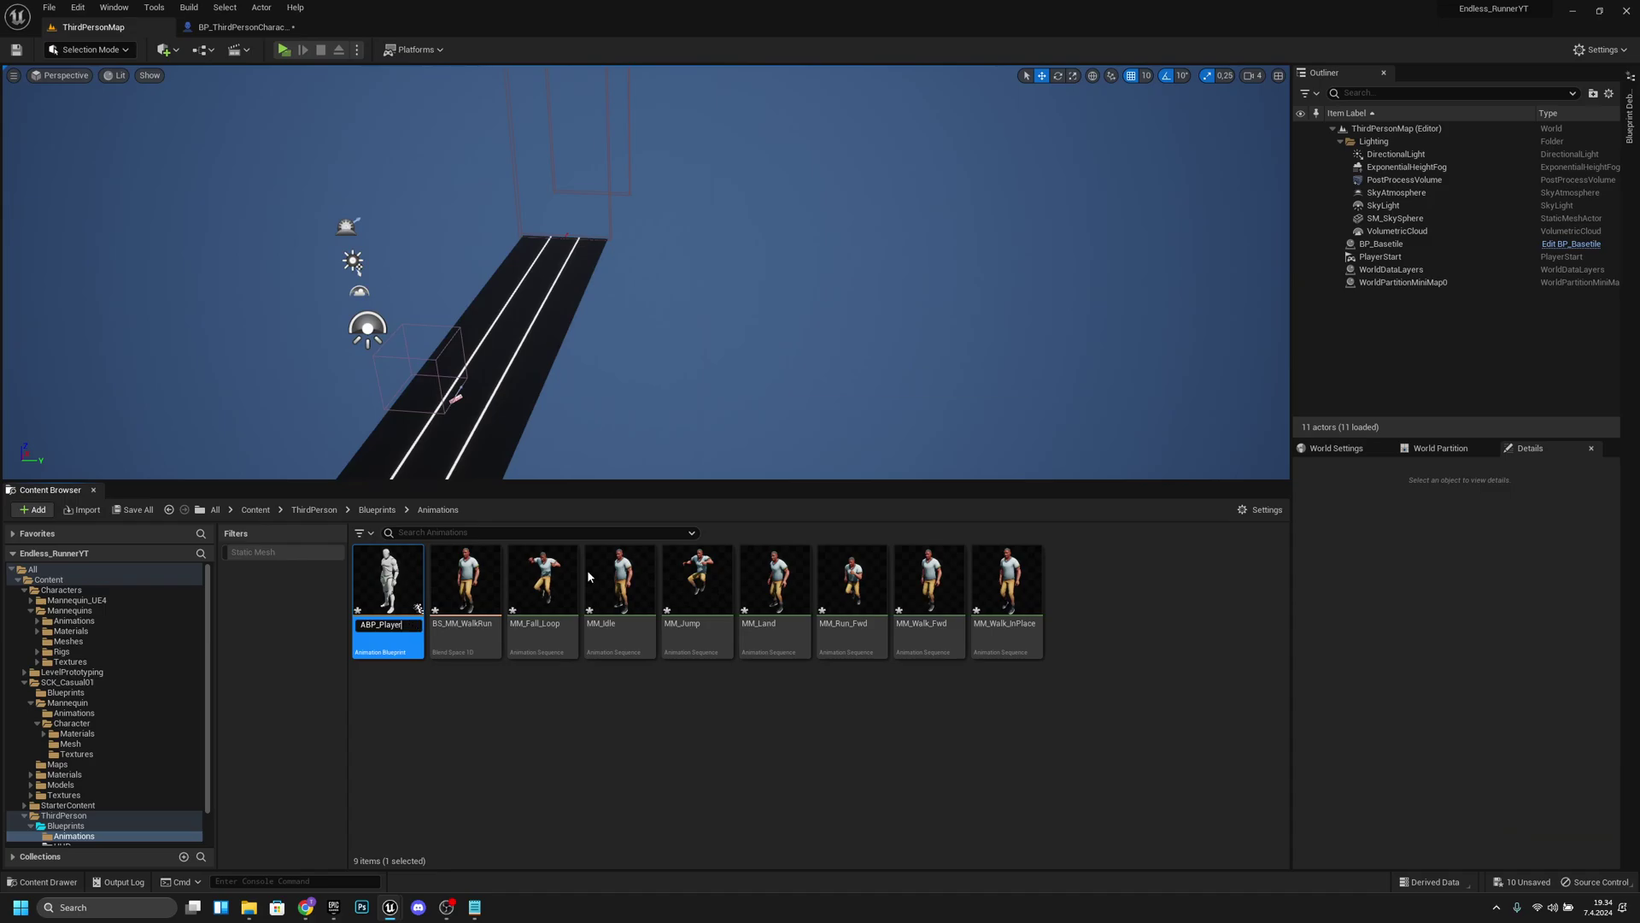
type("ABP_Player")
left_click(415, 687)
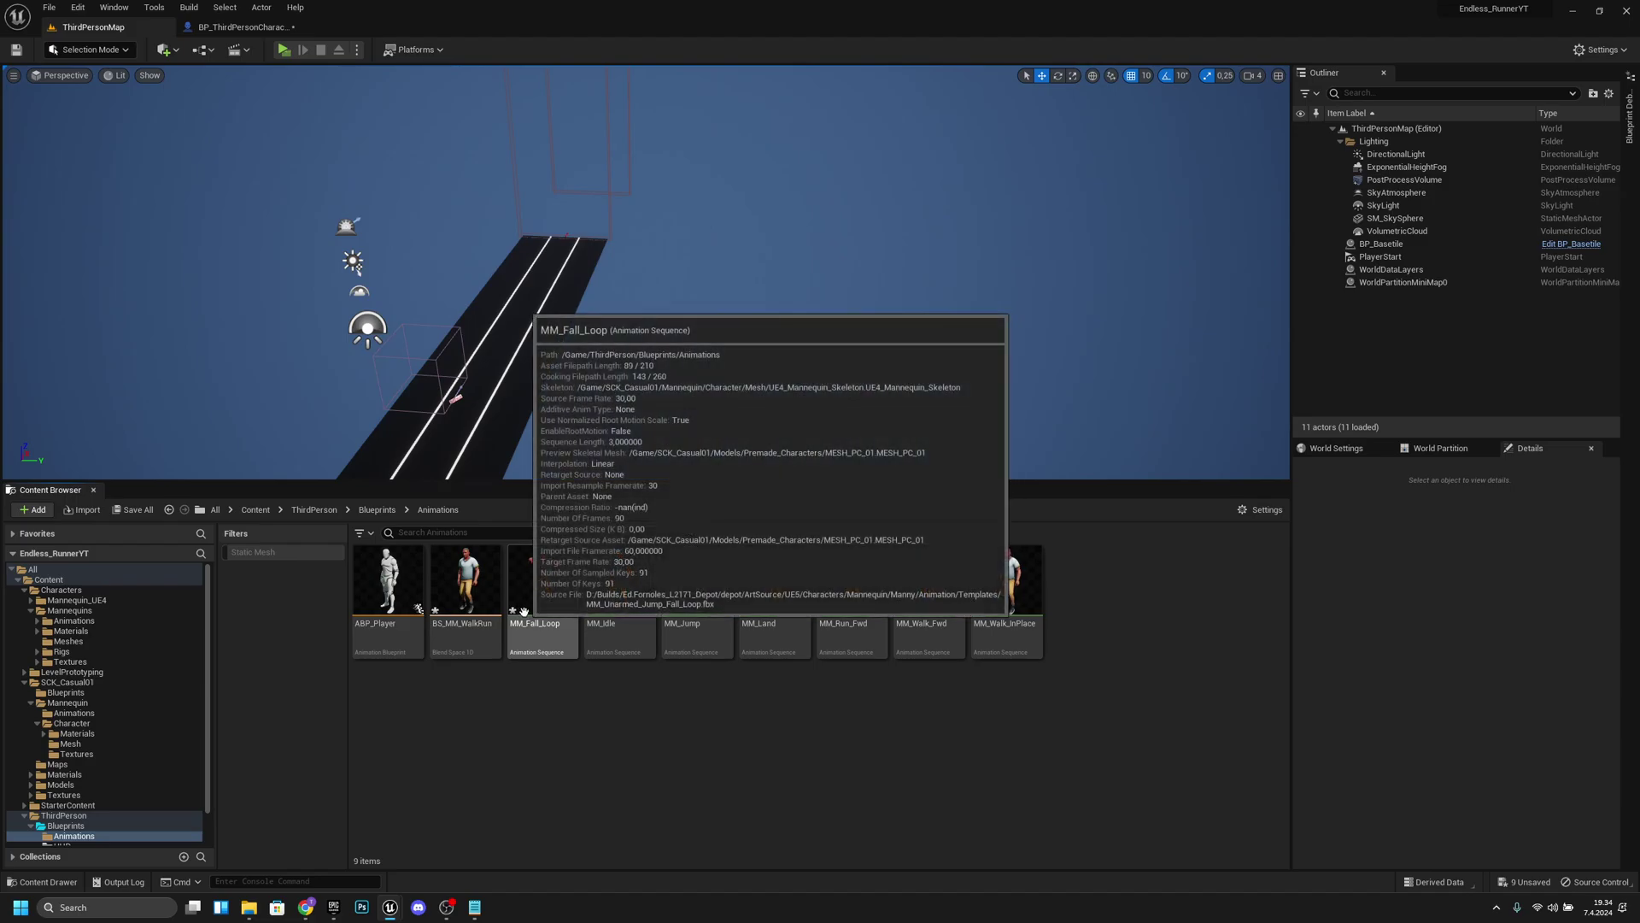
Set the BP_ThirdPersonCharacter mesh's Anim Class to ABP_Player_C and compile the blueprint.
left_click(245, 33)
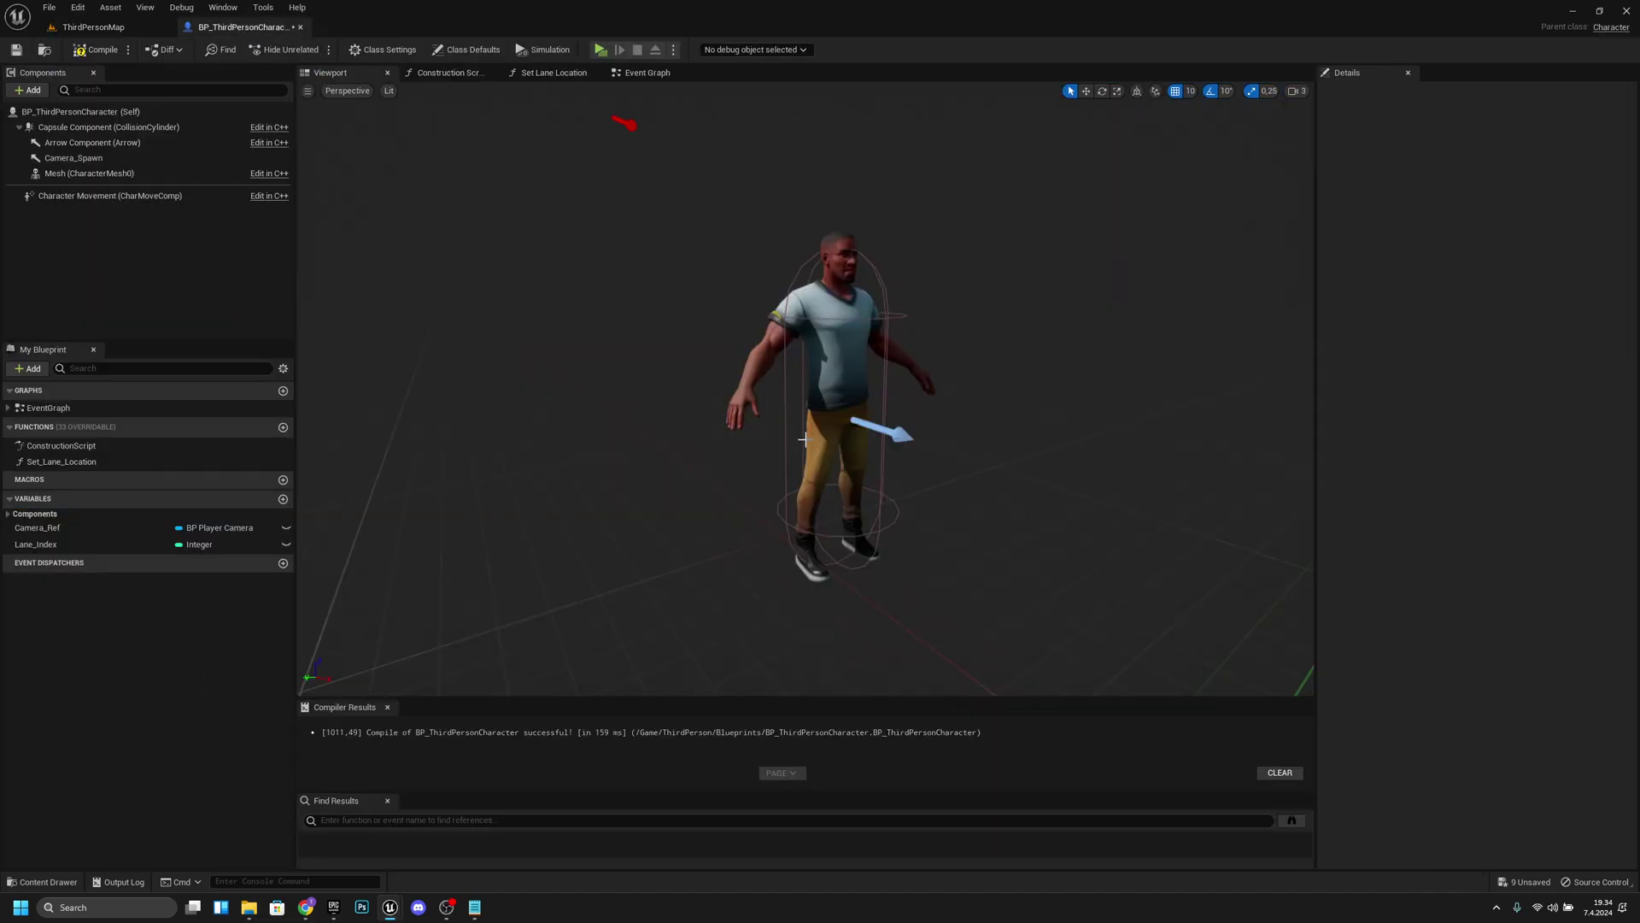
left_click(829, 360)
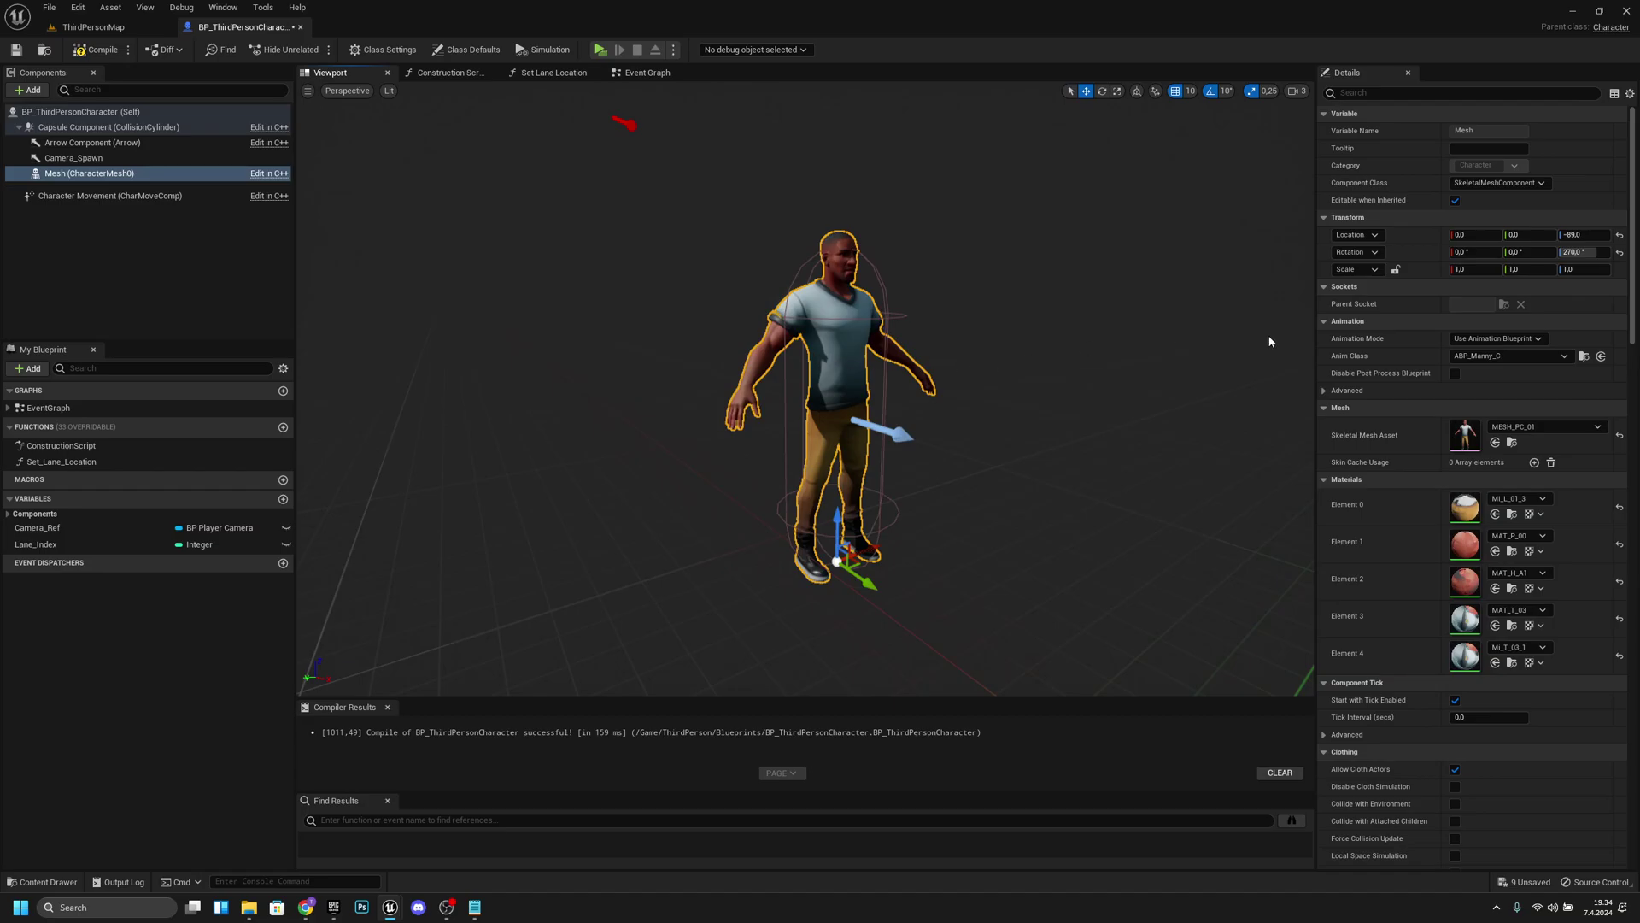
left_click(1521, 359)
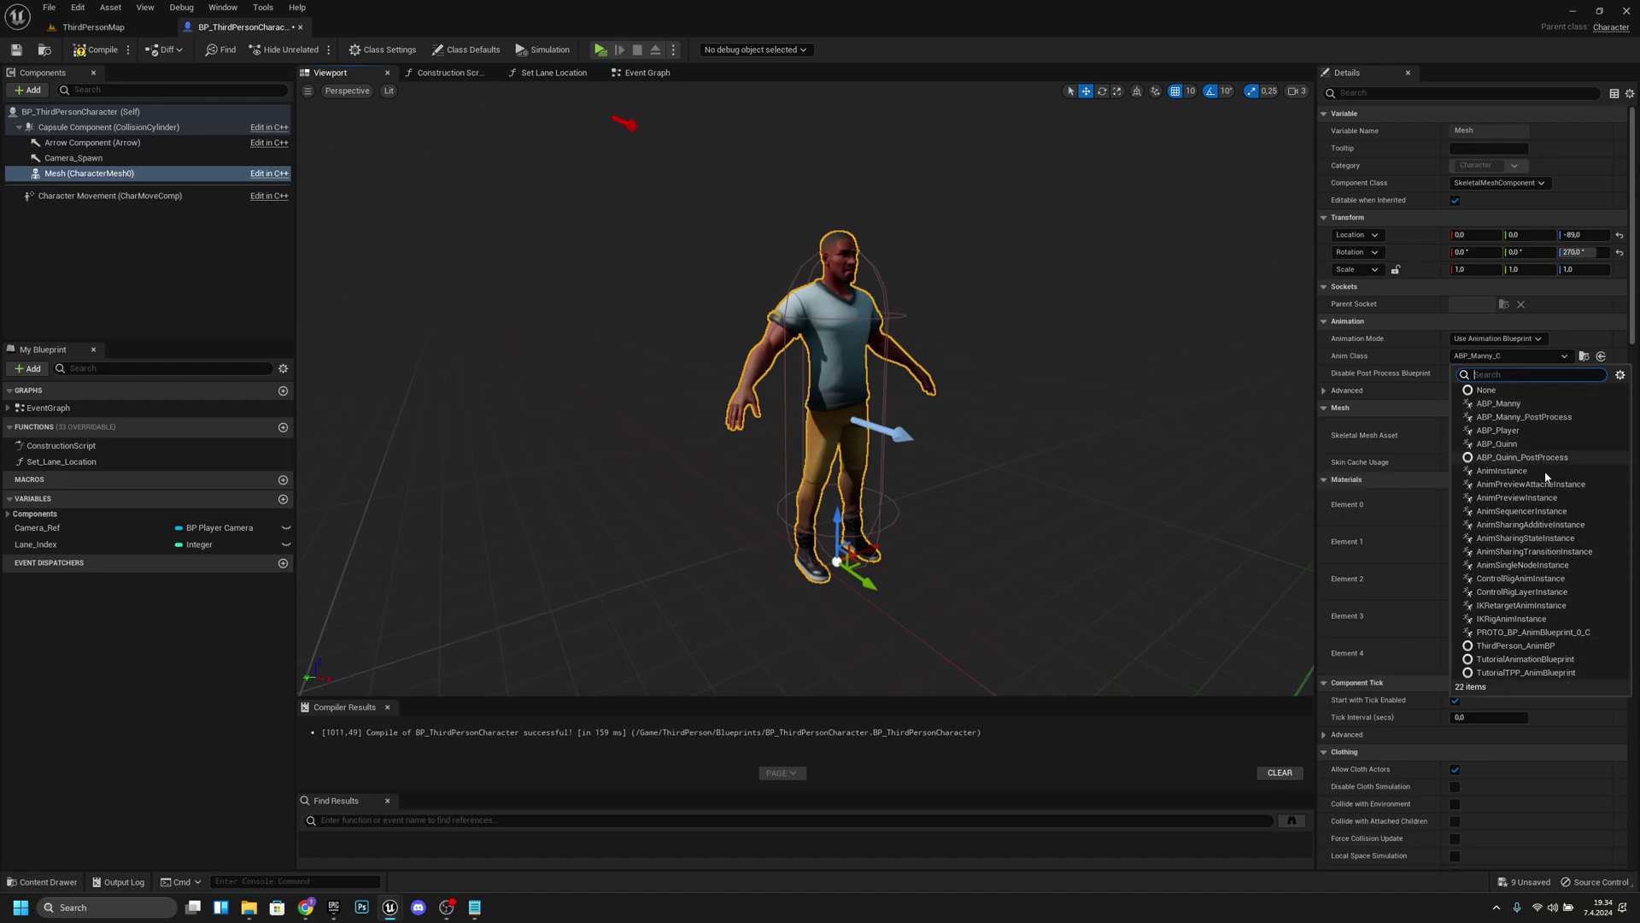
left_click(1497, 431)
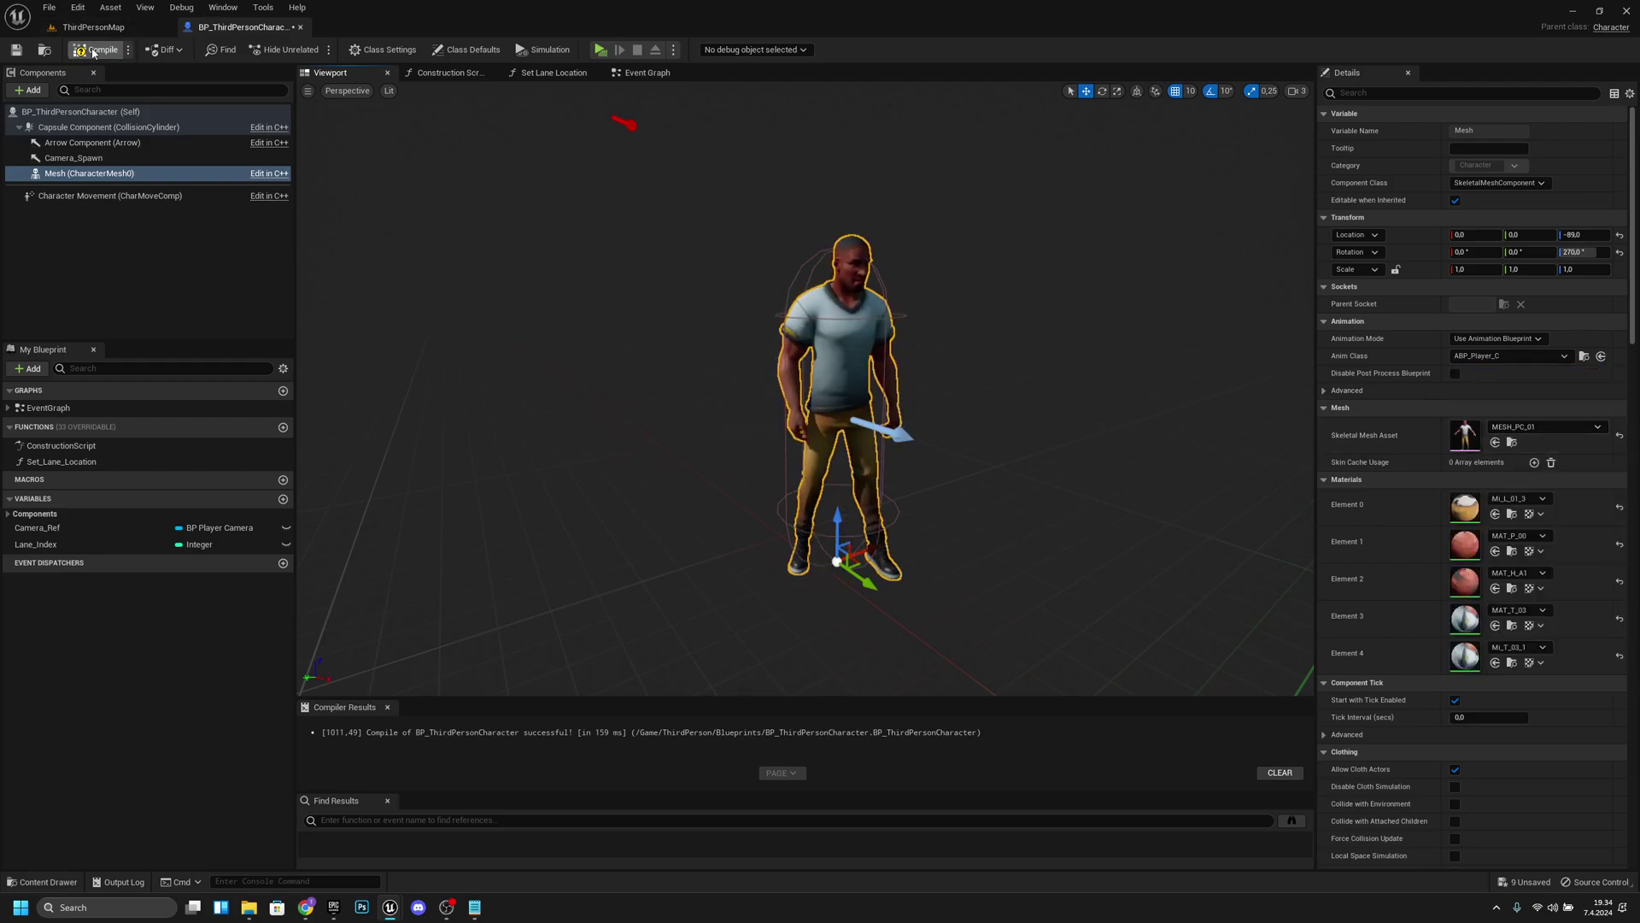
left_click(96, 52)
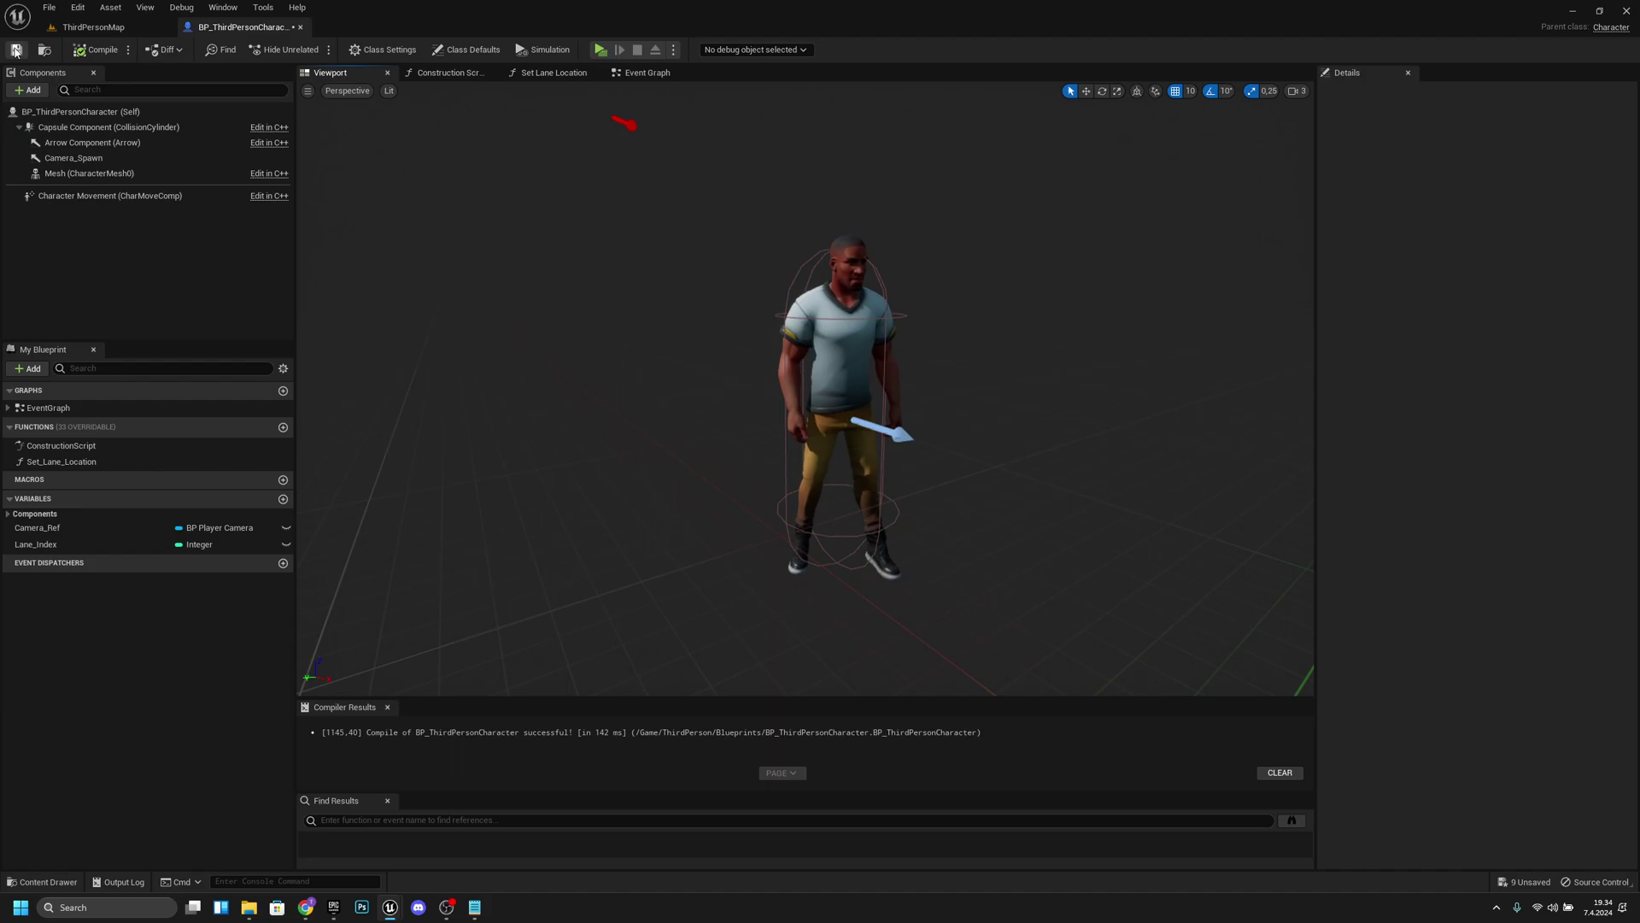
left_click(119, 29)
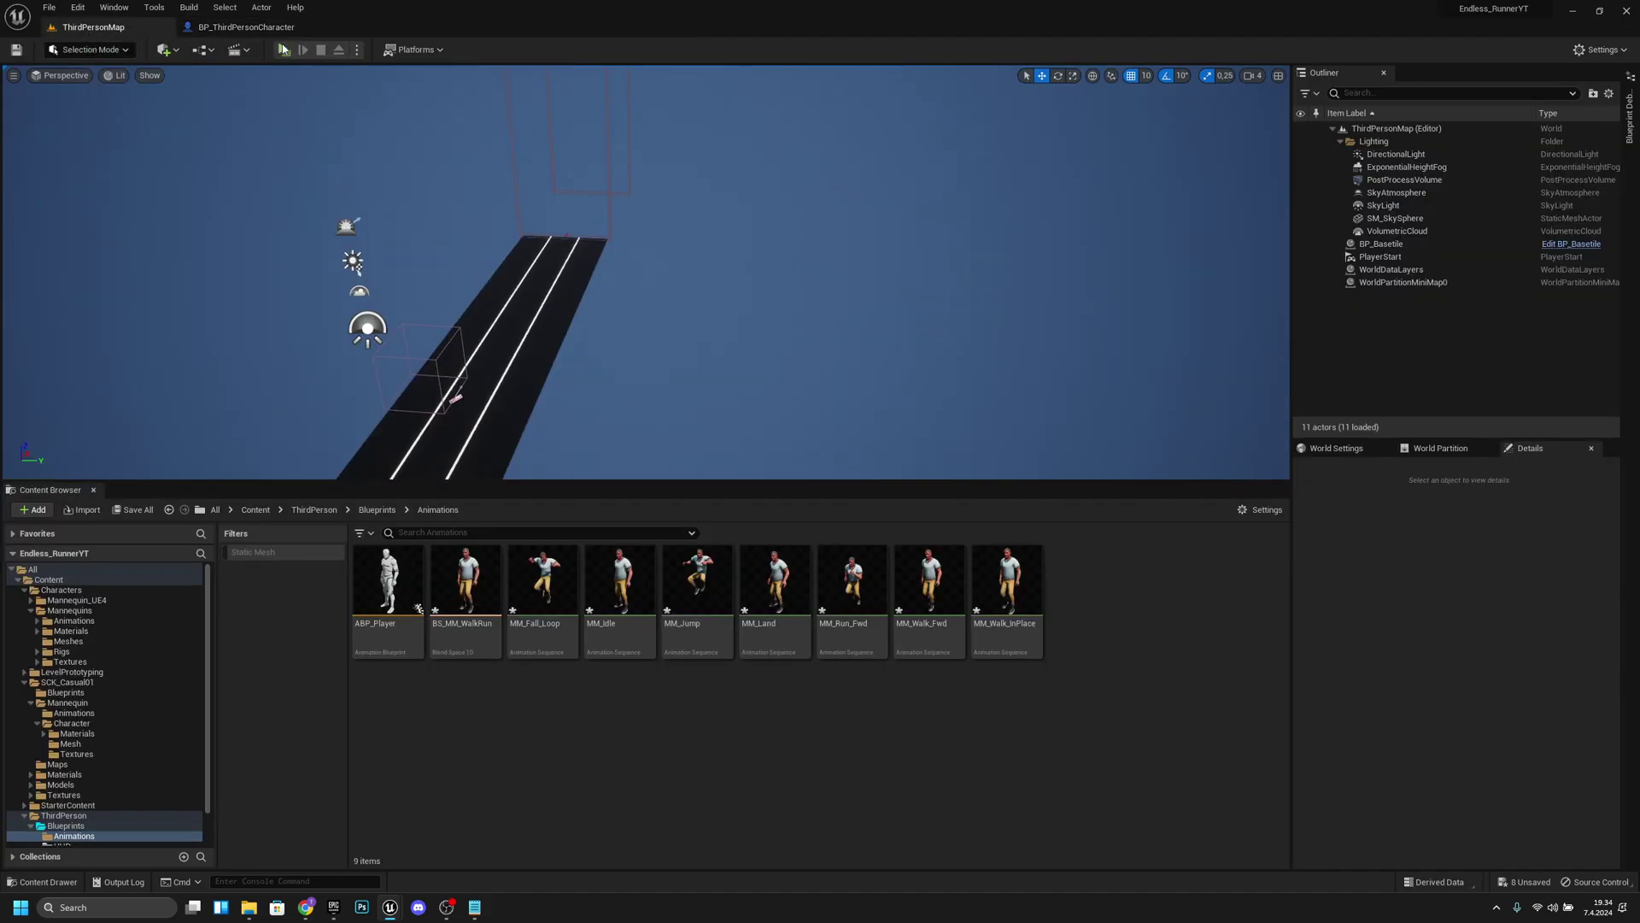
left_click(283, 50)
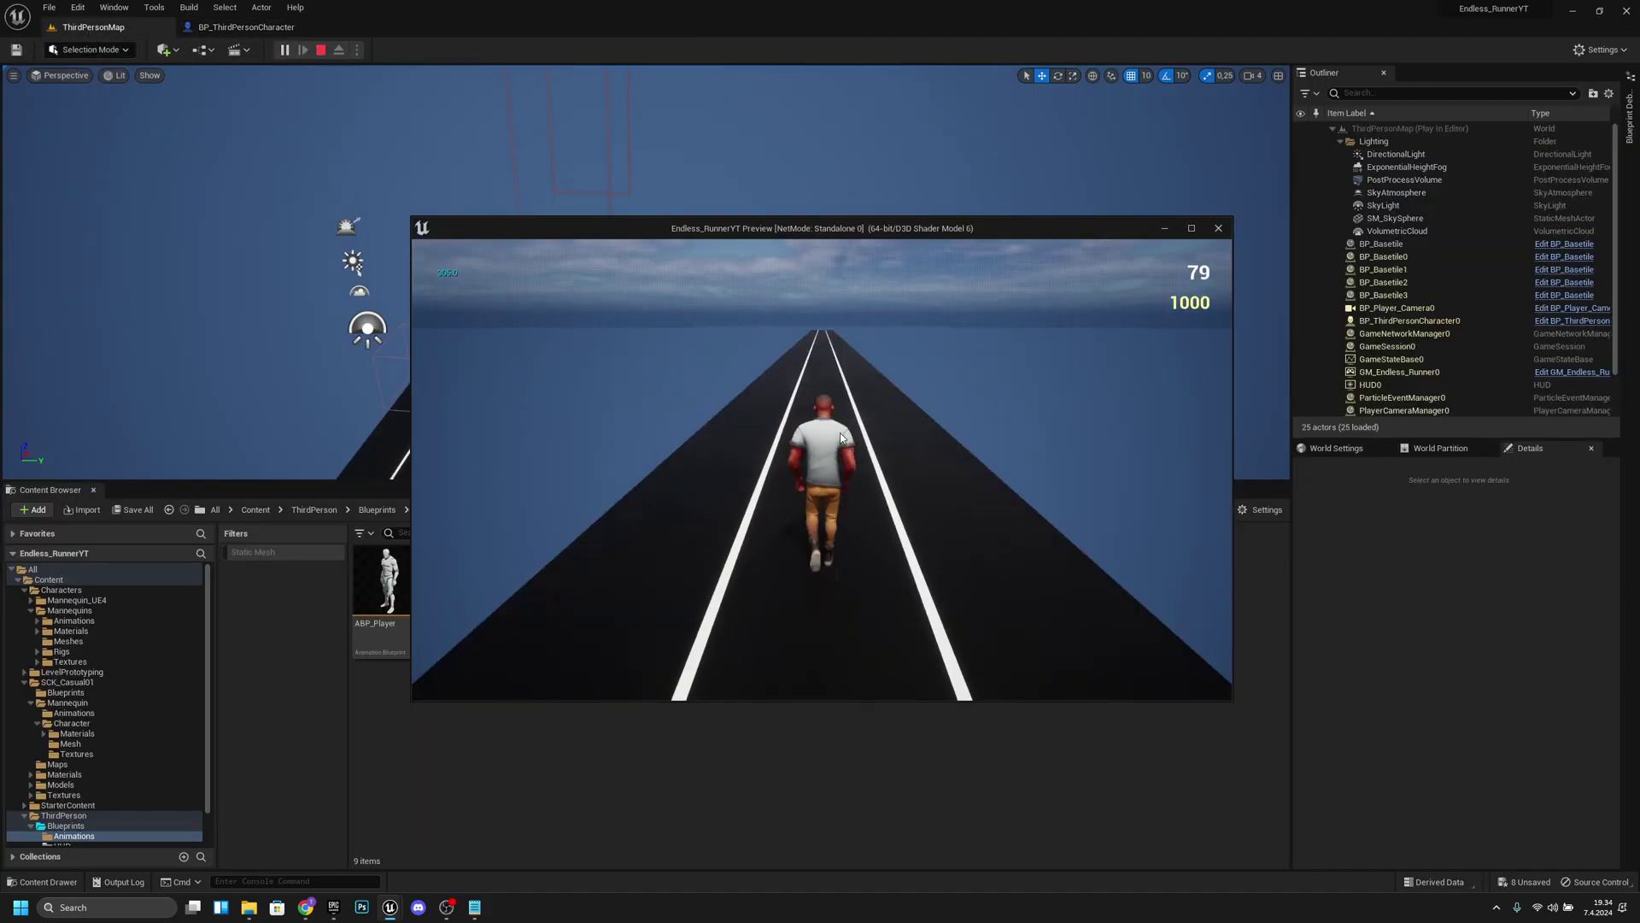
key("d")
key("a")
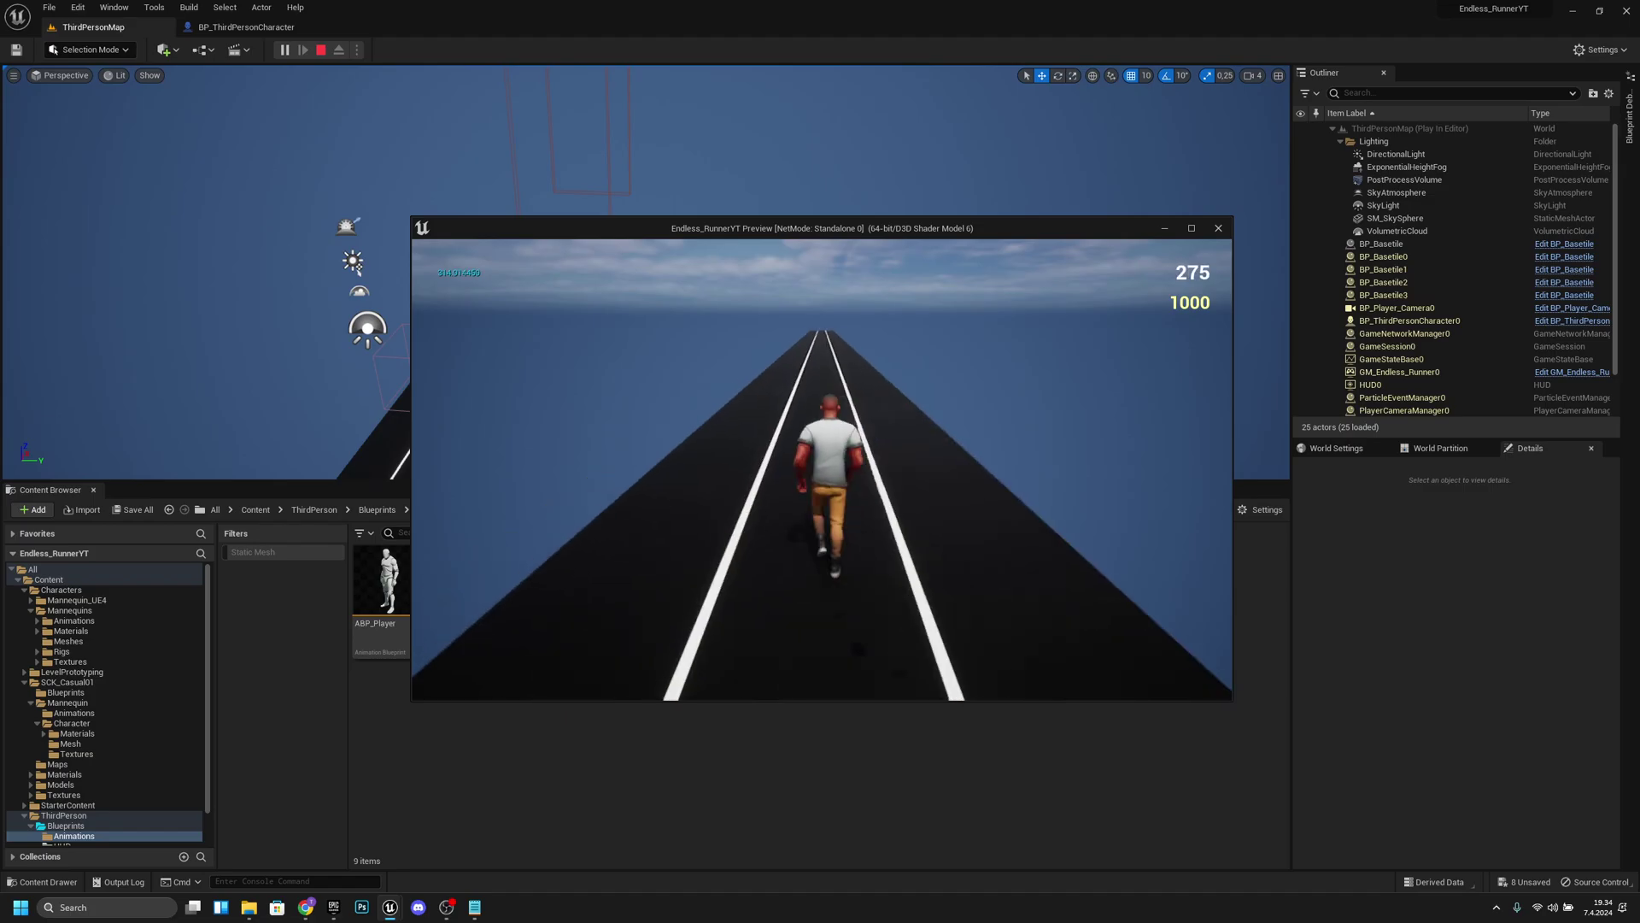
key("space")
key("d")
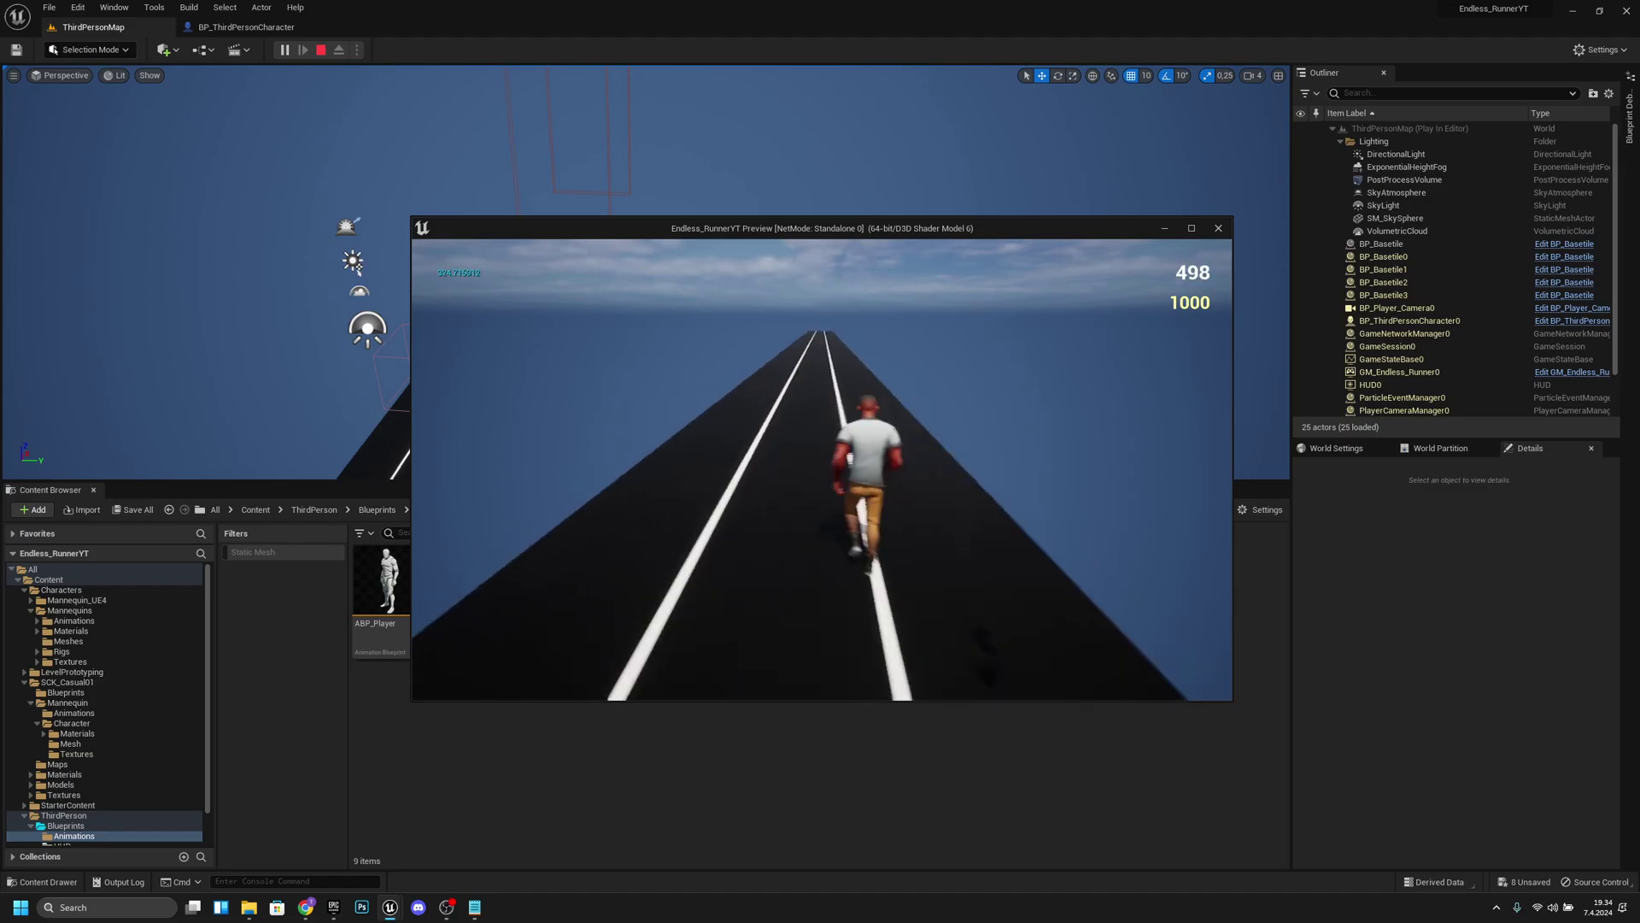
key("a")
key("Escape")
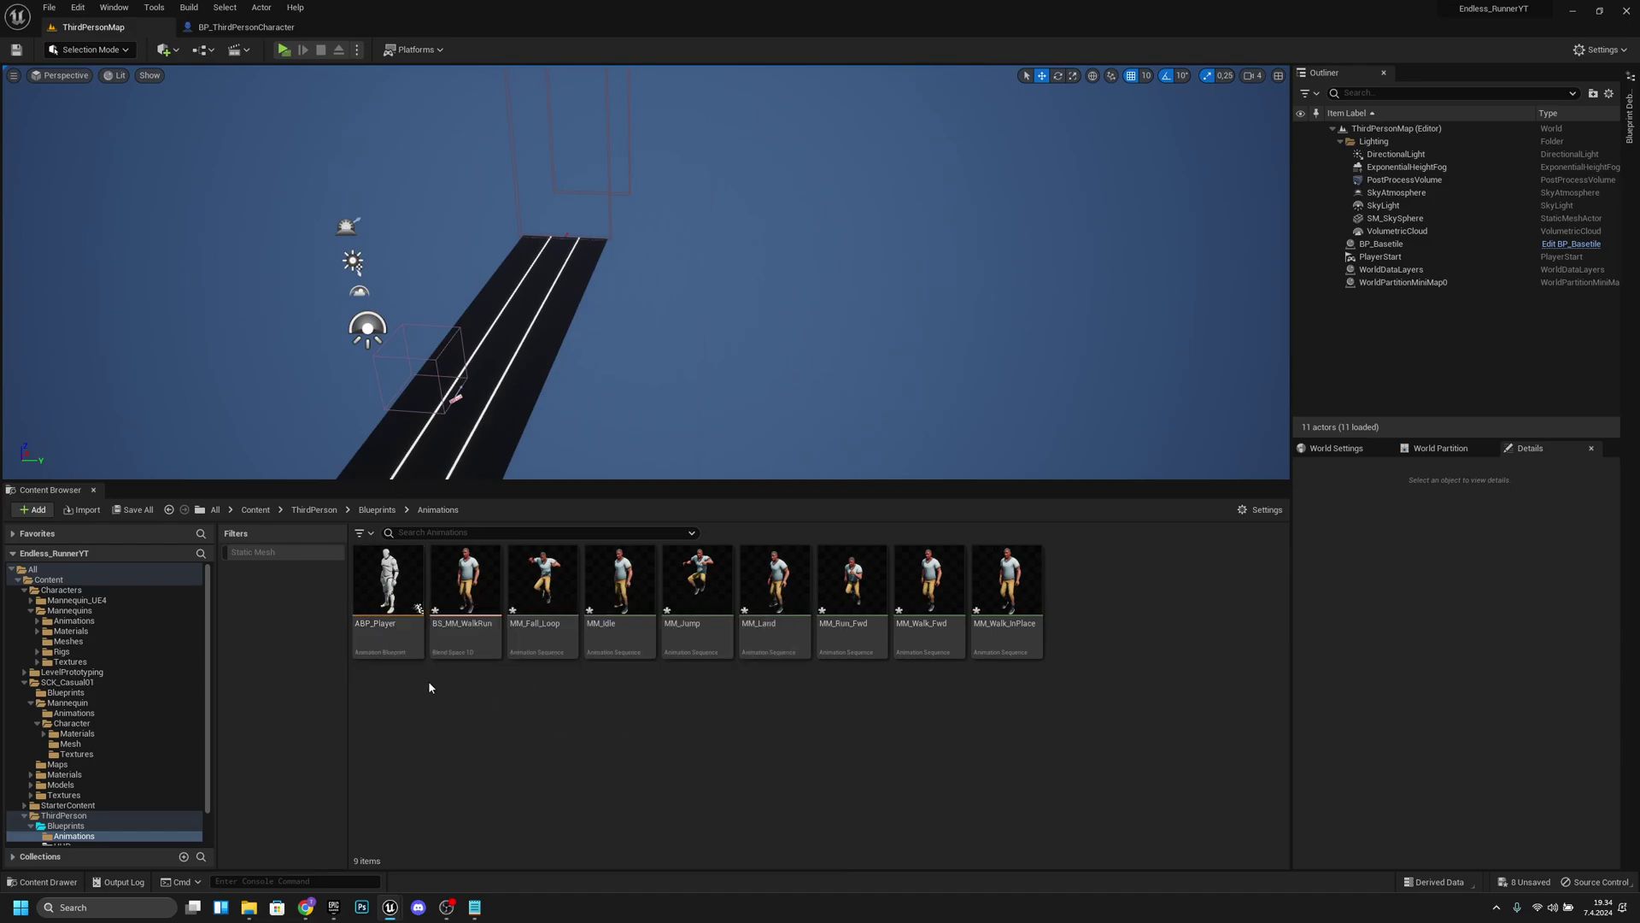
Delete the Control Rig, NOT and Is Falling nodes from ABP_Player's AnimGraph.
double_click(400, 587)
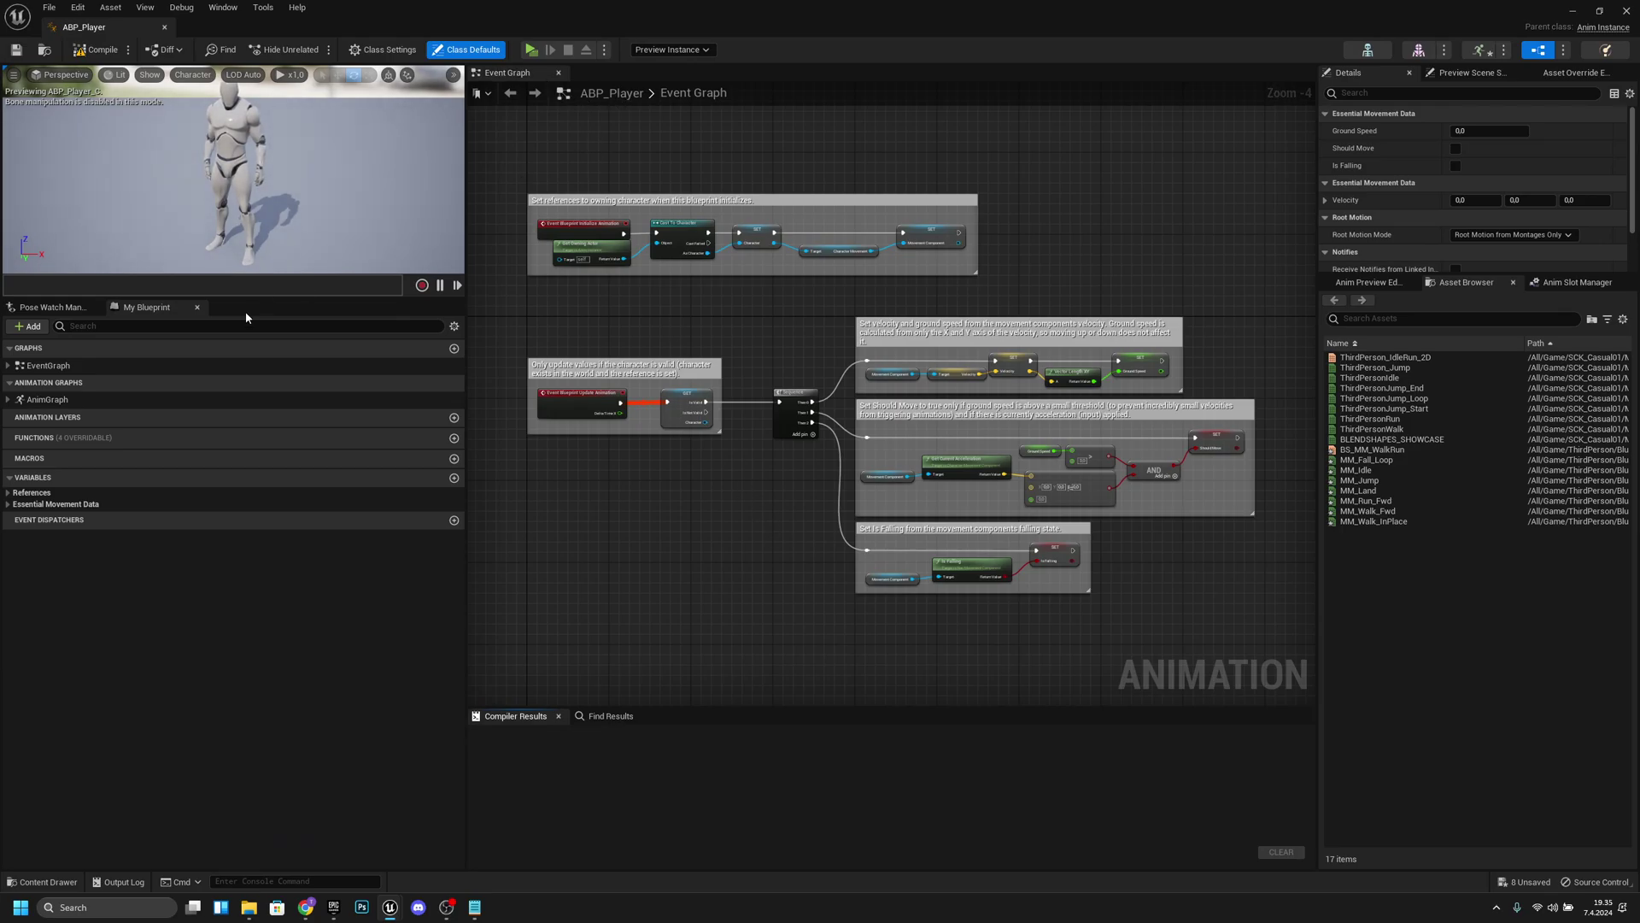
double_click(47, 399)
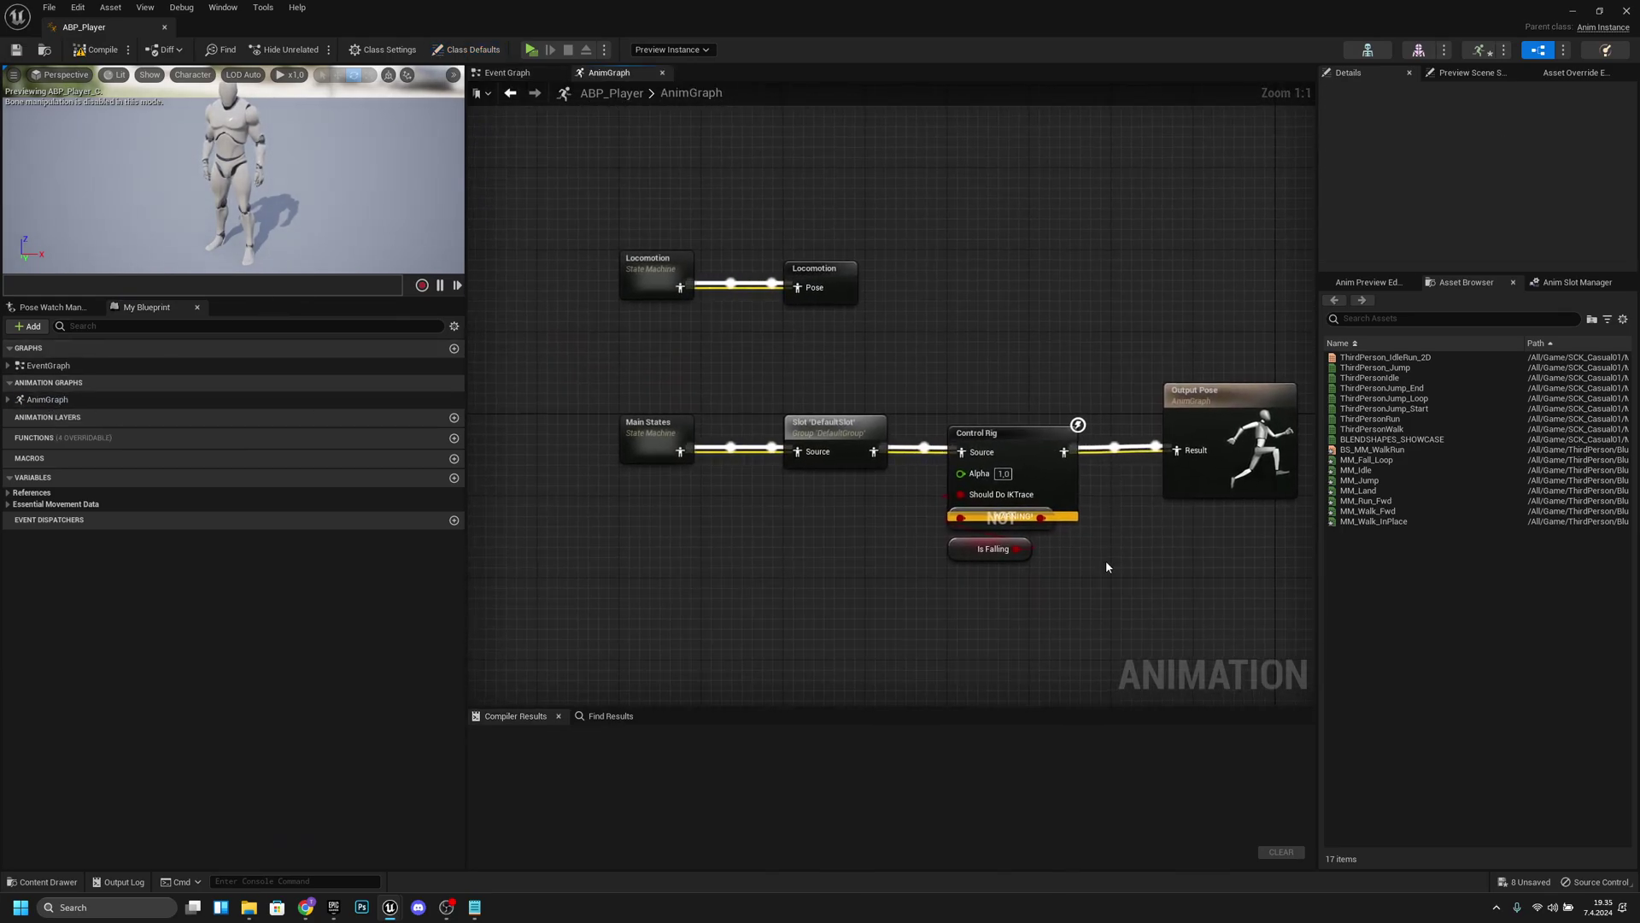
right_click_drag(1105, 566, 908, 450)
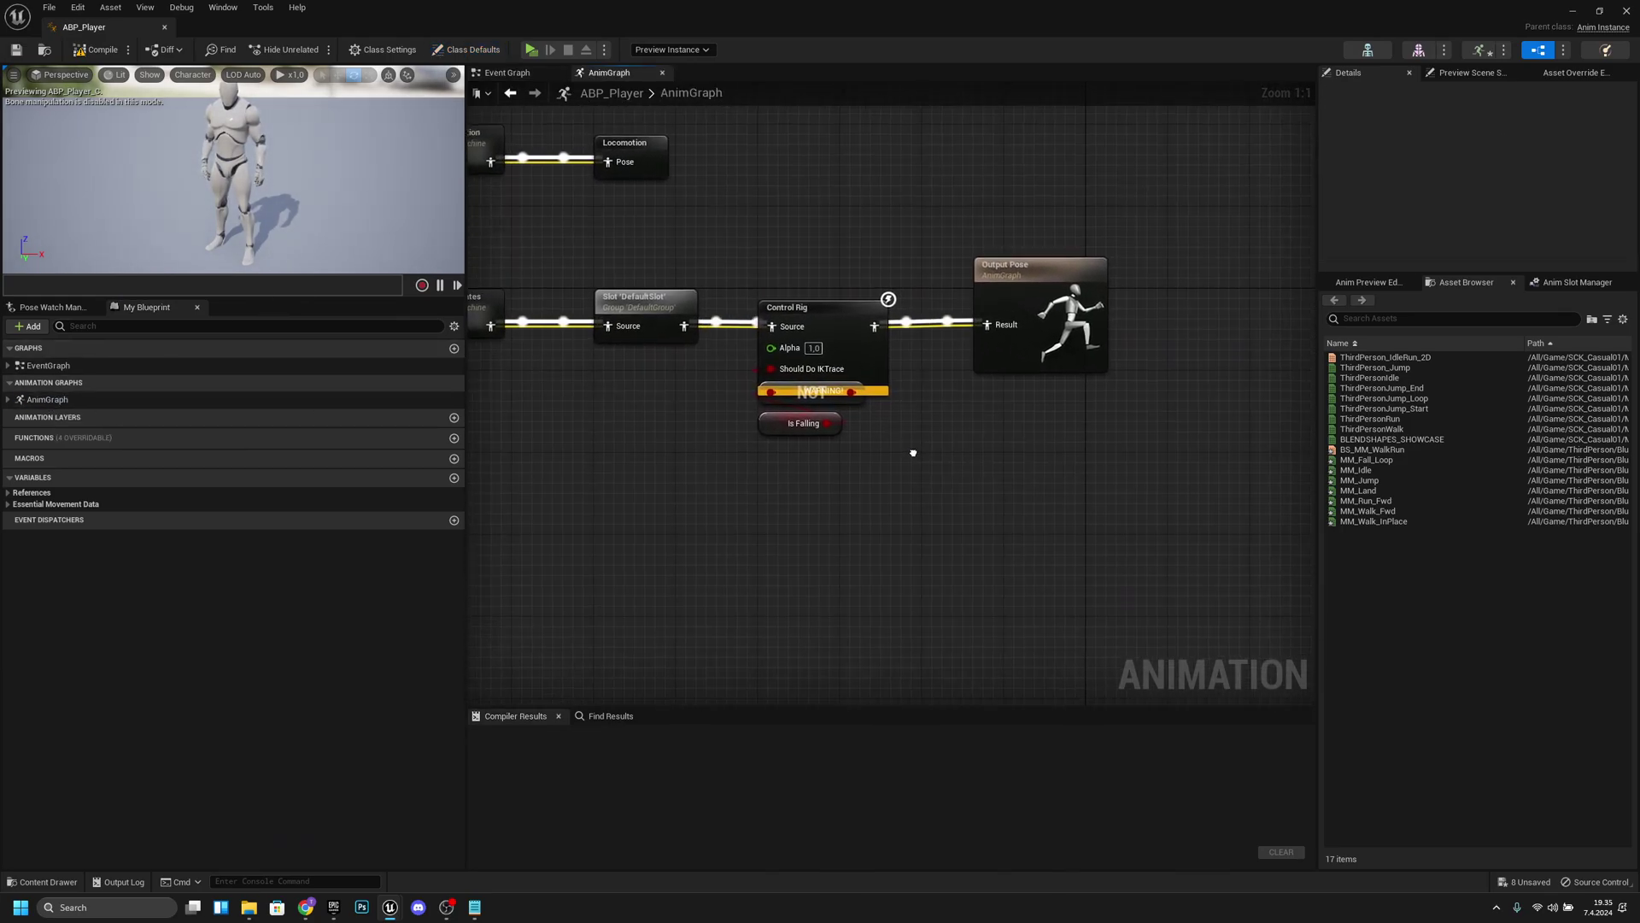
left_click(813, 323)
left_click_drag(872, 474, 760, 244)
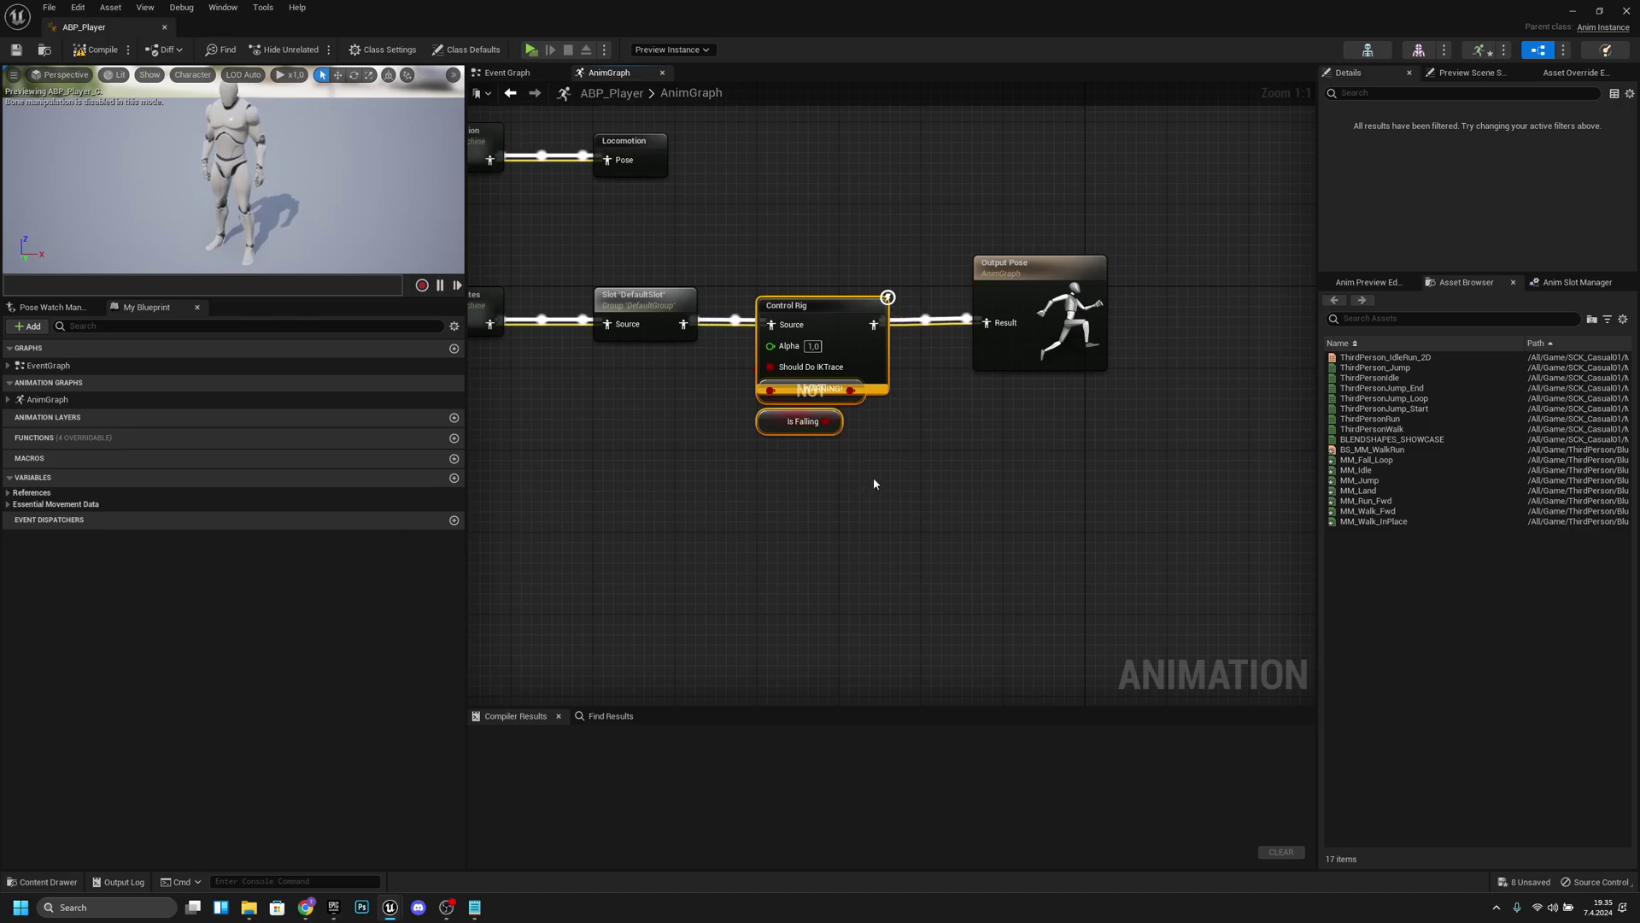
left_click_drag(873, 476, 771, 235)
key("Delete")
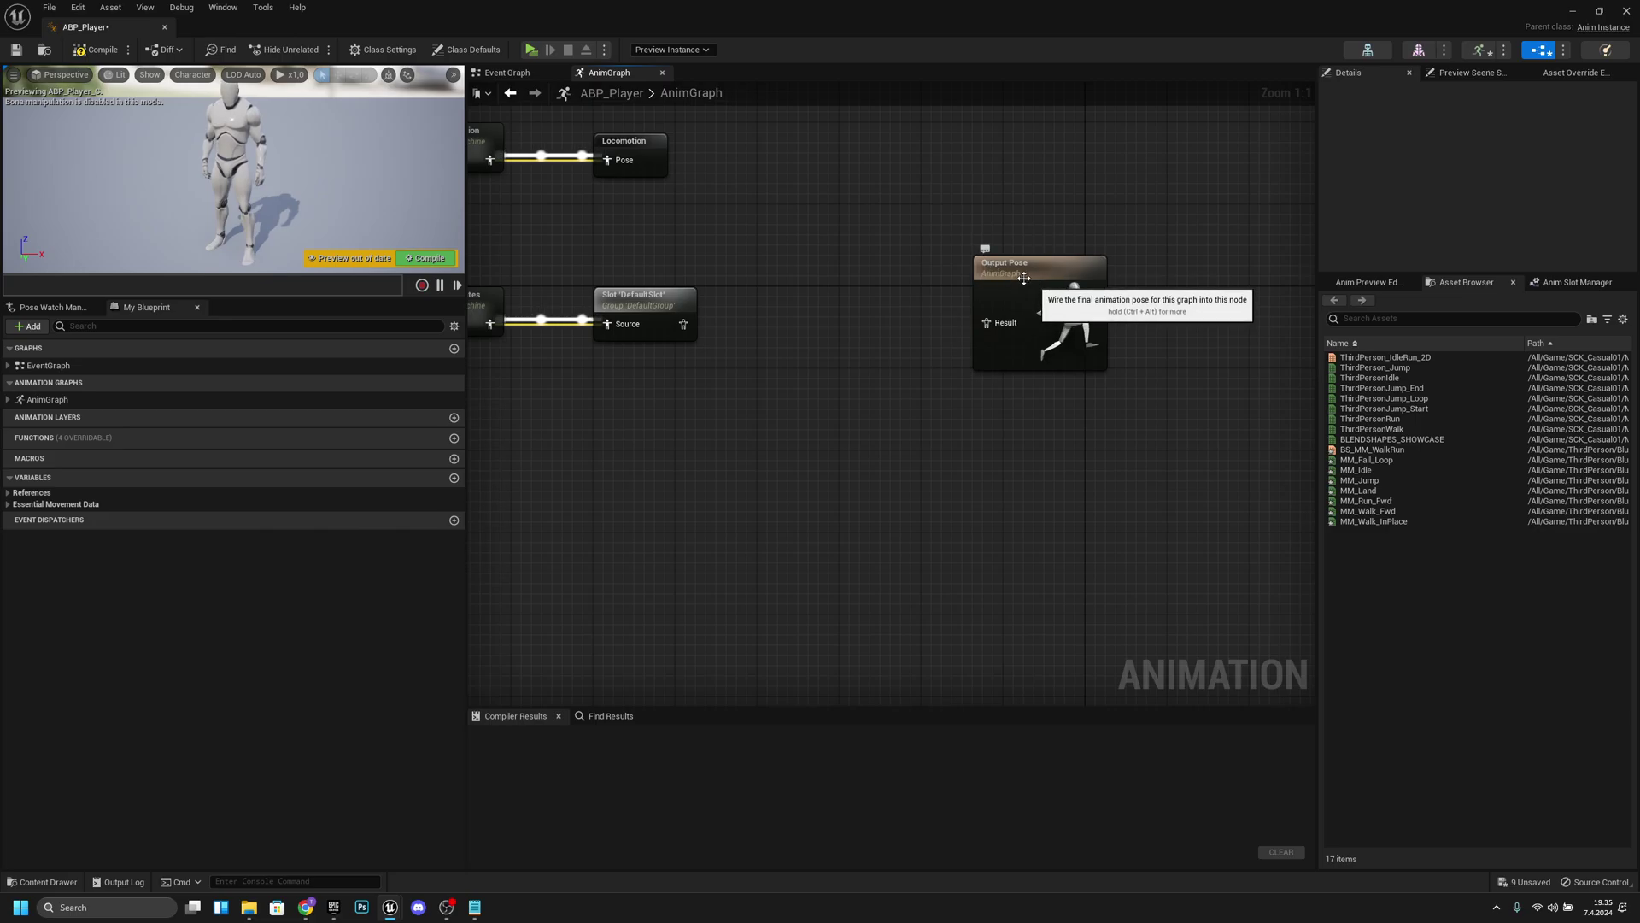
Wire the Slot pose directly into Output Pose's Result and compile ABP_Player.
left_click_drag(1030, 285, 845, 284)
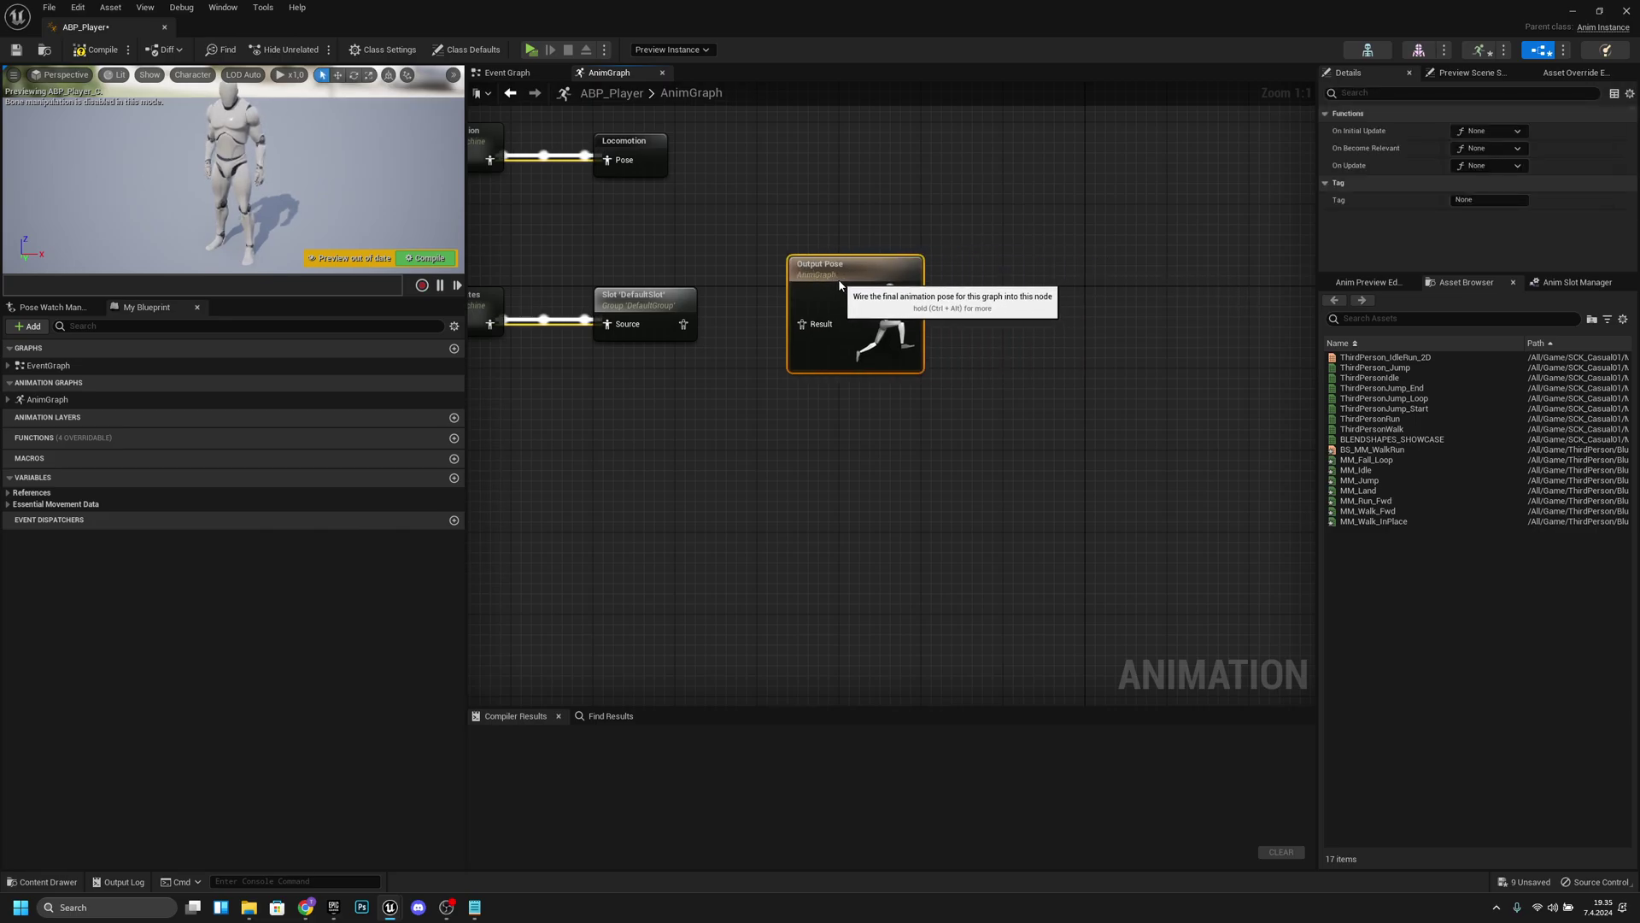
right_click_drag(694, 398, 829, 399)
left_click_drag(816, 326, 937, 326)
left_click(90, 52)
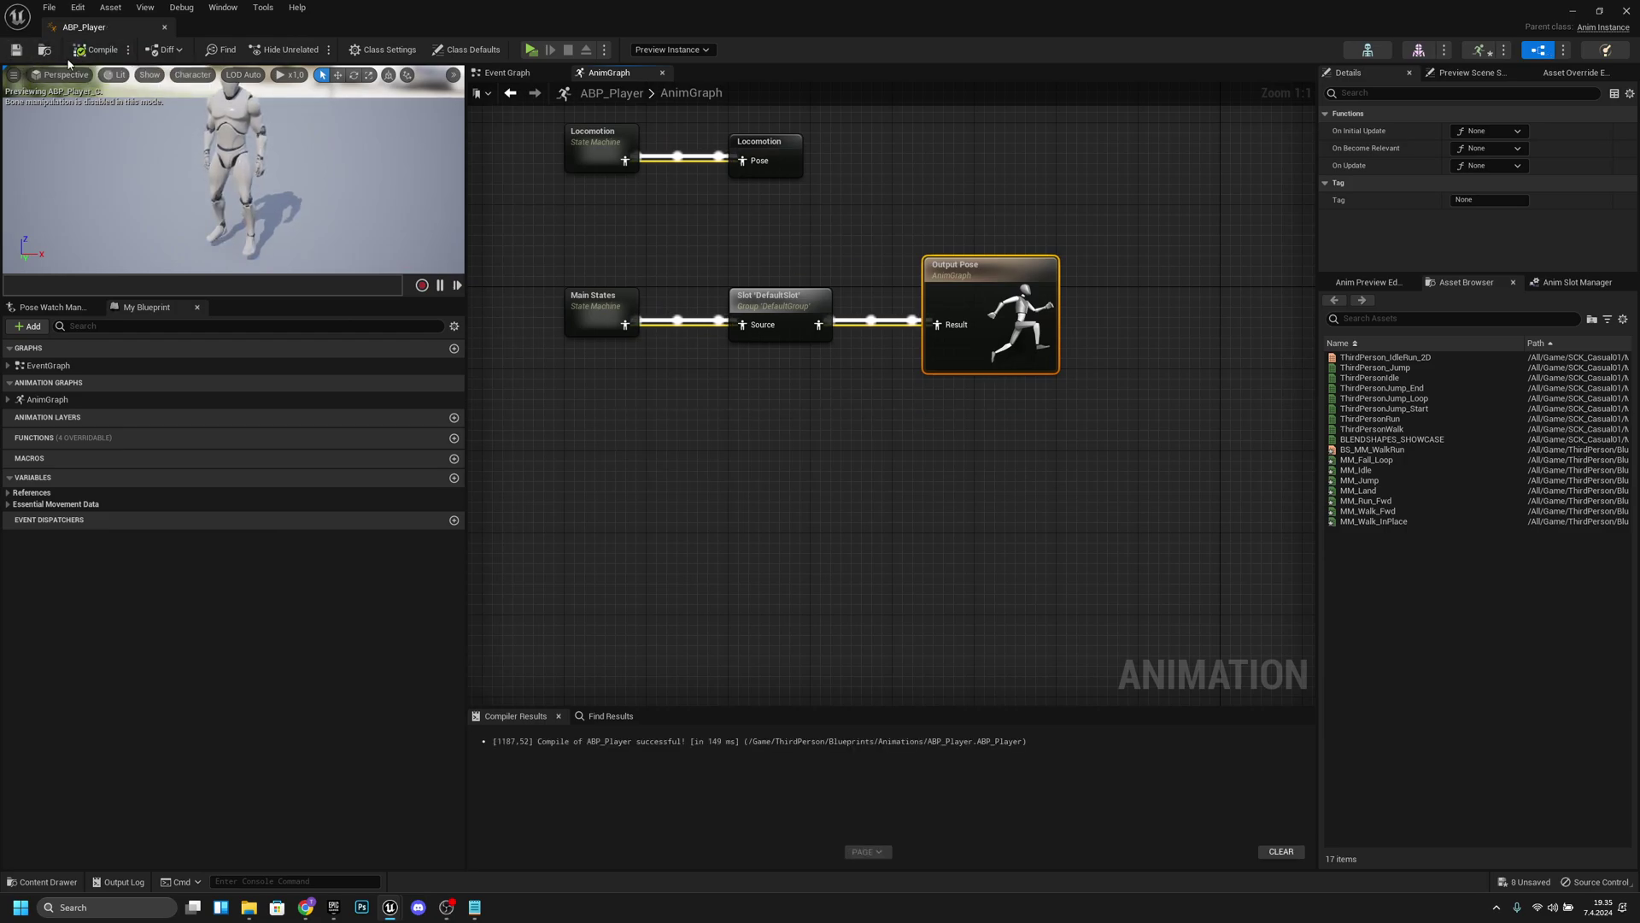
Close ABP_Player, start Play, and switch the runner between right and centre lanes with D and A twice.
left_click(165, 26)
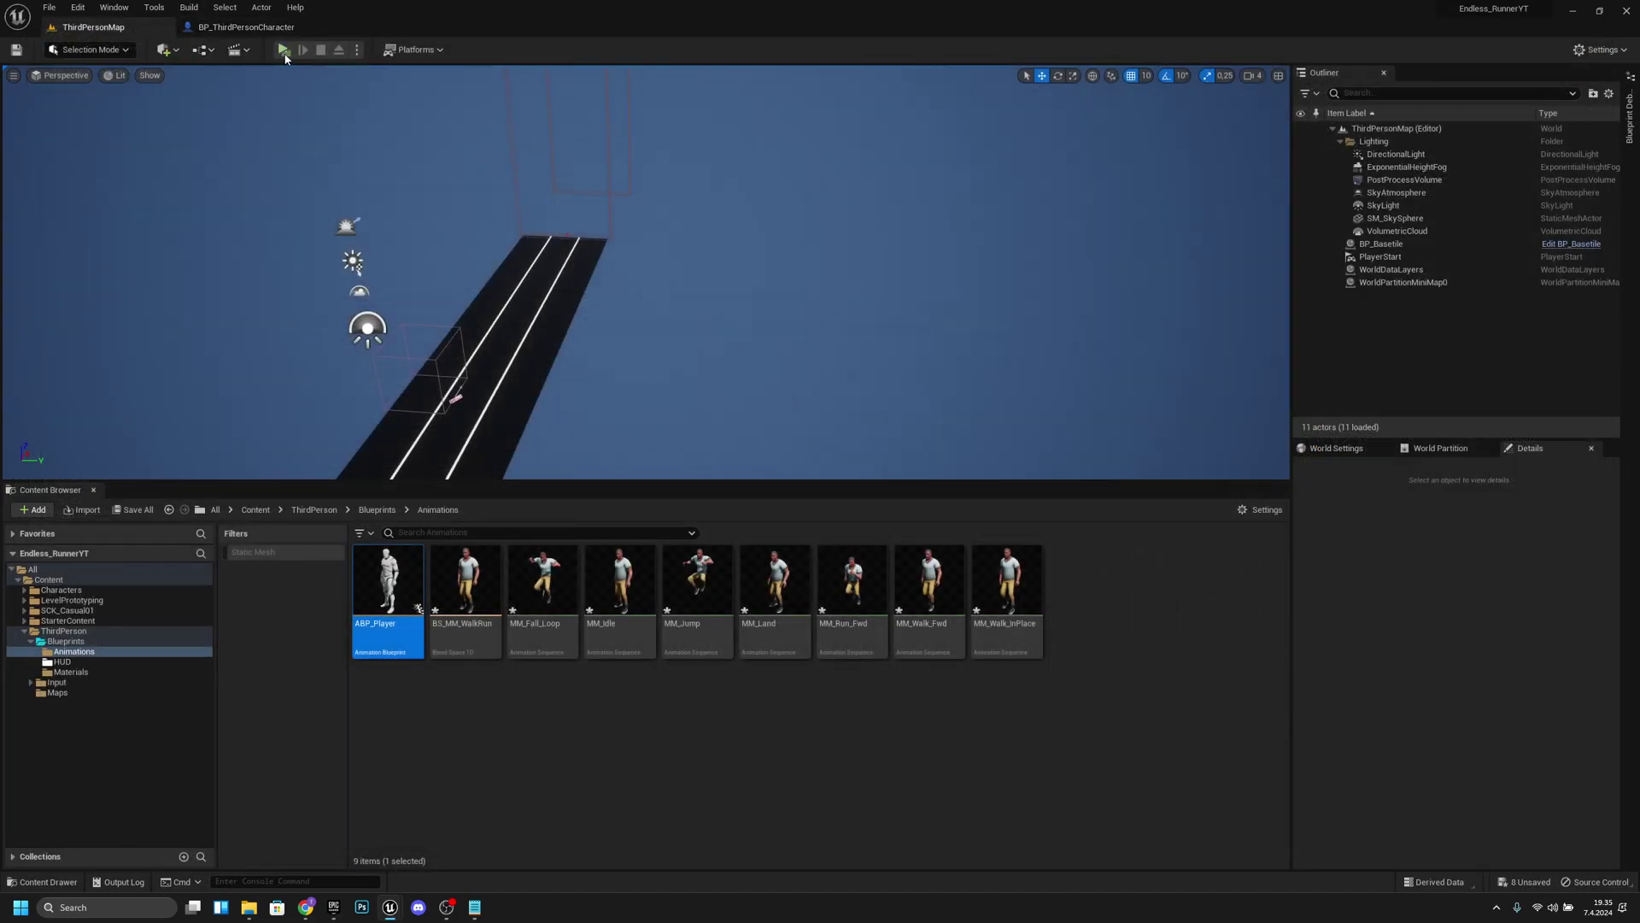
left_click(284, 49)
left_click(954, 468)
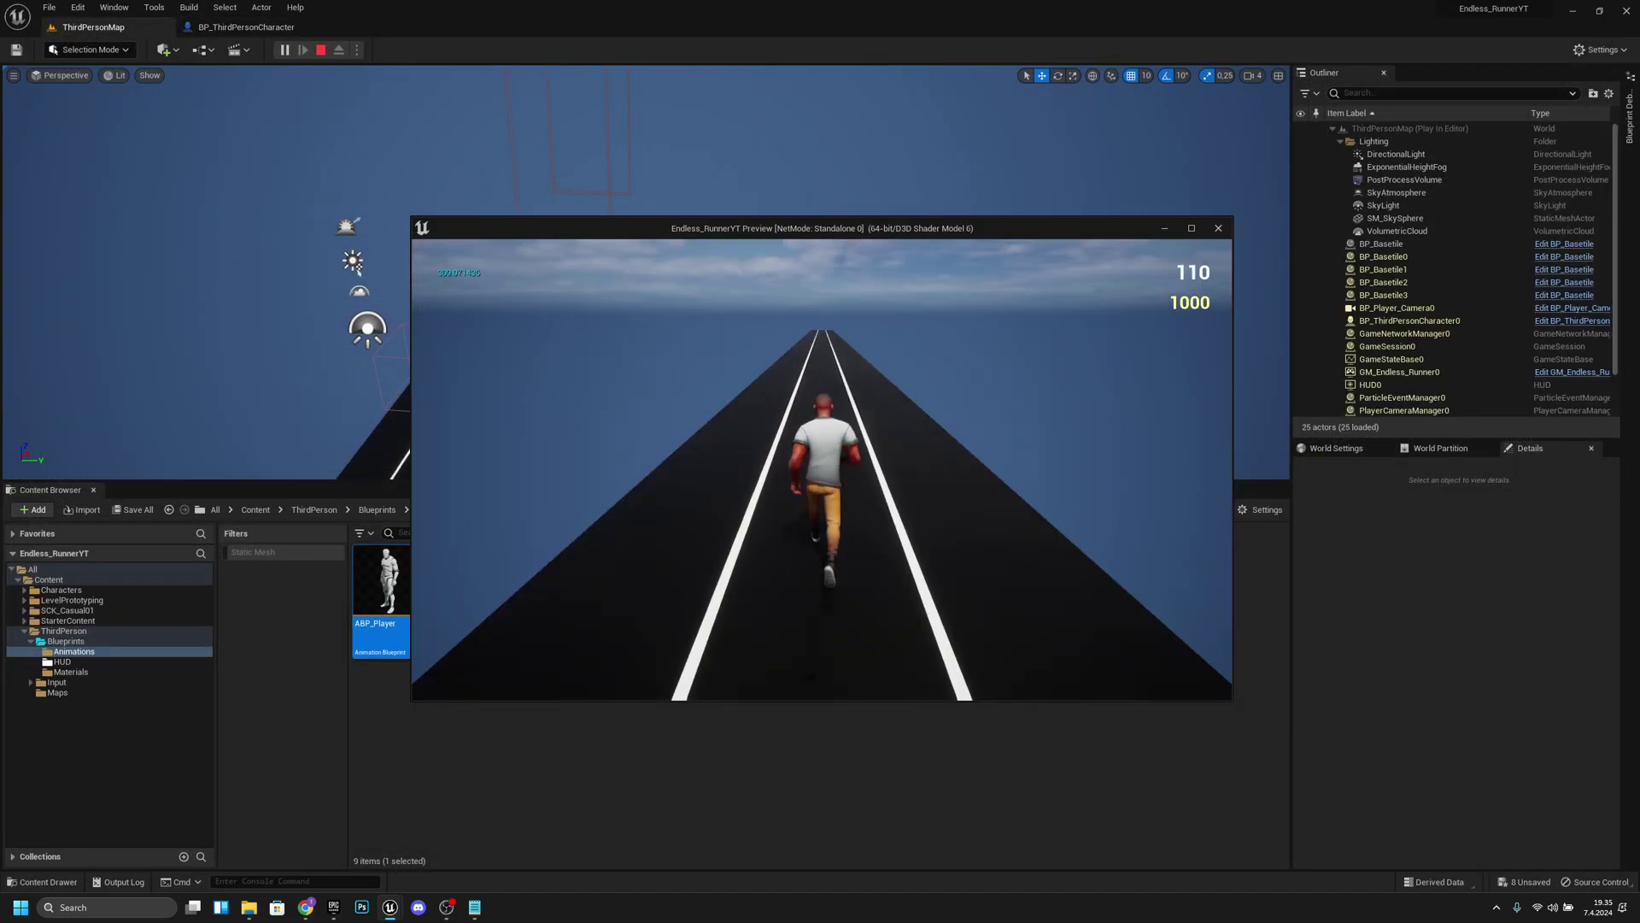
key("d")
key("a")
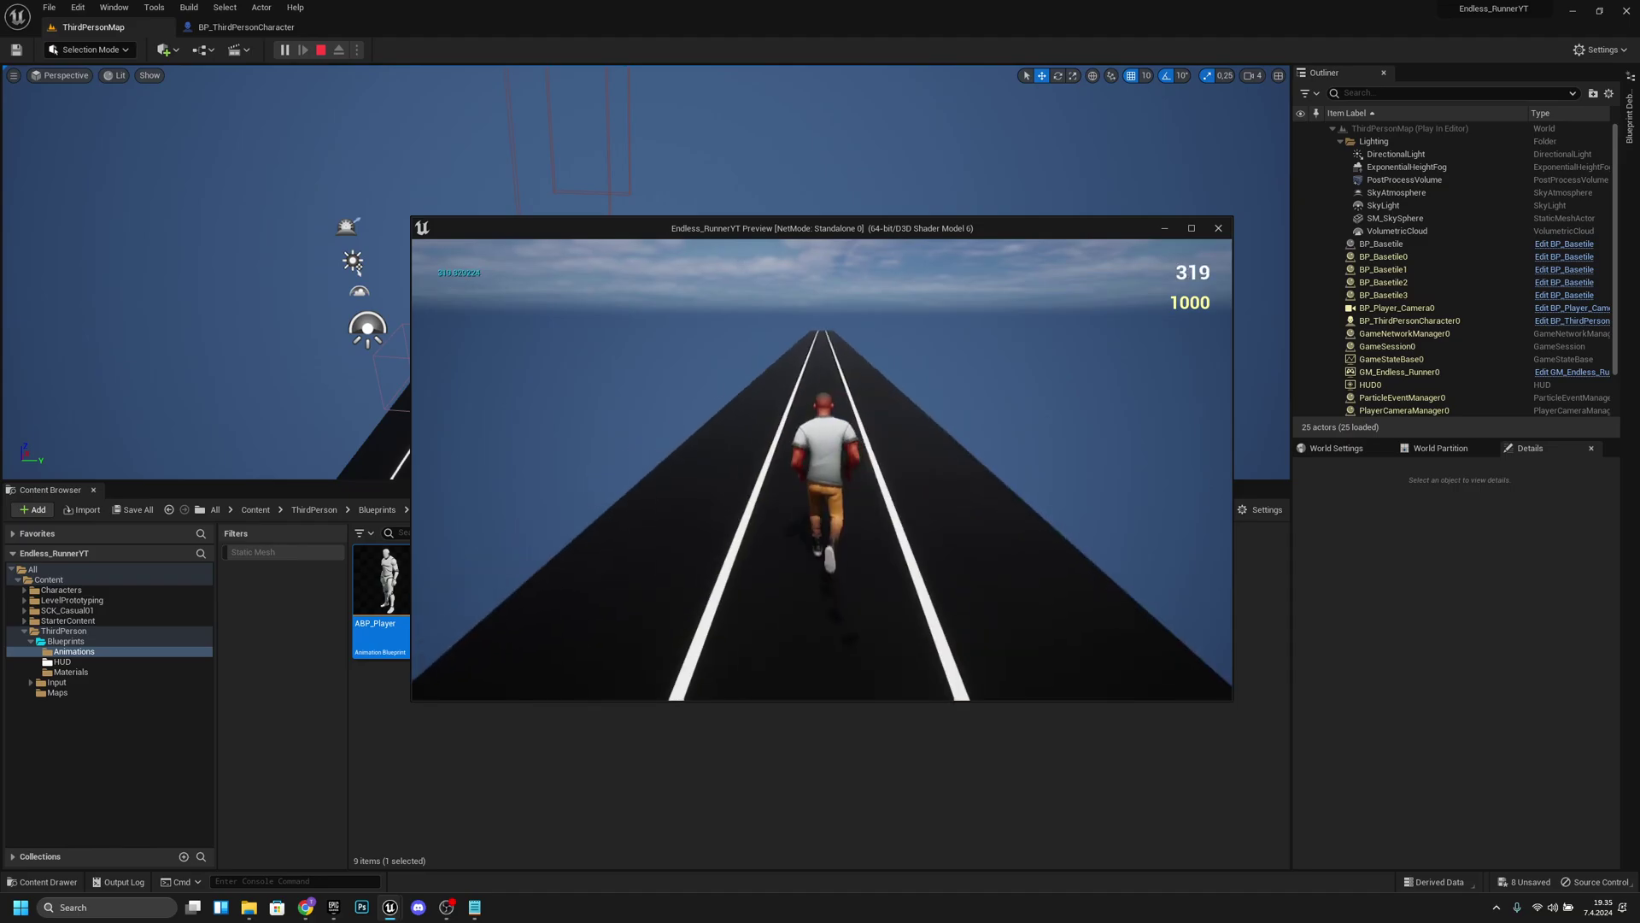
key("d")
key("a")
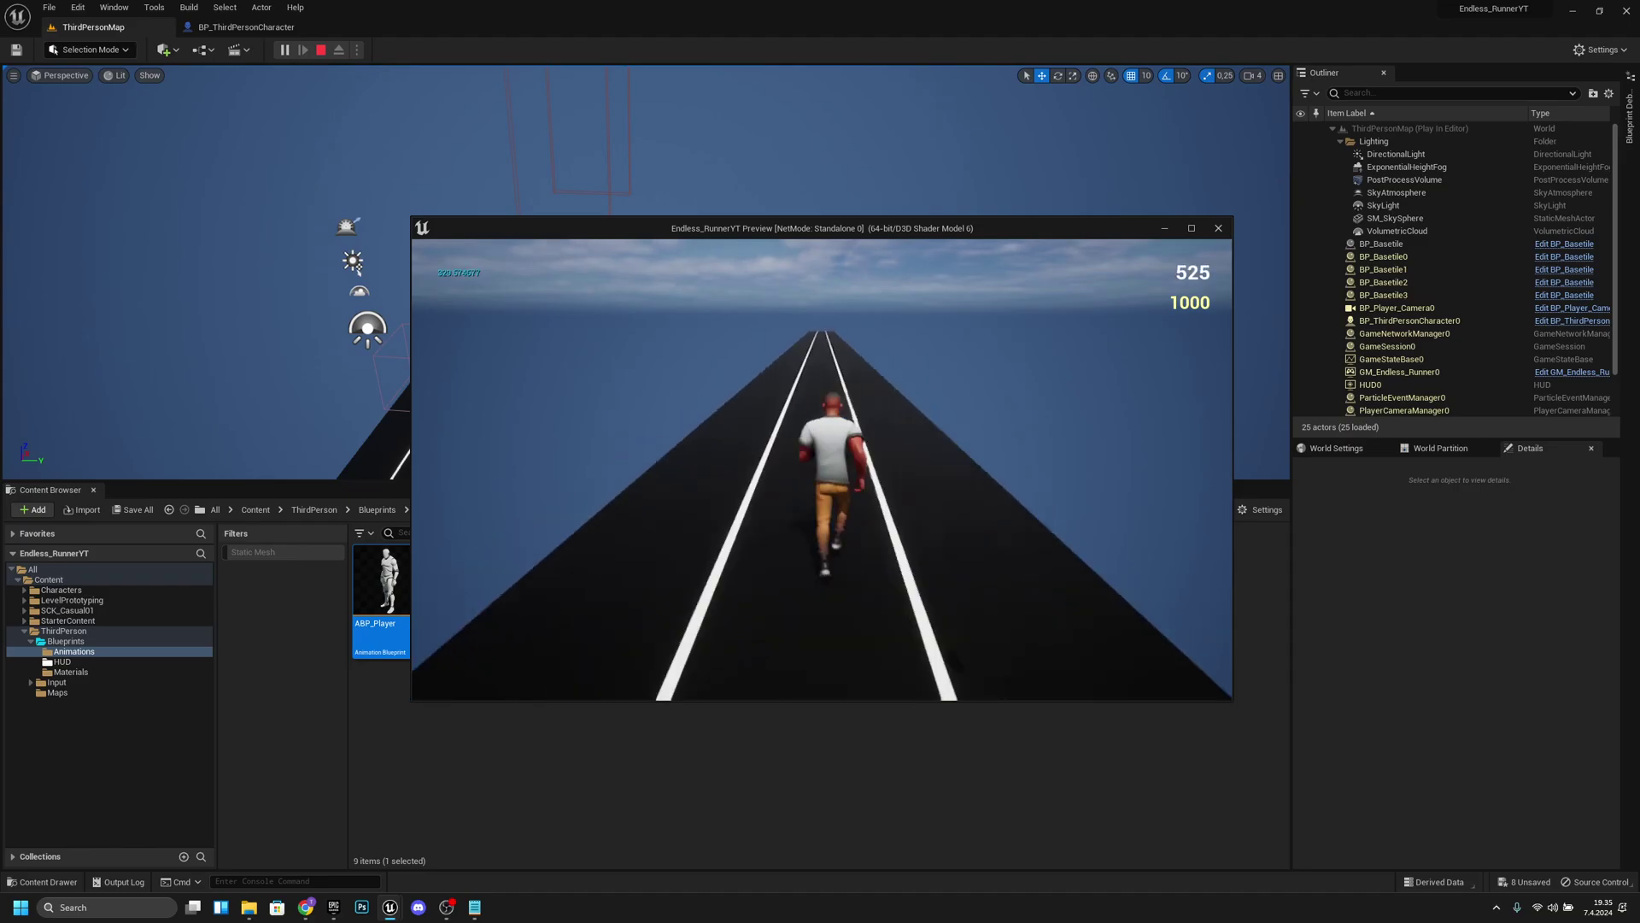